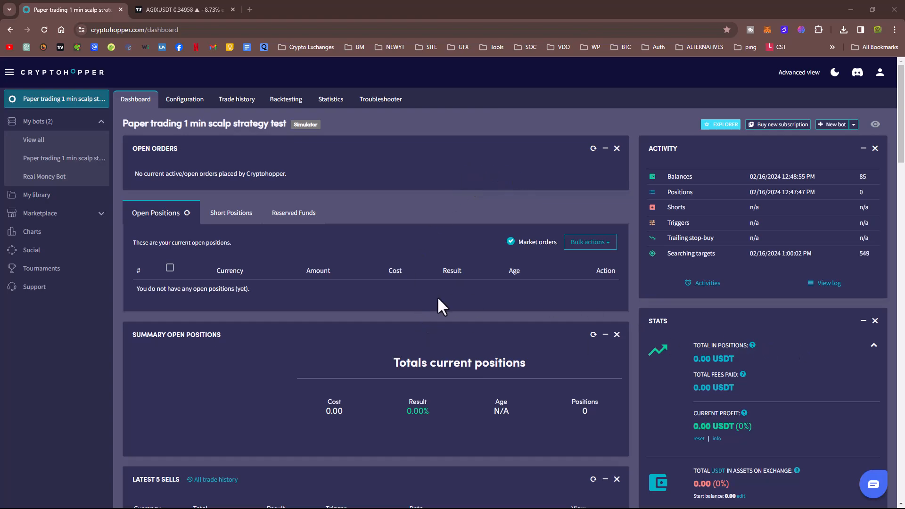
- Reset the paper trading account from the dashboard and confirm the removal of its orders, positions and balances
scroll(486, 167, "down", 9)
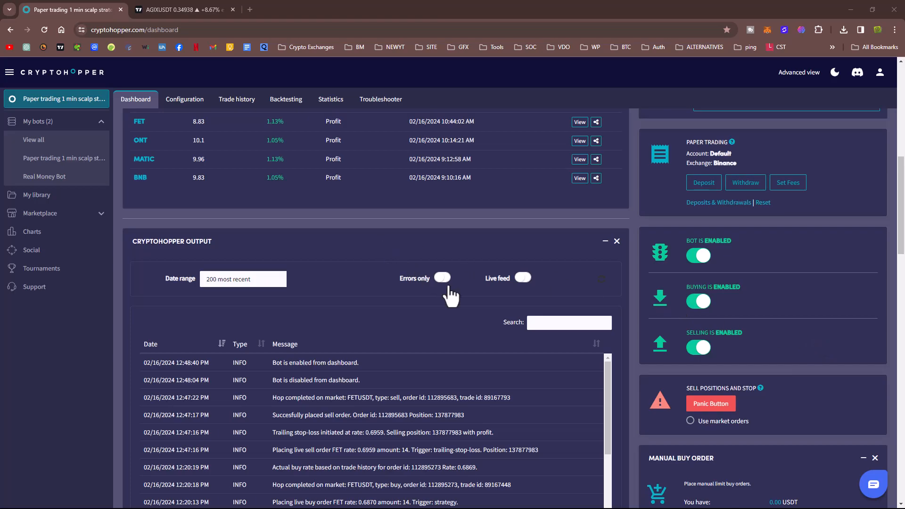
scroll(443, 281, "up", 9)
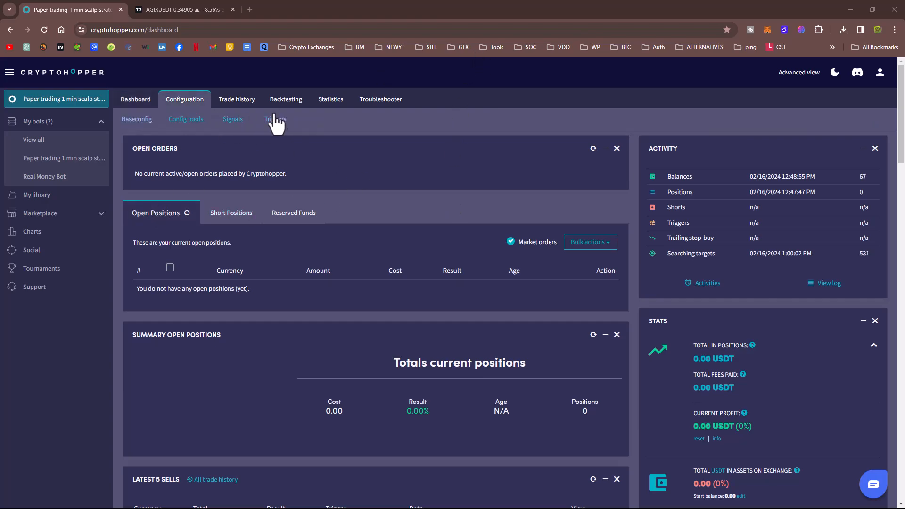
scroll(779, 271, "down", 4)
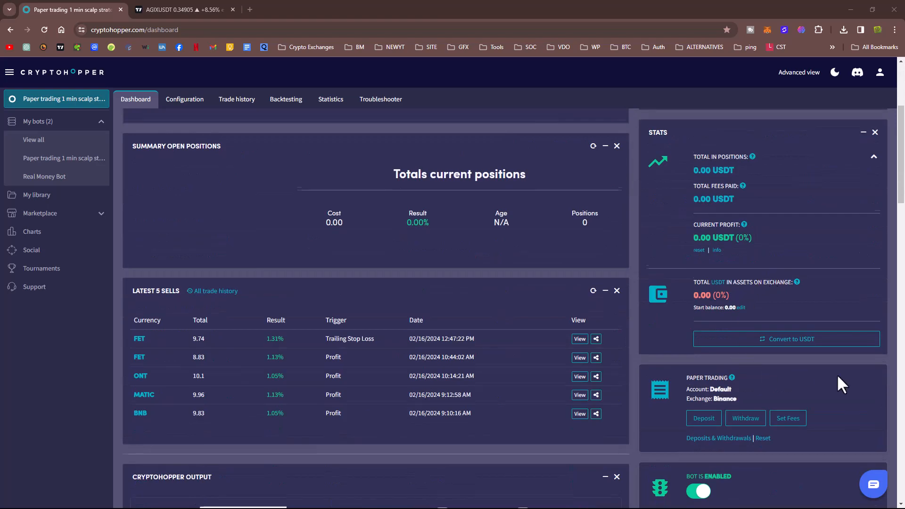
scroll(841, 385, "down", 4)
left_click(764, 252)
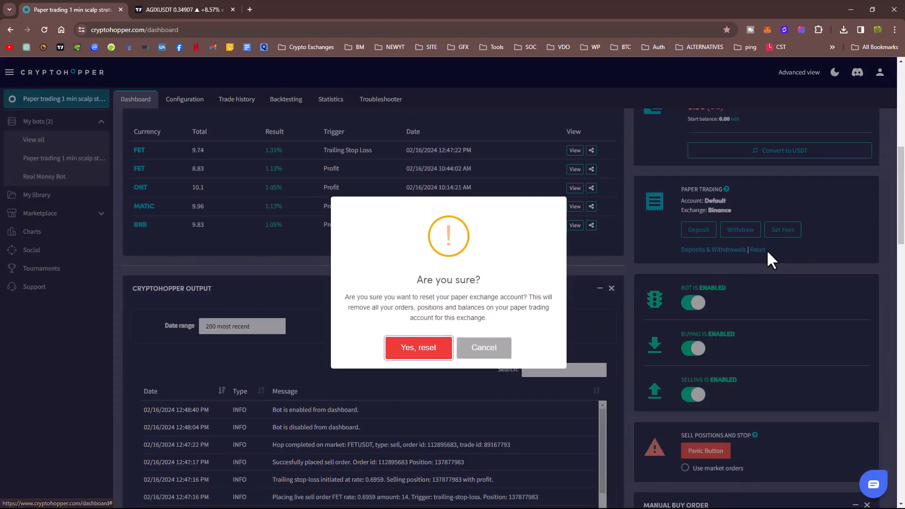
left_click(402, 352)
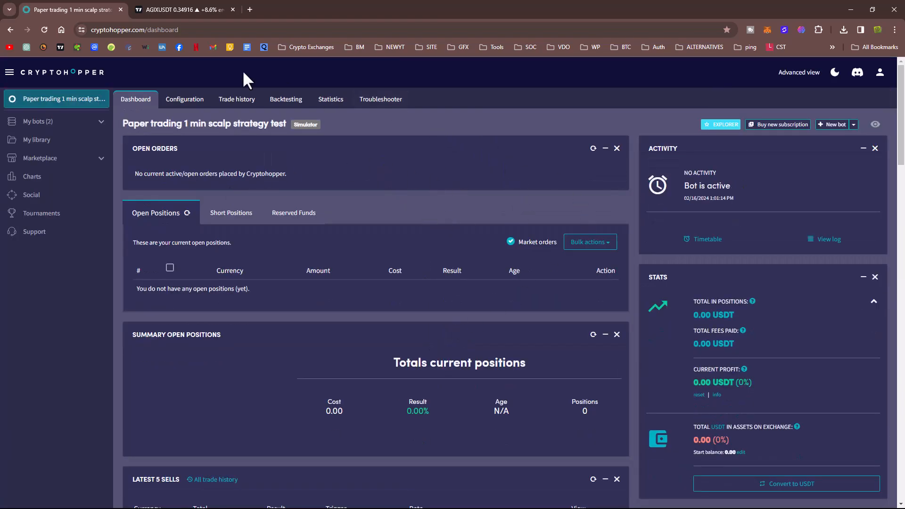
- Delete the simulator bot "Paper trading 1 min scalp strategy test" from the list of hoppers and confirm the deletion
left_click(42, 123)
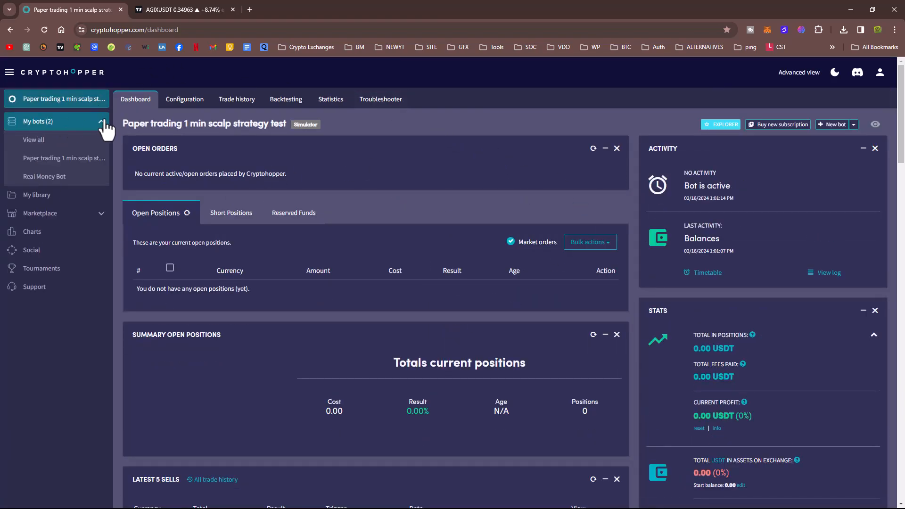
left_click(49, 144)
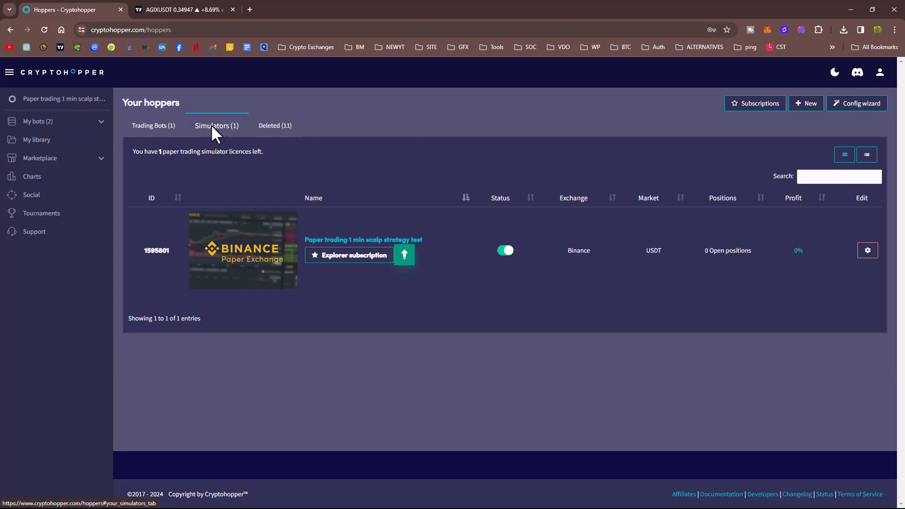
left_click(868, 250)
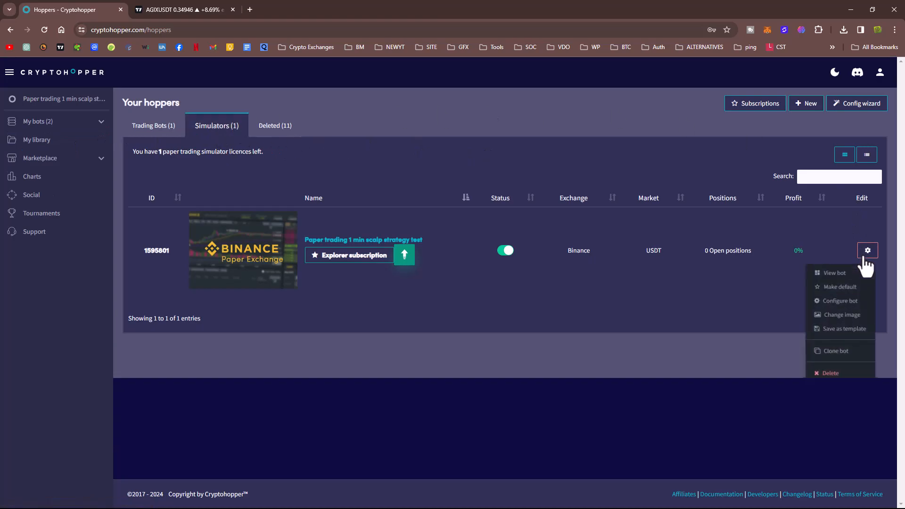
left_click(838, 378)
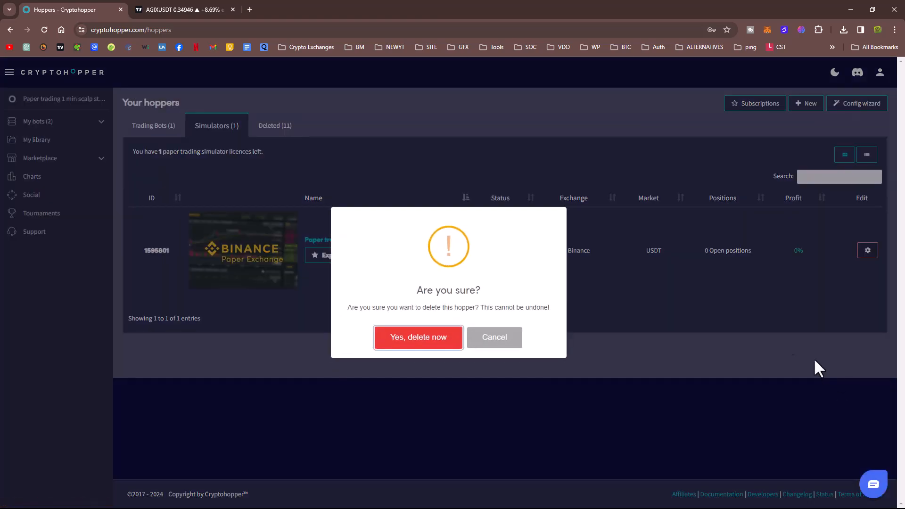
left_click(426, 338)
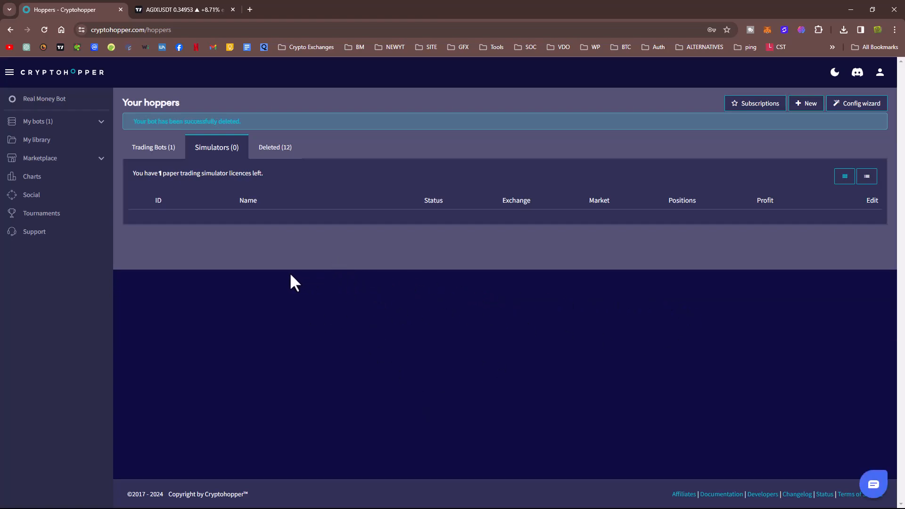
- Create a new bot of the Trading Bot type and choose to configure it yourself instead of using a template
left_click(807, 111)
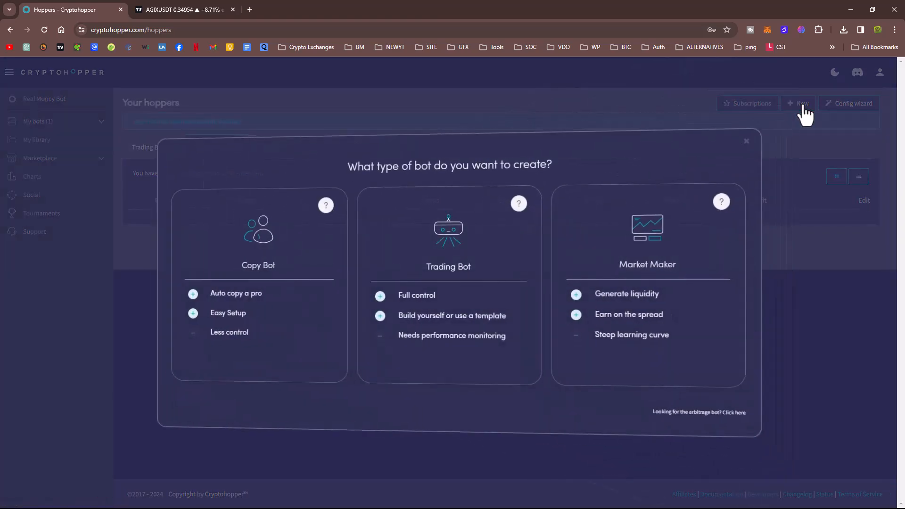
left_click(446, 218)
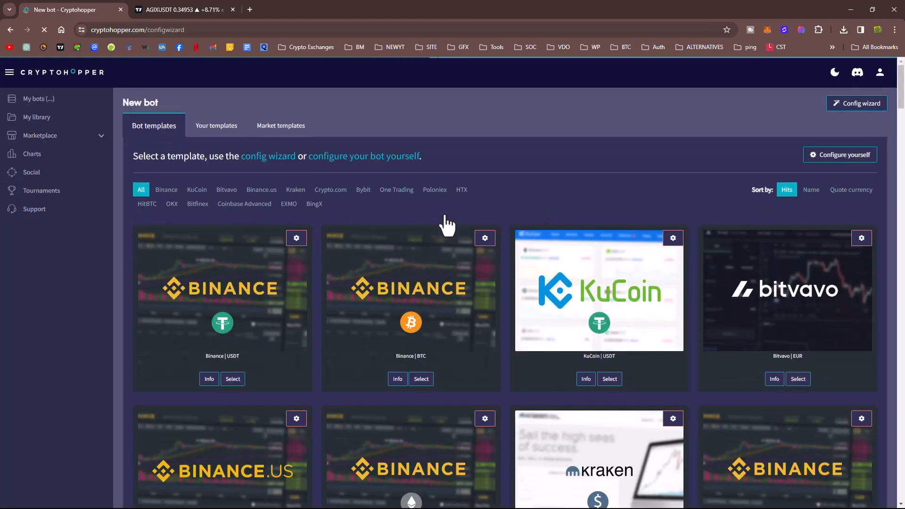
left_click(845, 159)
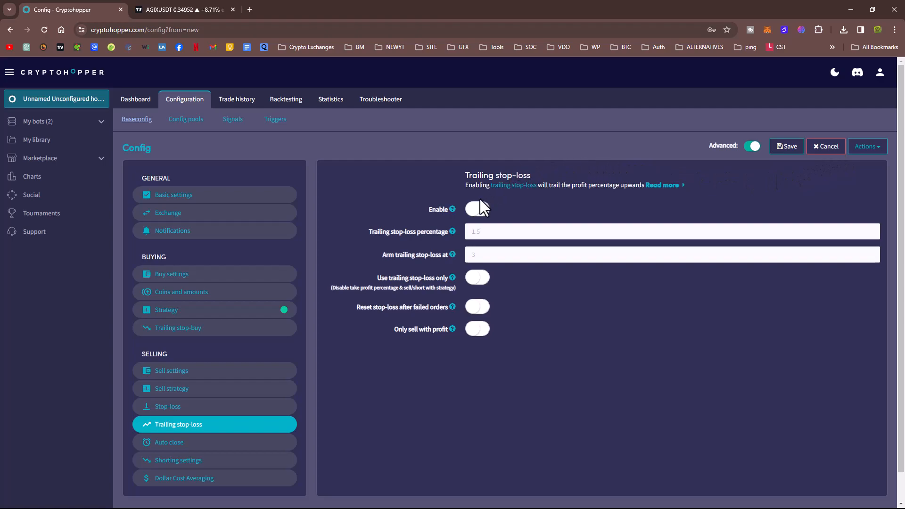
- Set the new bot's exchange to Binance with paper trading enabled and save the configuration
left_click(236, 198)
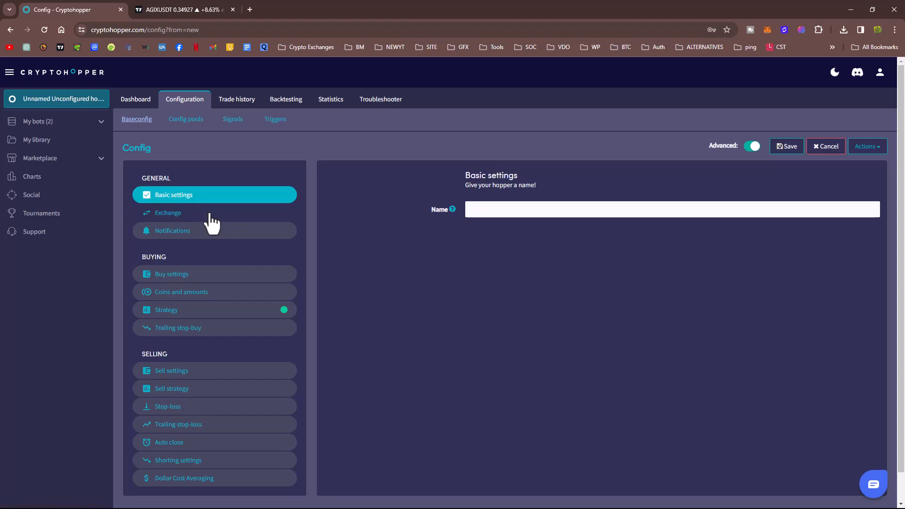
left_click(182, 213)
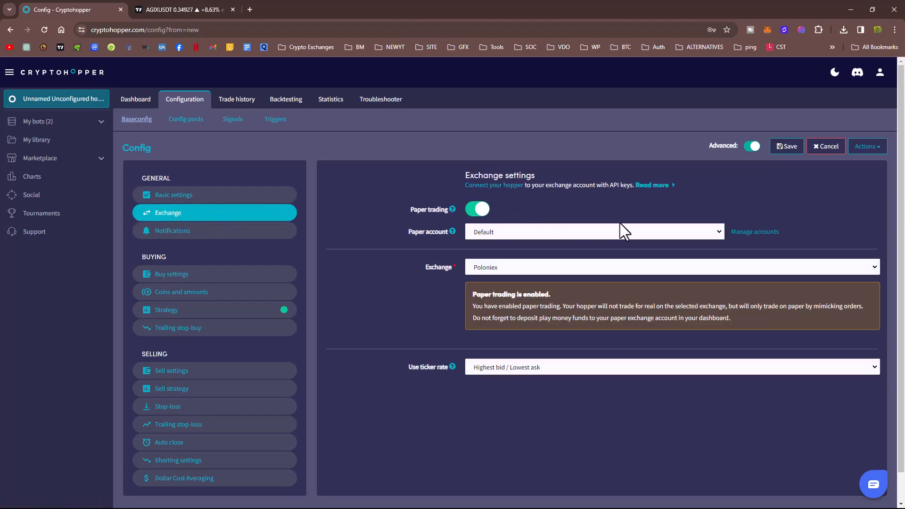
left_click(495, 268)
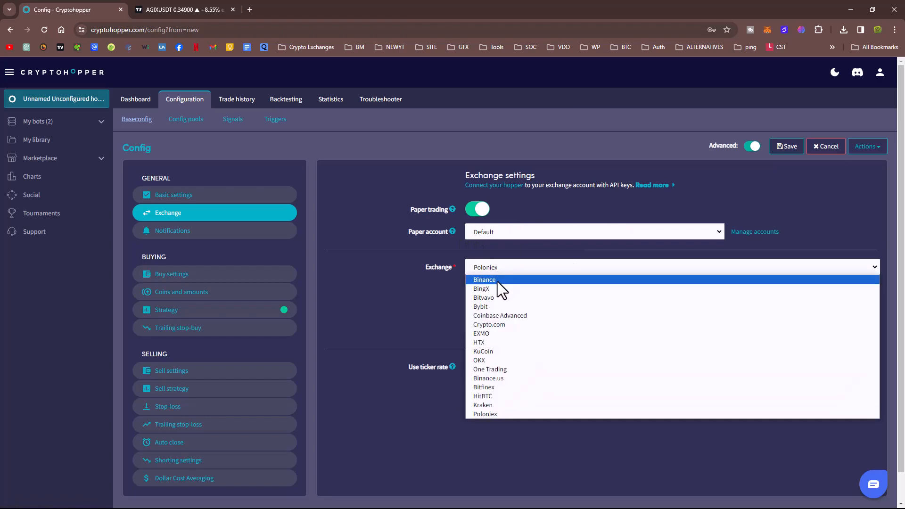
left_click(509, 281)
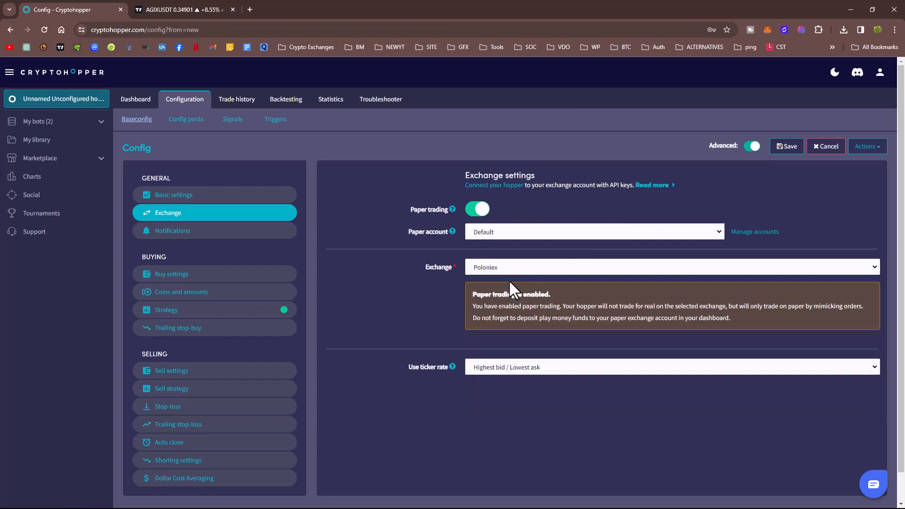
left_click(511, 268)
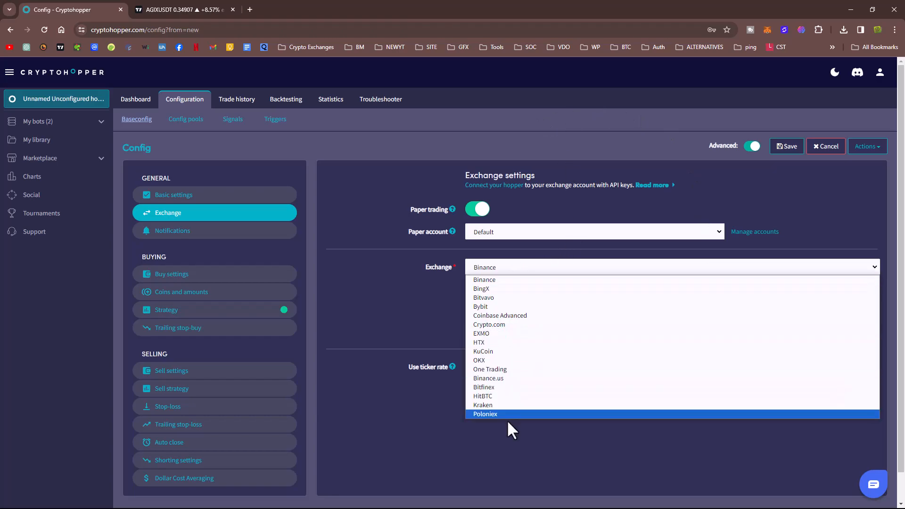
left_click(517, 281)
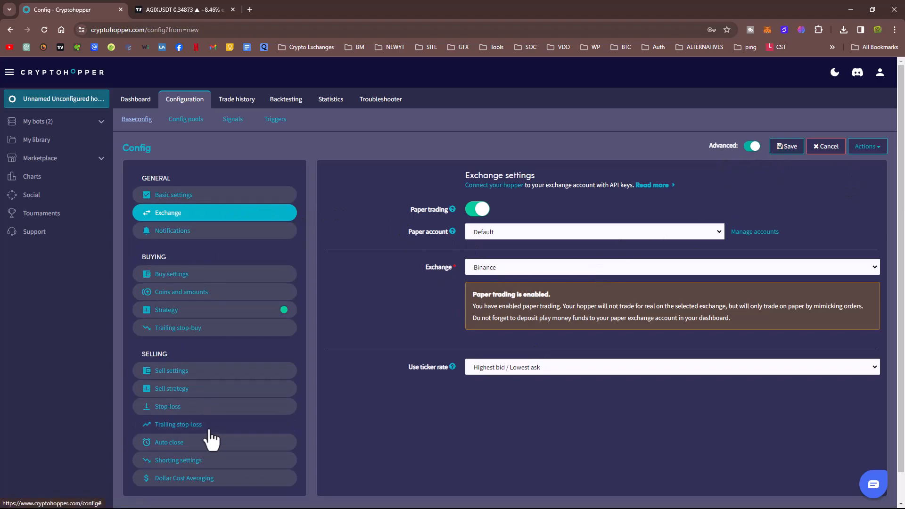
left_click(796, 148)
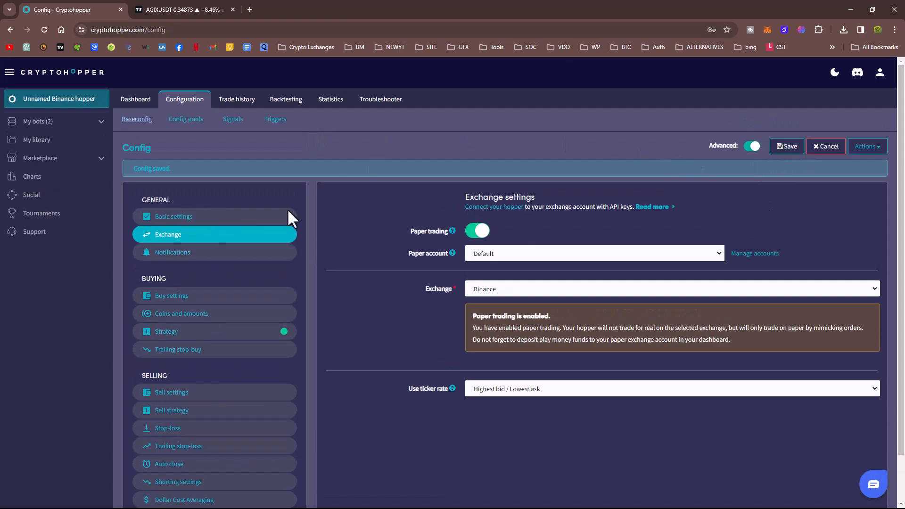
- Name the bot "5 Minute Scalping Strategy Test YT Paper" in its basic settings and save the configuration
left_click(192, 219)
left_click(517, 231)
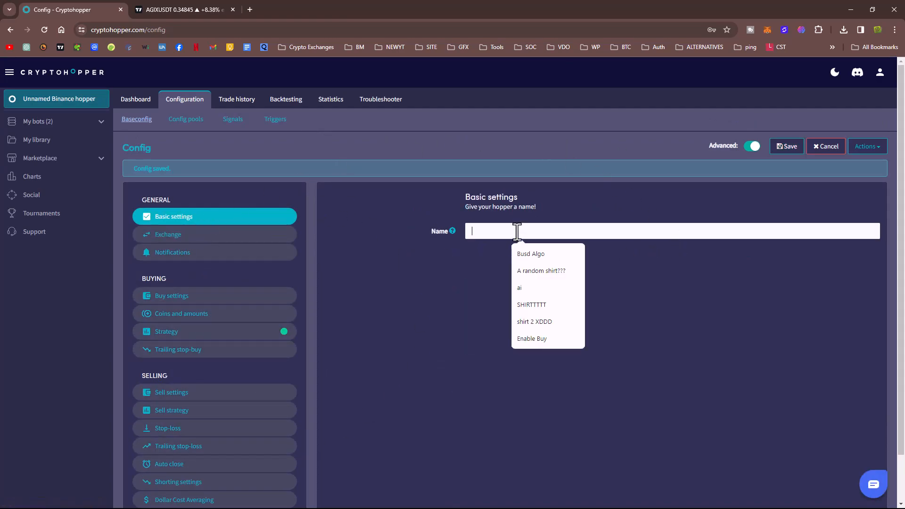
type("5")
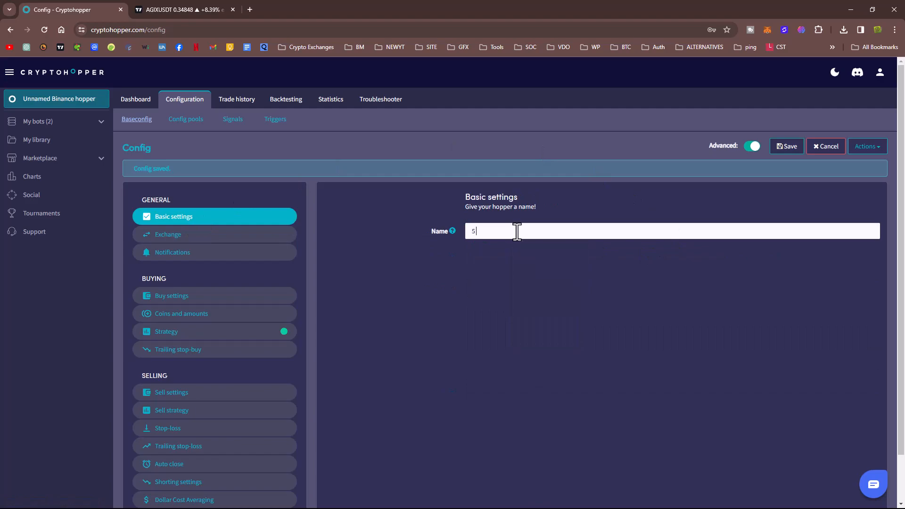
type(" Minute TrSCAL")
key("BackSpace")
key("BackSpace")
key("BackSpace")
key("BackSpace")
type("Scalping Strategy Tes")
type("t YT Paper")
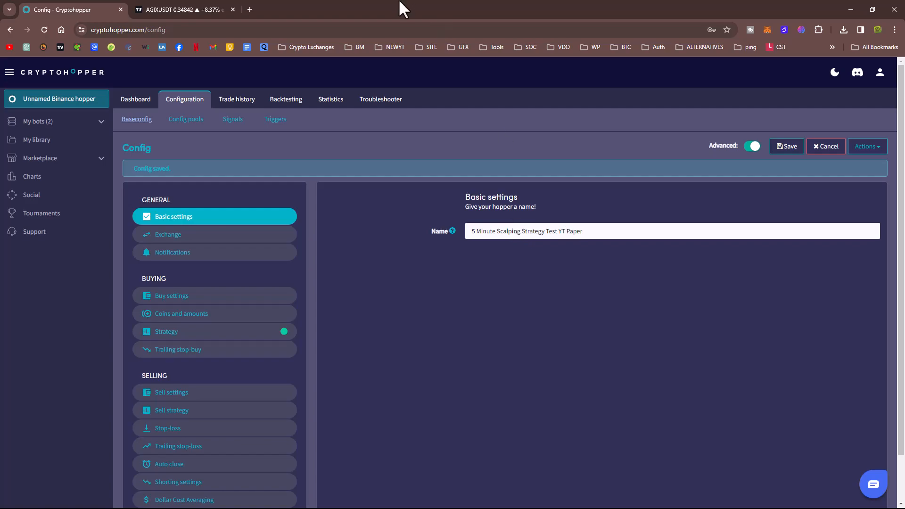
left_click(778, 149)
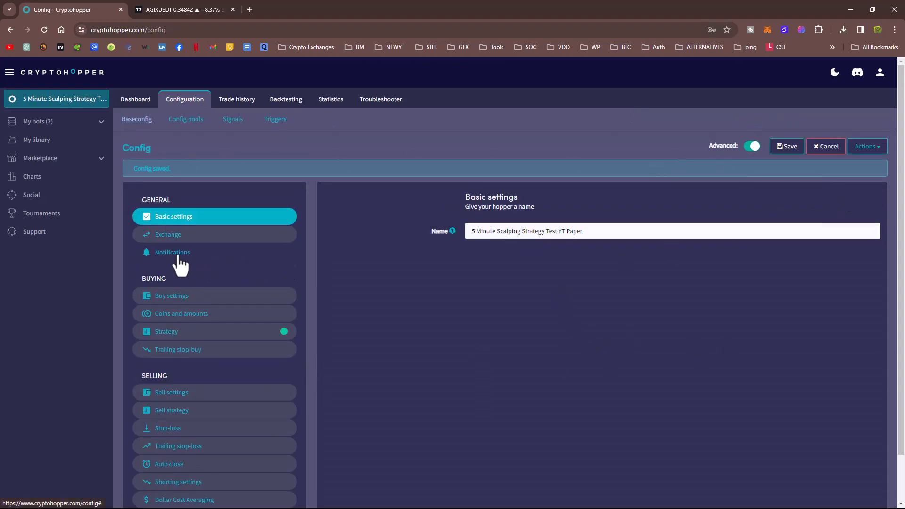
- Disable the bot's notifications for trades, trade errors and cancelled orders, and save the configuration
left_click(178, 254)
left_click(477, 231)
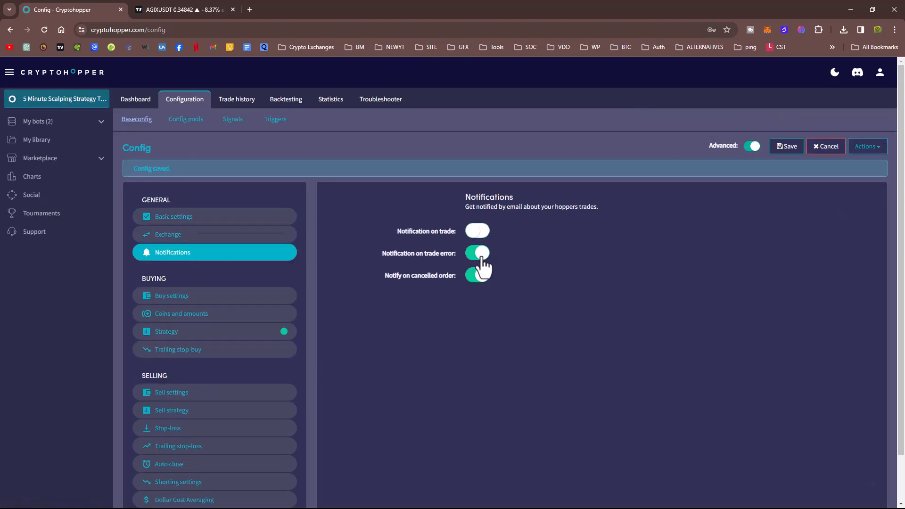
left_click(477, 253)
left_click(478, 276)
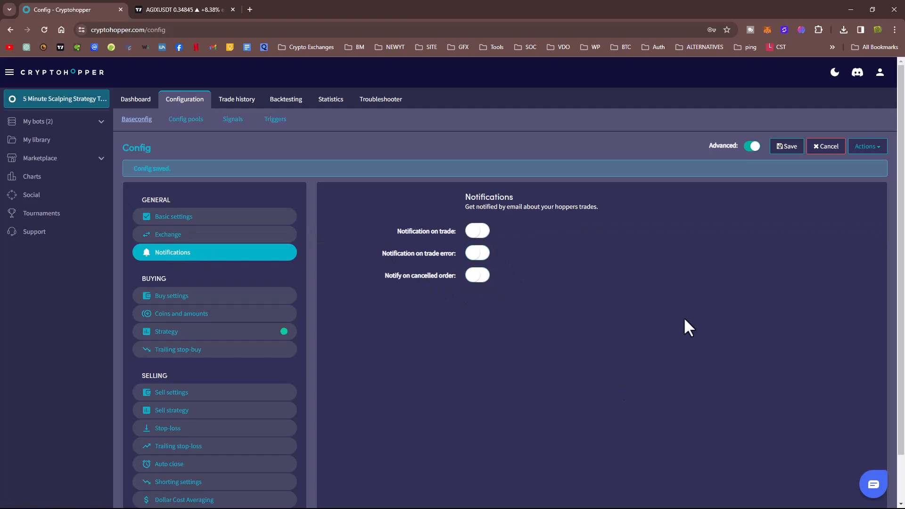
left_click(791, 148)
- Set the maximum open positions to 1 in the buy settings
left_click(177, 302)
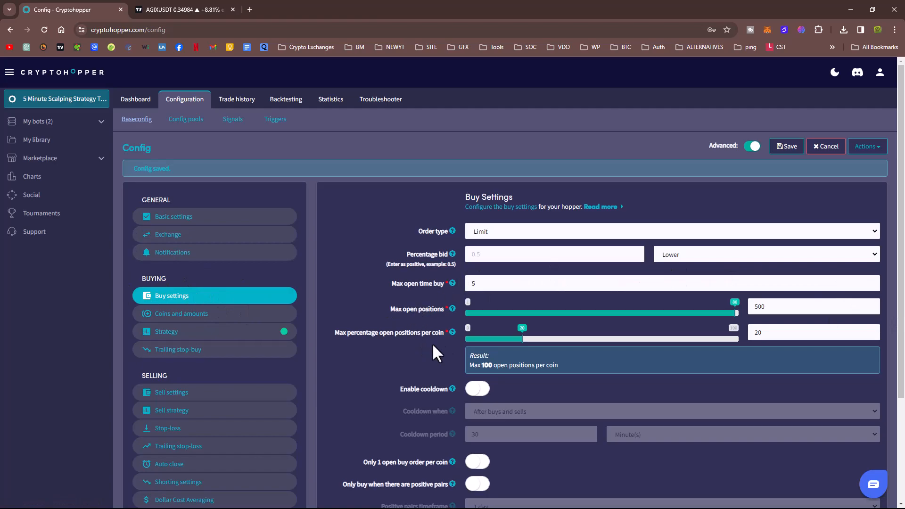
left_click_drag(735, 301, 450, 305)
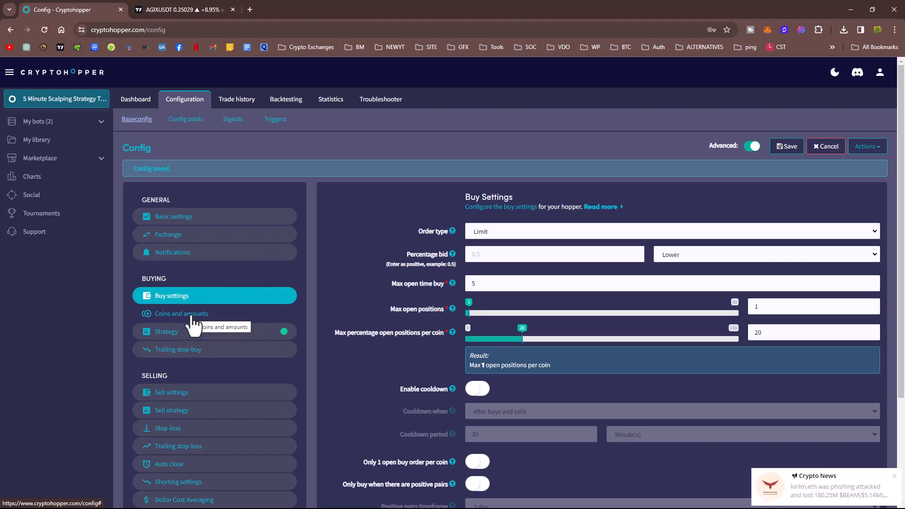
- Change the bot's quote currency to USDT, confirm the currency change and leave the page without saving other edits
left_click(191, 316)
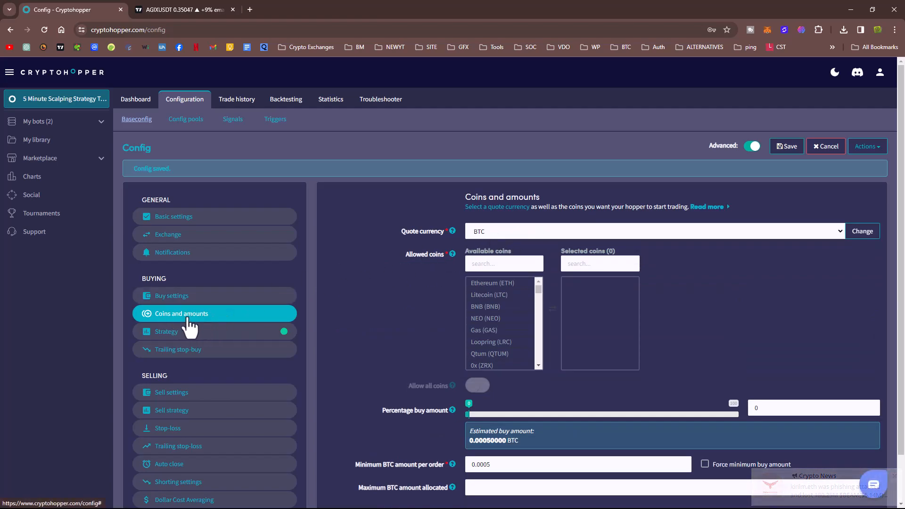
left_click(759, 232)
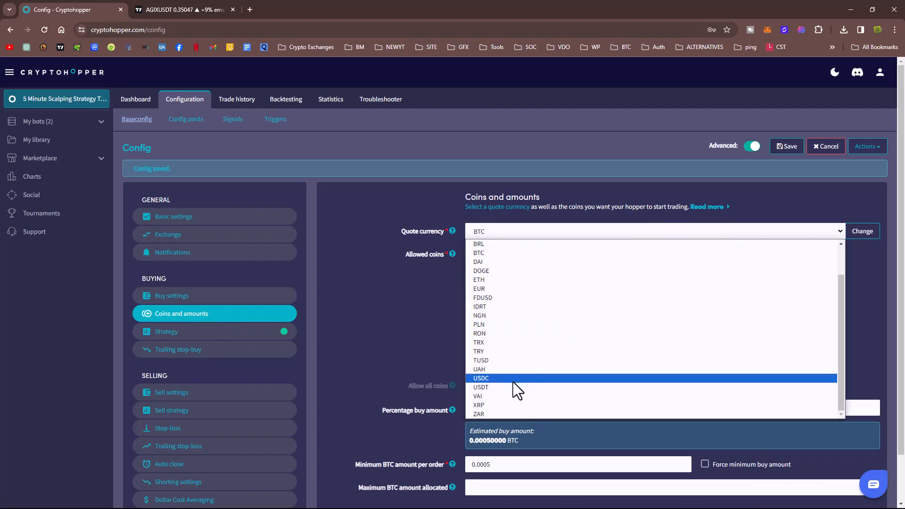
key("Escape")
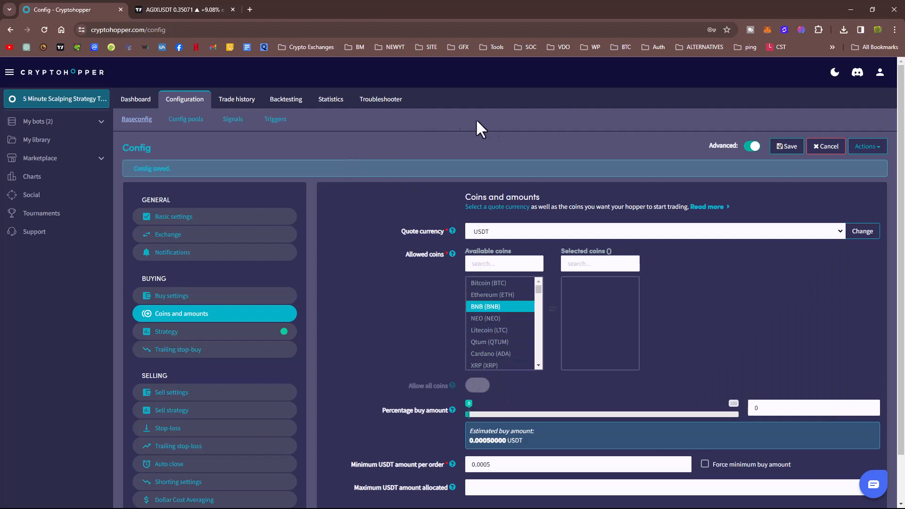
left_click(867, 238)
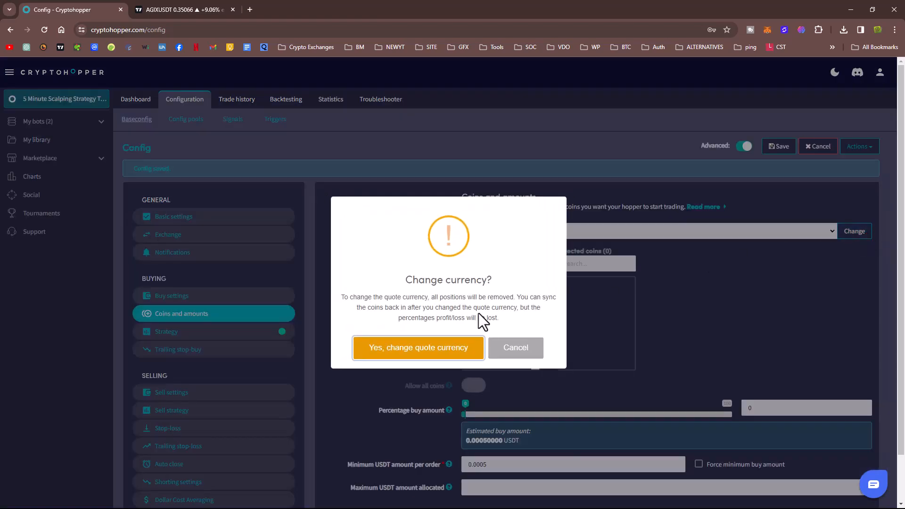
left_click(383, 351)
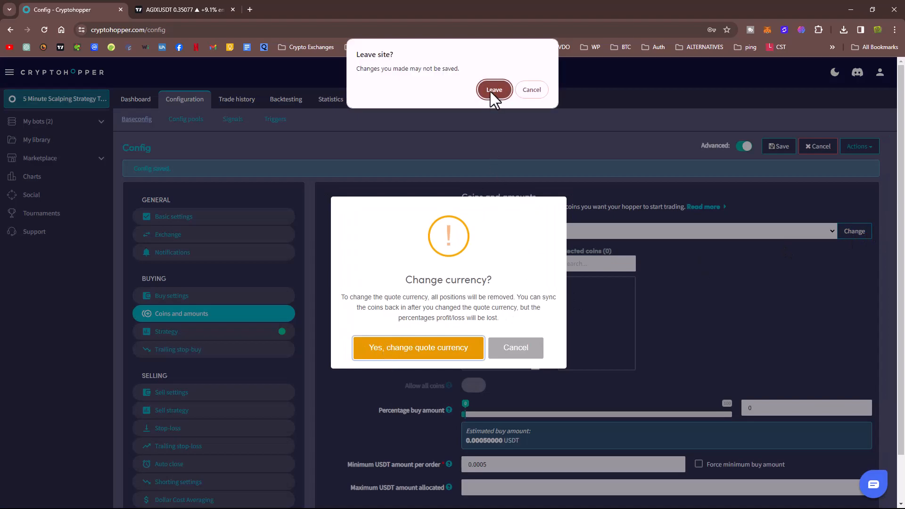
left_click(493, 91)
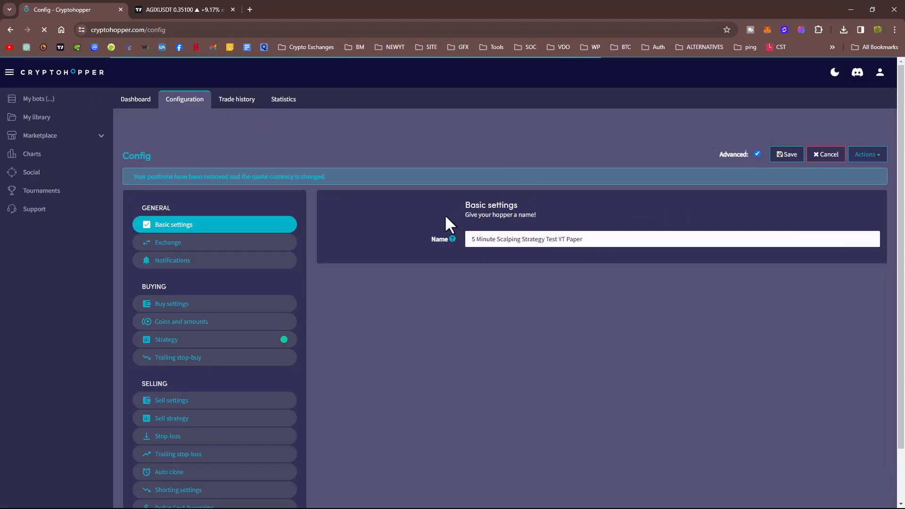
left_click(178, 222)
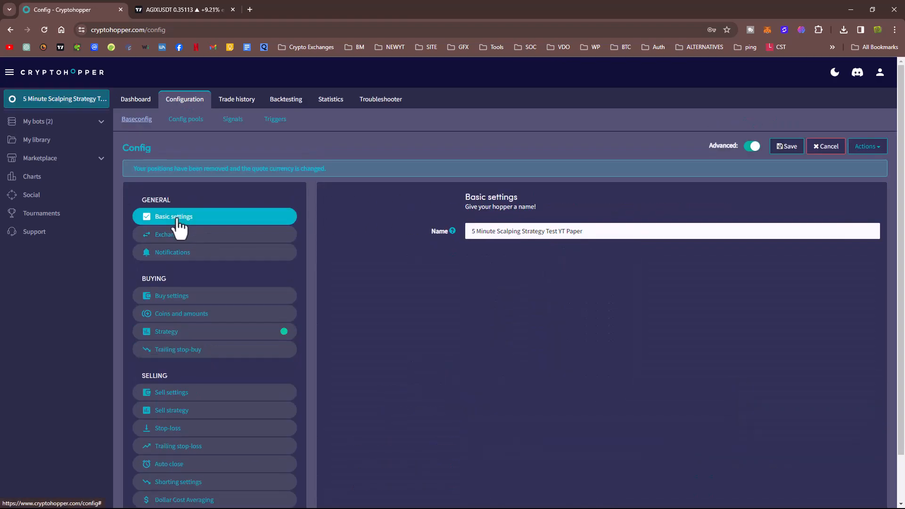
- Check the exchange and notification settings, and set the order type to Market in the buy settings
left_click(179, 238)
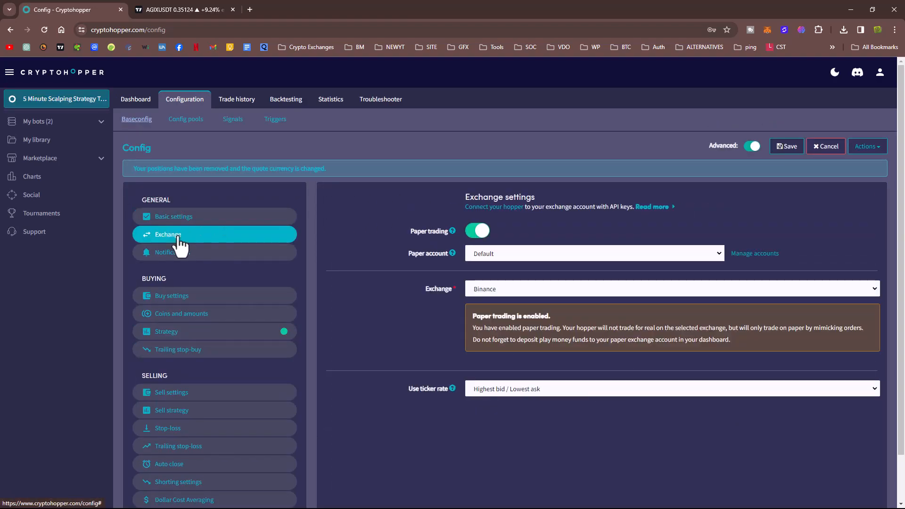
left_click(188, 254)
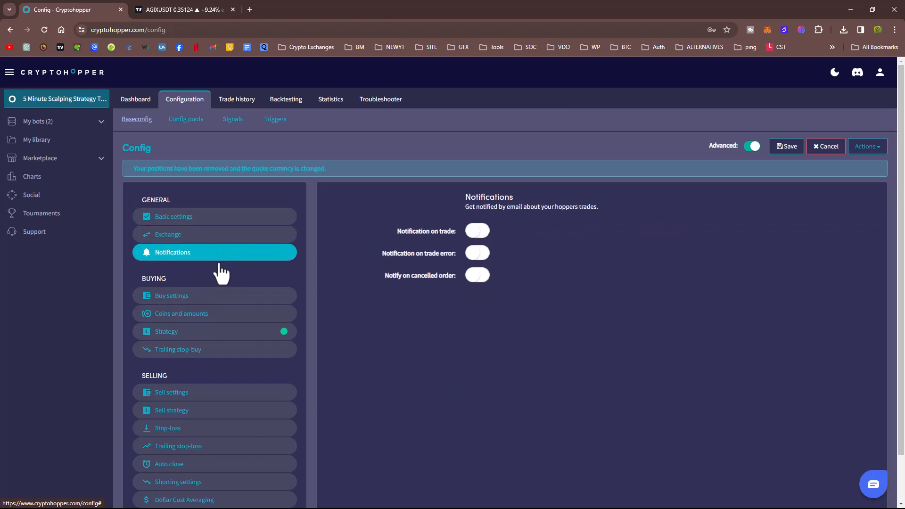
left_click(198, 302)
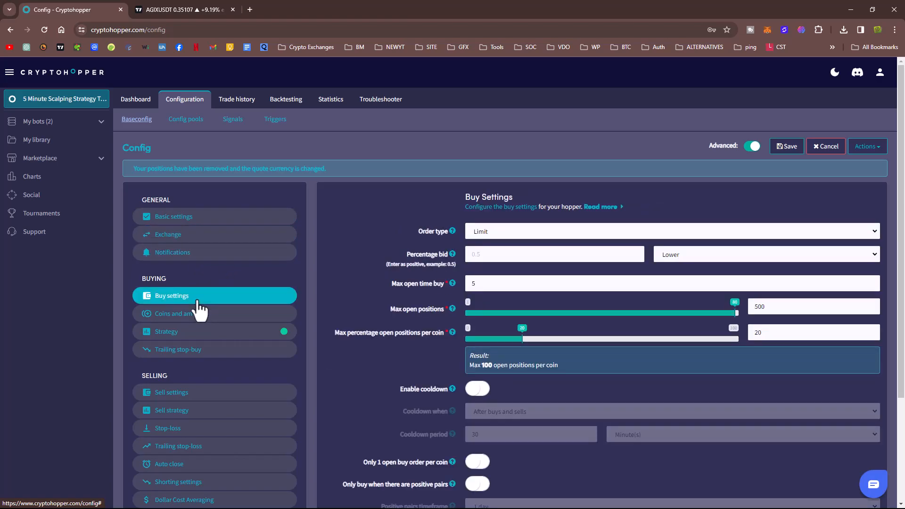
left_click(491, 233)
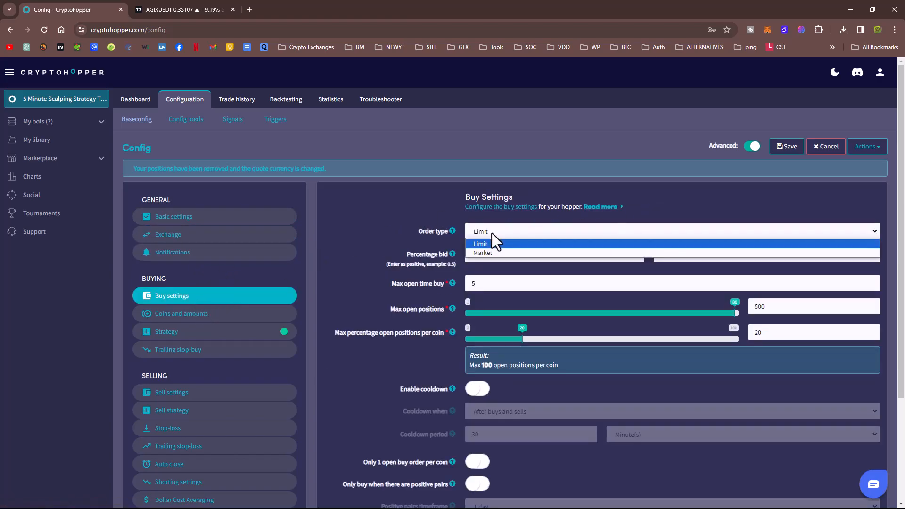
left_click(480, 253)
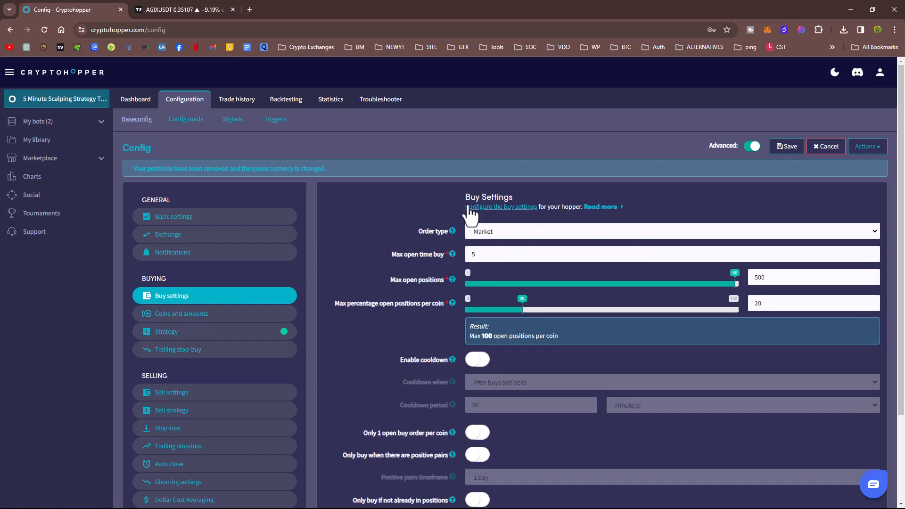
- Check the coins and amounts settings, and set the maximum open positions to 15 in the buy settings
left_click(178, 315)
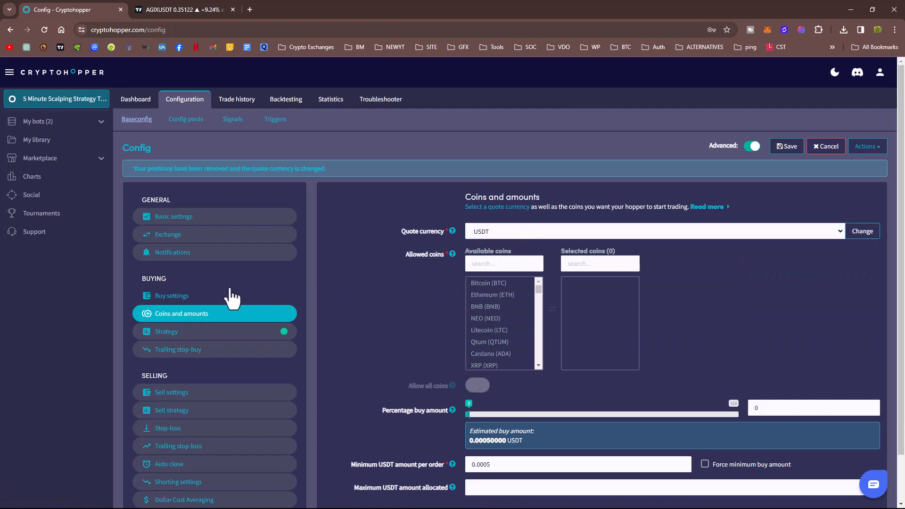
left_click(180, 297)
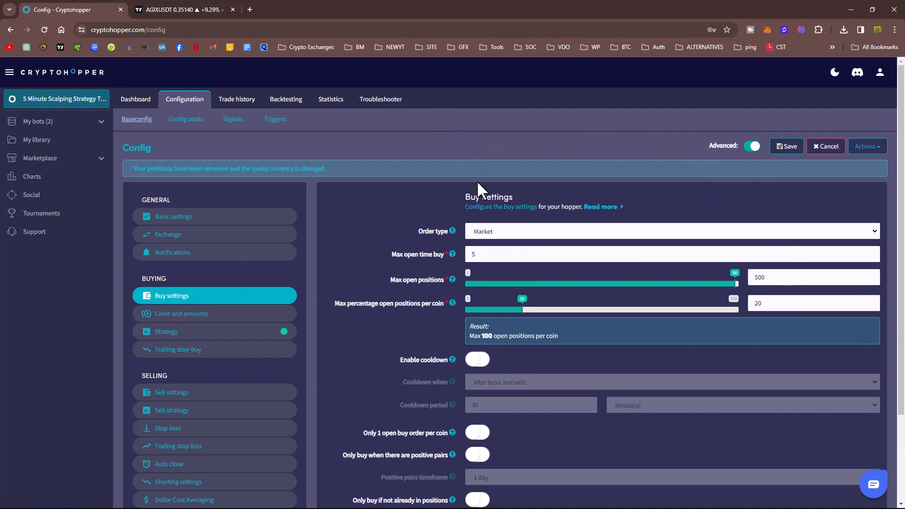
left_click_drag(735, 275, 516, 281)
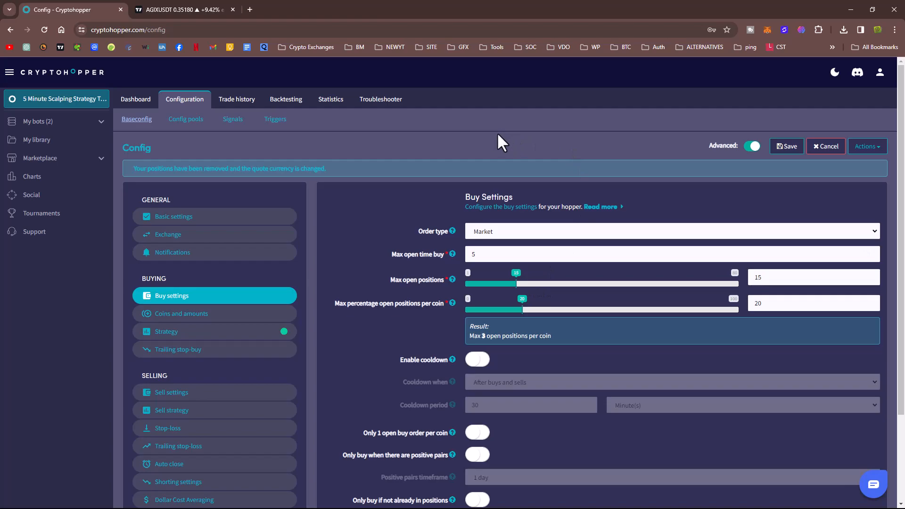
- Try different maximum percentages of open positions per coin, ending at 0
left_click_drag(522, 298, 477, 300)
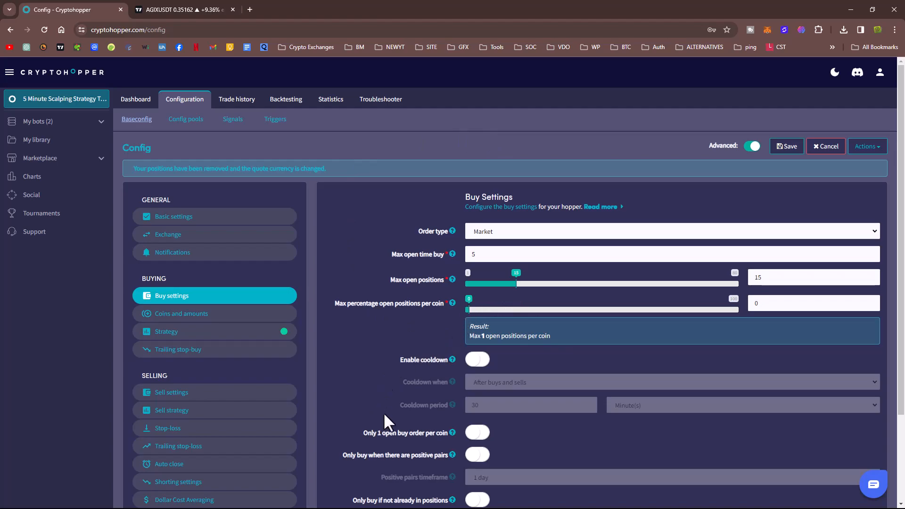
left_click_drag(466, 301, 718, 302)
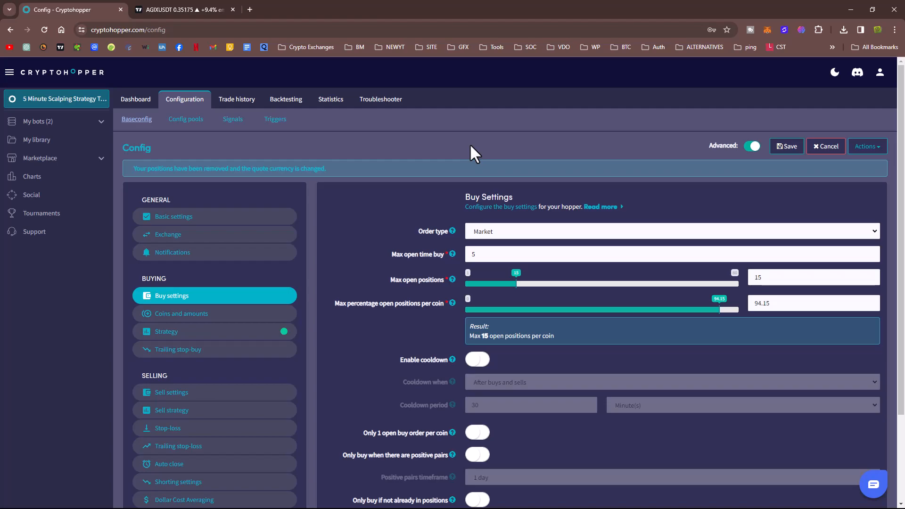
left_click_drag(717, 302, 325, 435)
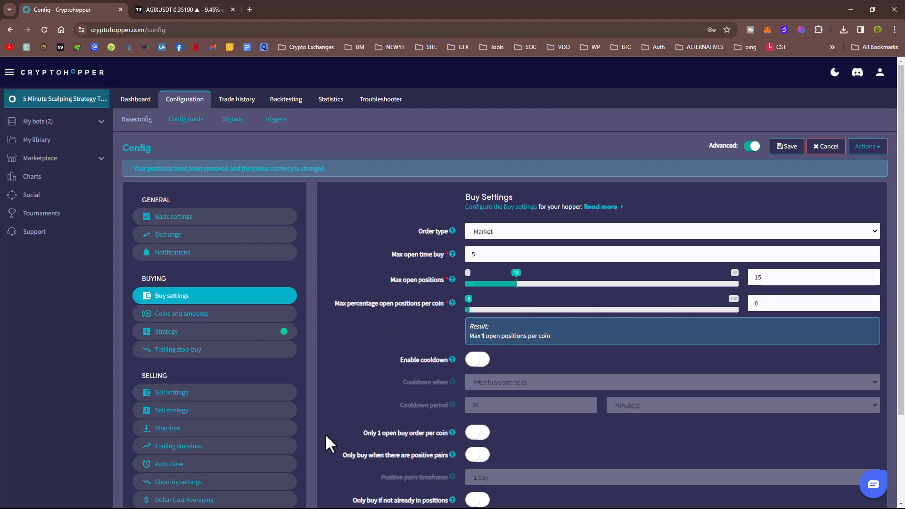
left_click_drag(469, 300, 442, 300)
- Enable the buy cooldown after buys and sells with a period of 1 hour
left_click(476, 361)
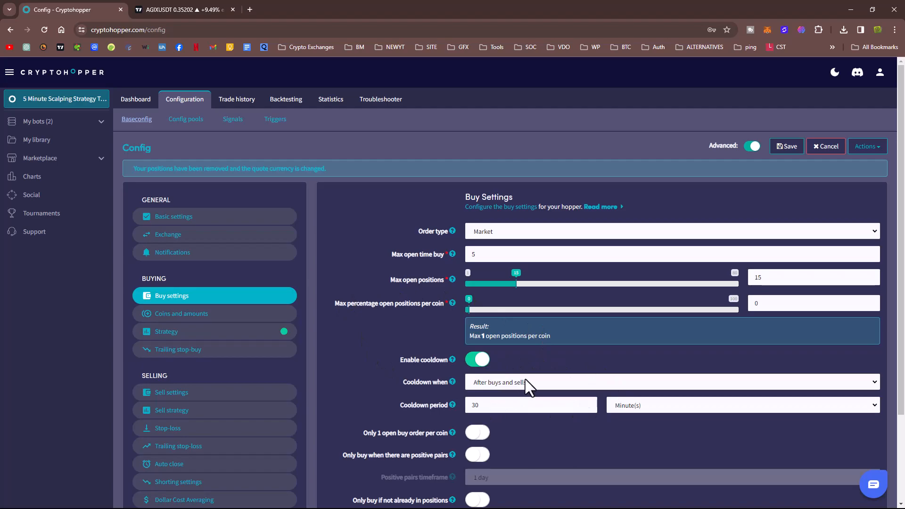
left_click(510, 406)
left_click(682, 405)
left_click(645, 426)
double_click(511, 406)
type("1")
- Allow only 1 open buy order per coin and only buy when there are positive pairs, with a 4 hours timeframe
scroll(396, 408, "down", 2)
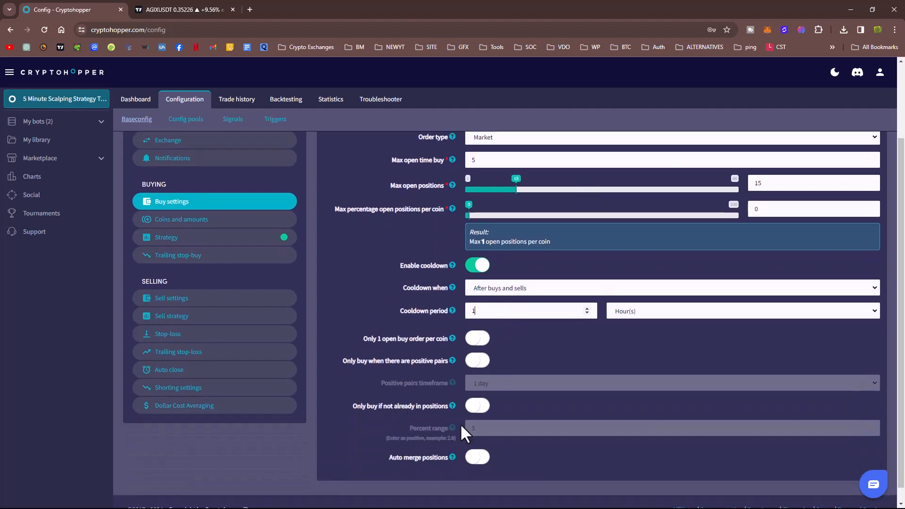
left_click(479, 339)
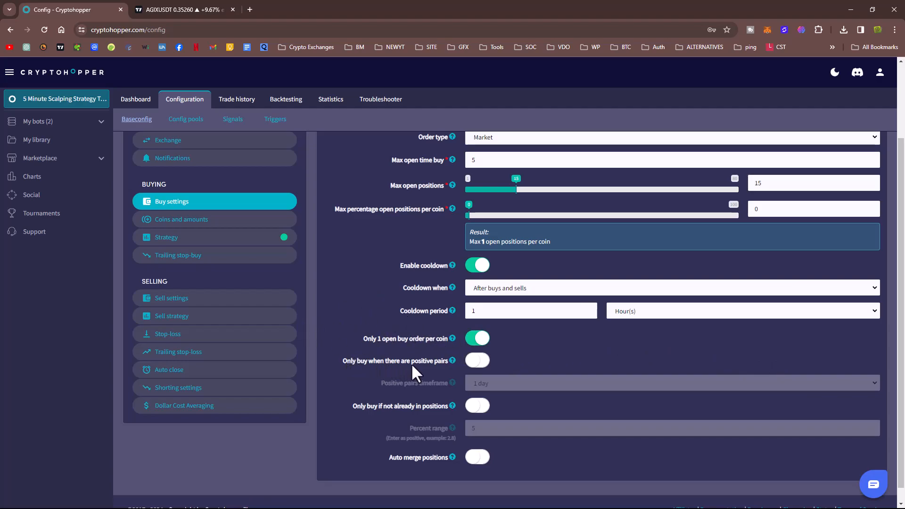
left_click(477, 362)
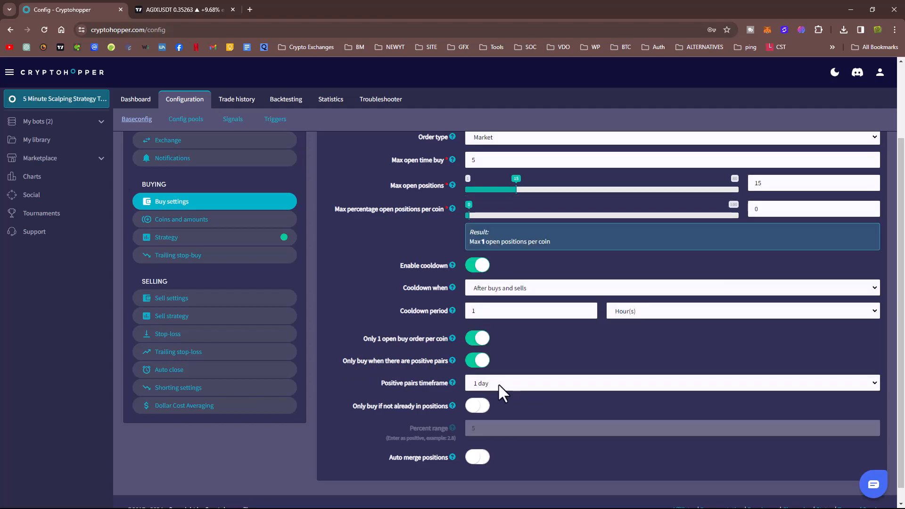
left_click(498, 383)
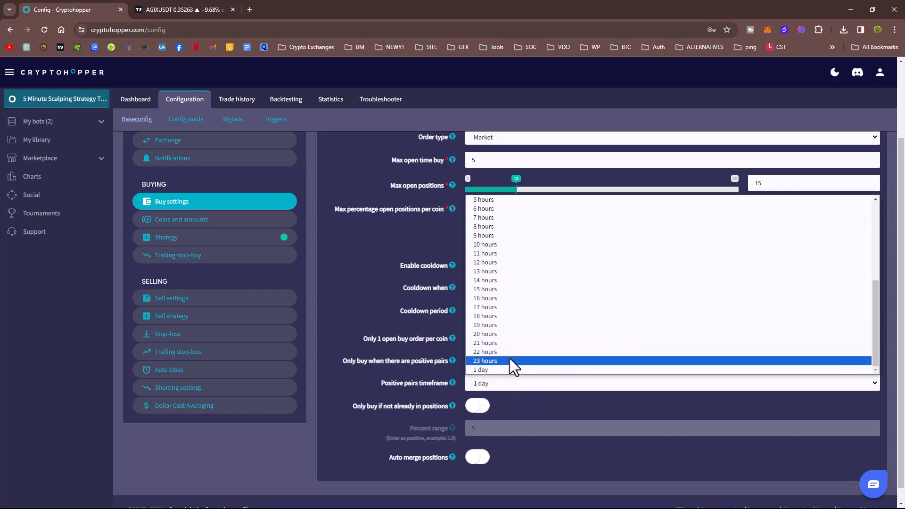
scroll(502, 298, "up", 5)
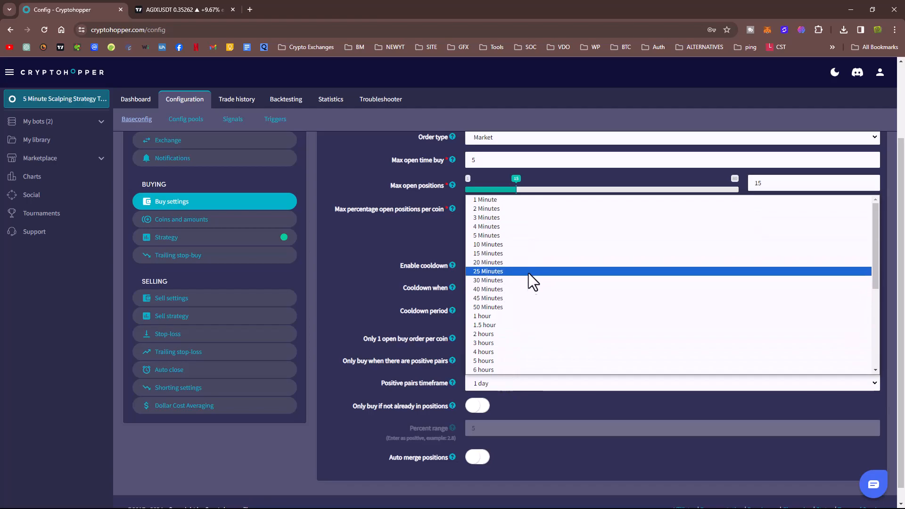
left_click(526, 351)
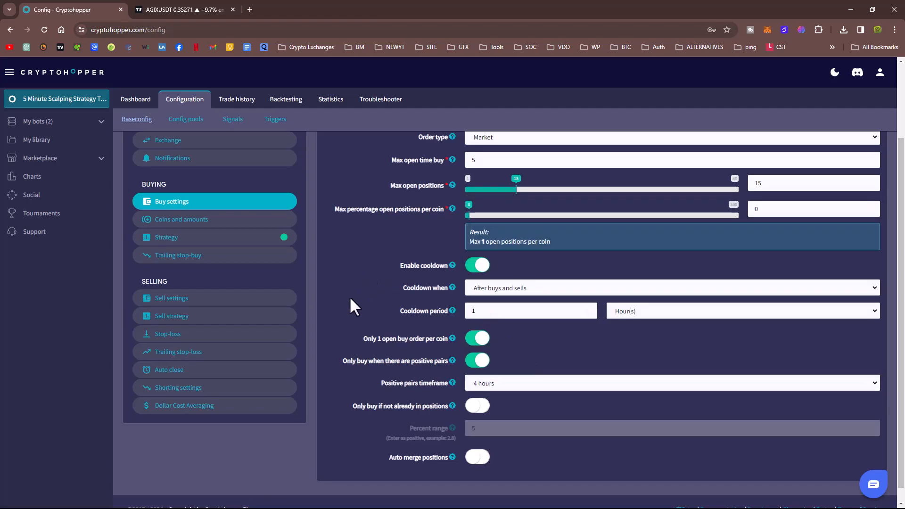
- Enable buying only if not already in positions, with a percent range of 1
scroll(373, 304, "down", 1)
scroll(376, 307, "down", 1)
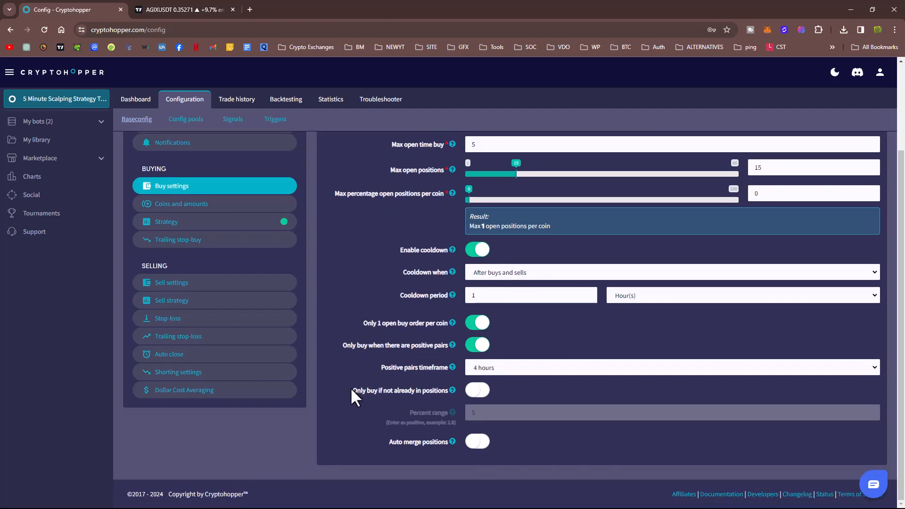
left_click(476, 391)
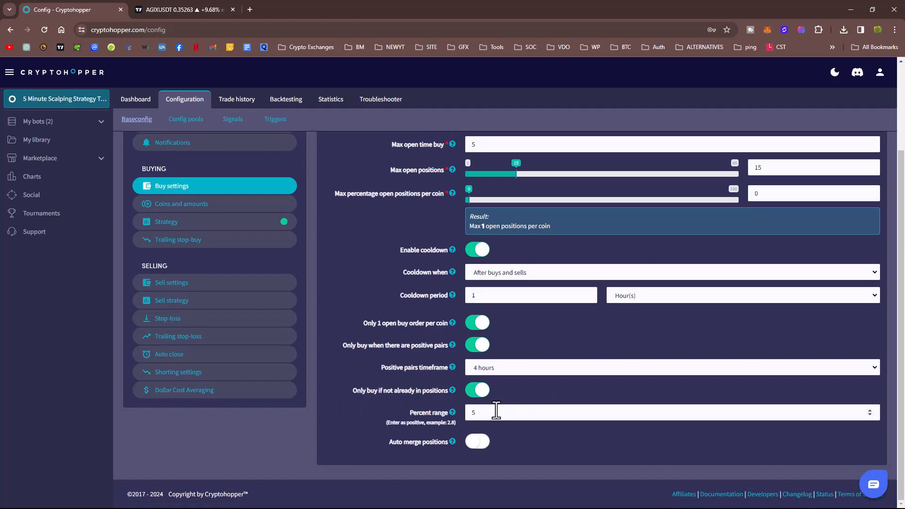
double_click(481, 412)
type("1")
mouse_move(453, 414)
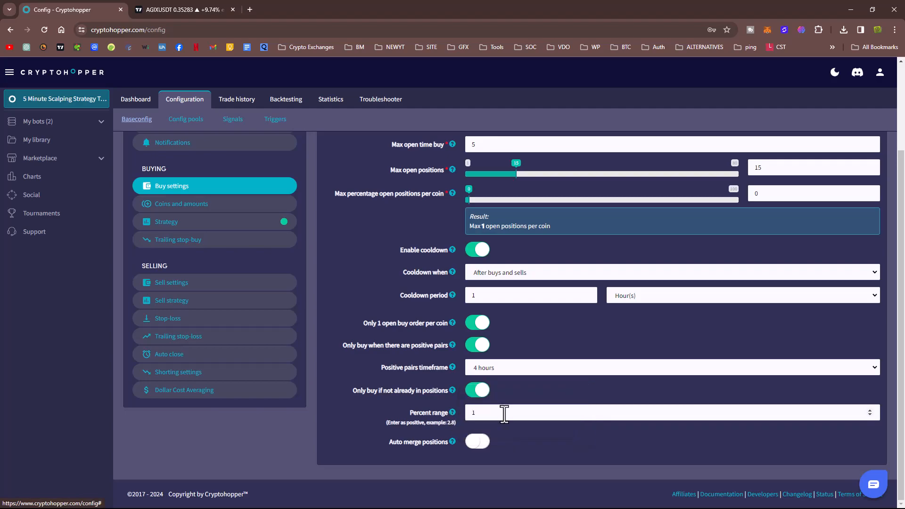
- Set the percent range to 3 and save the configuration
left_click_drag(503, 413, 468, 415)
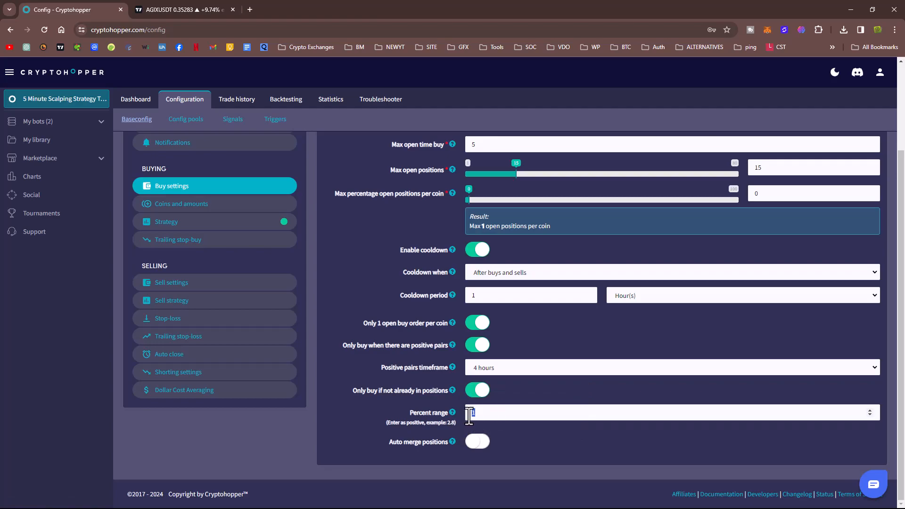
type("3")
scroll(773, 282, "up", 3)
left_click(786, 148)
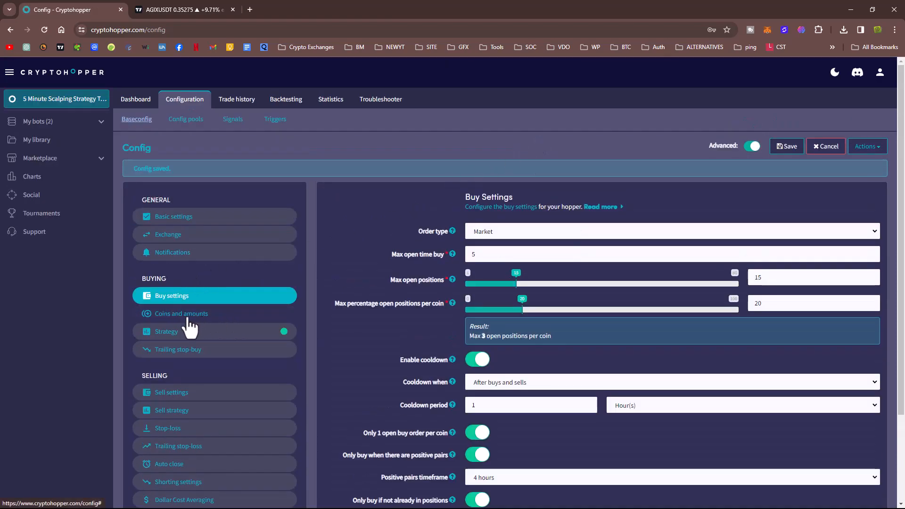
- Add Bitcoin, Ethereum, BNB and XRP to the selected coins in the coins and amounts settings
left_click(196, 315)
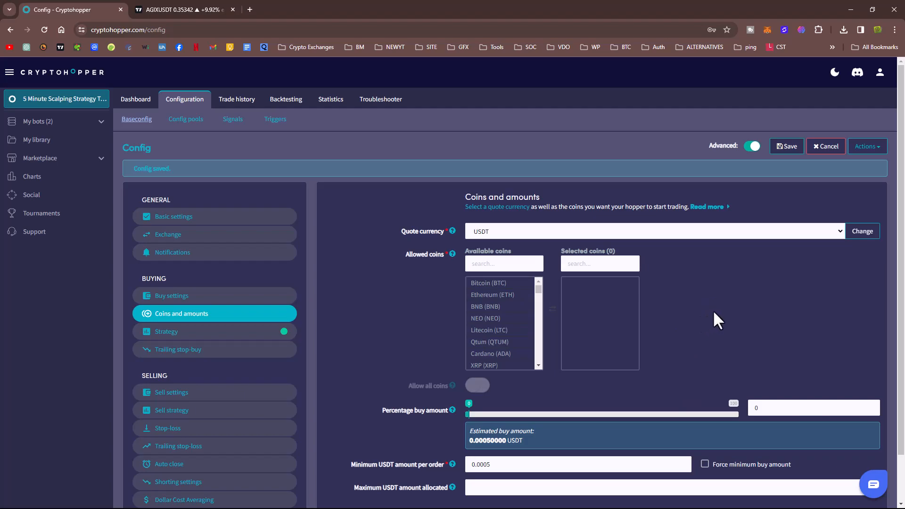
left_click(500, 341)
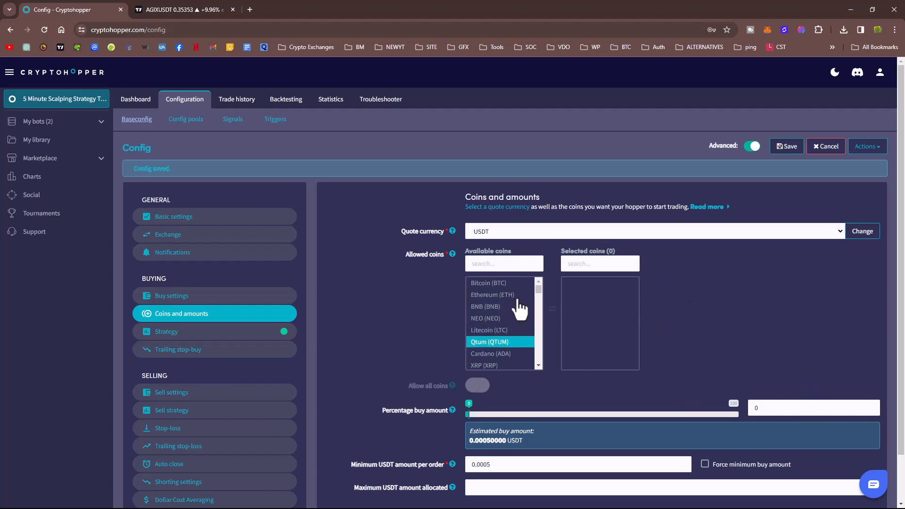
left_click(483, 284)
double_click(483, 284)
double_click(488, 284)
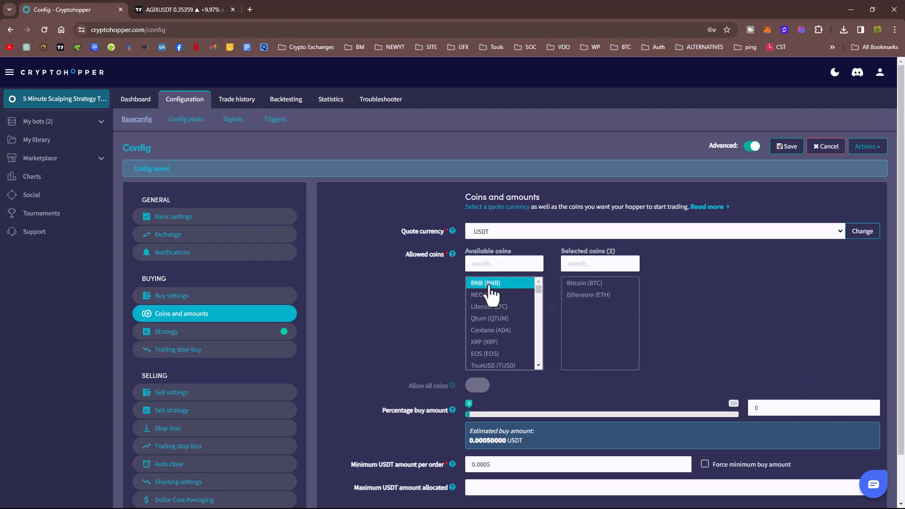
double_click(488, 285)
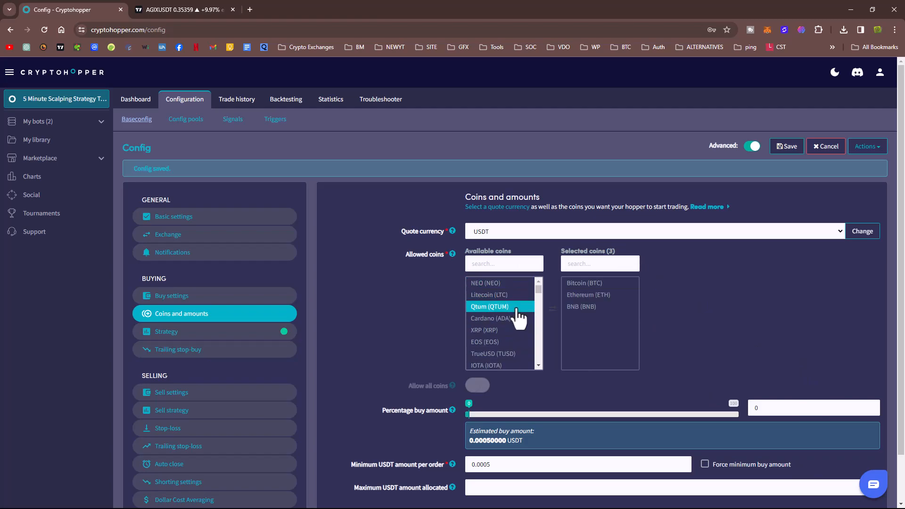
double_click(500, 331)
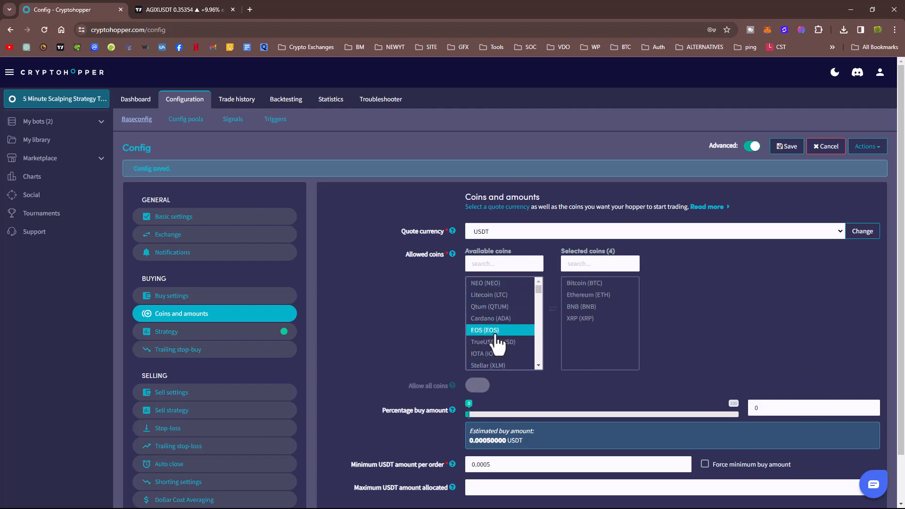
- Add VeChain and Chainlink to the selected coins
scroll(502, 358, "down", 2)
mouse_move(502, 359)
left_mouse_down()
mouse_move(496, 302)
mouse_move(505, 360)
left_mouse_up()
scroll(505, 360, "up", 2)
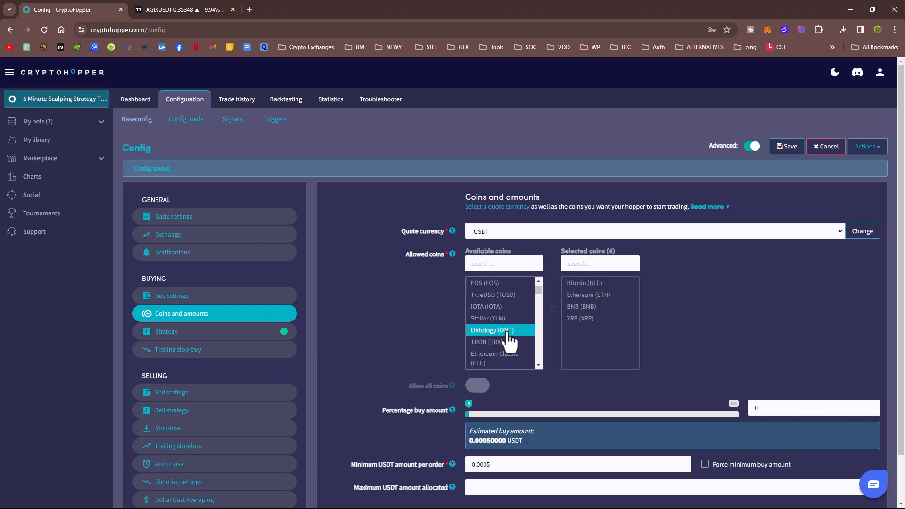
scroll(503, 349, "down", 2)
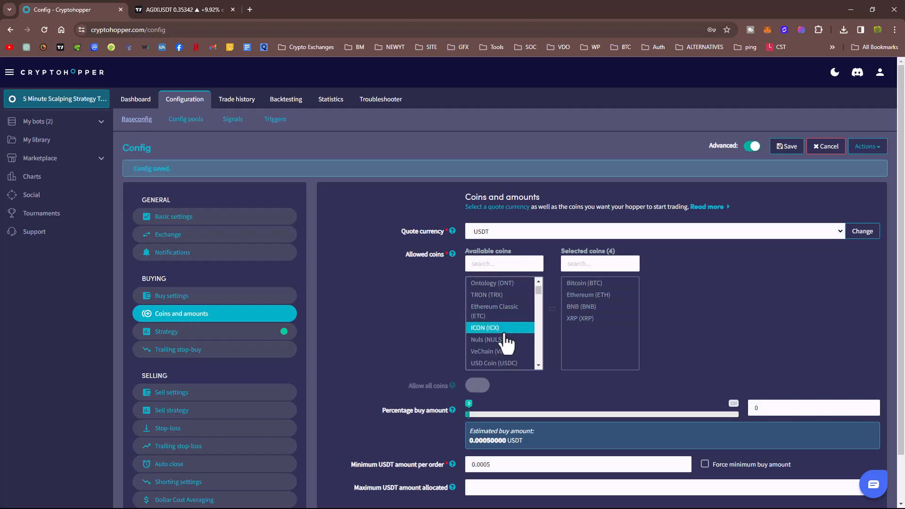
scroll(505, 330, "down", 2)
double_click(505, 305)
double_click(503, 316)
- Add Waves, Zilliqa and Fetch.ai to the selected coins
double_click(503, 316)
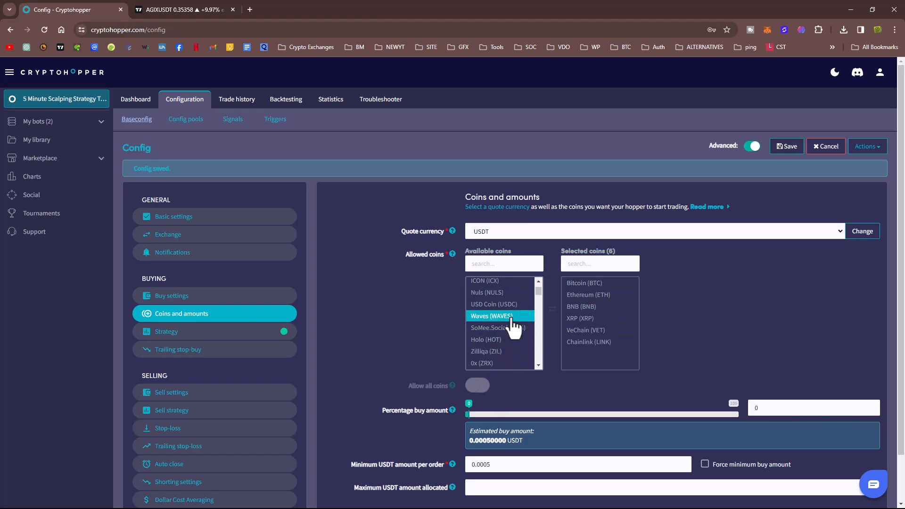
double_click(505, 339)
scroll(505, 342, "down", 1)
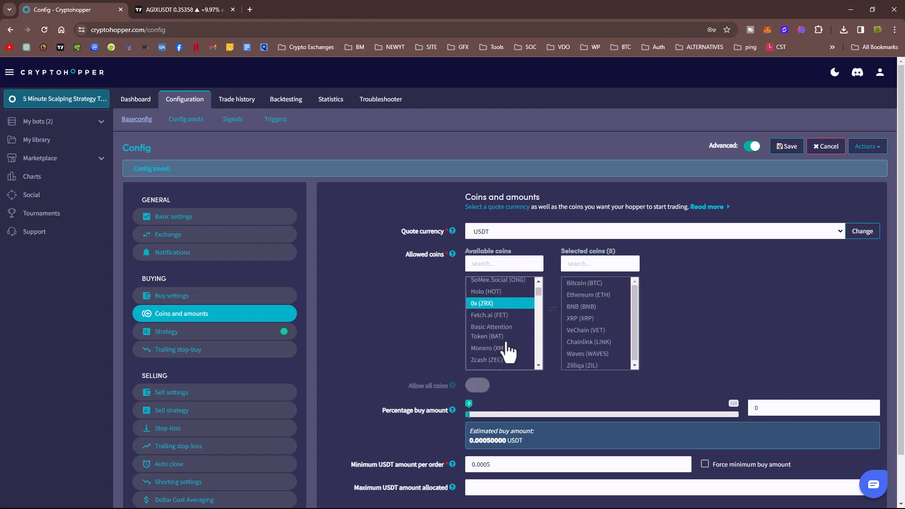
left_click(511, 308)
left_click(510, 307)
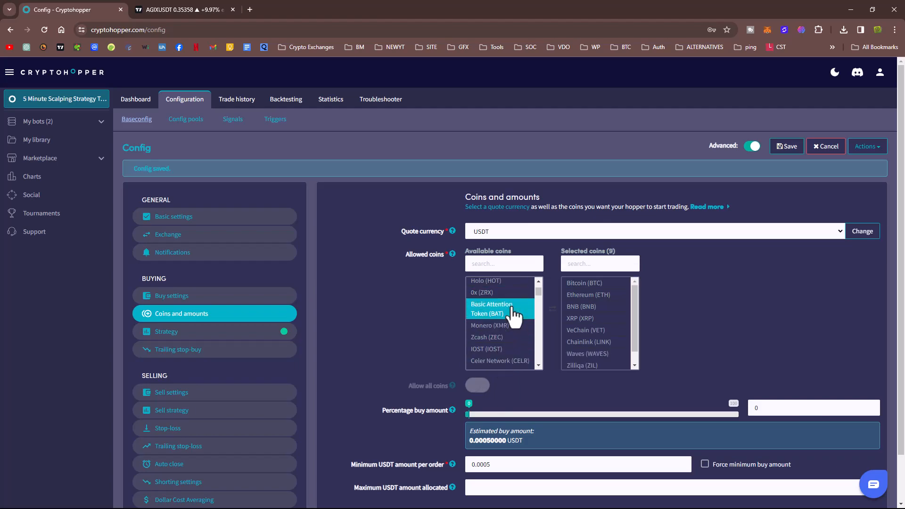
- Add Polygon, Fantom and Algorand to the selected coins
scroll(500, 339, "down", 1)
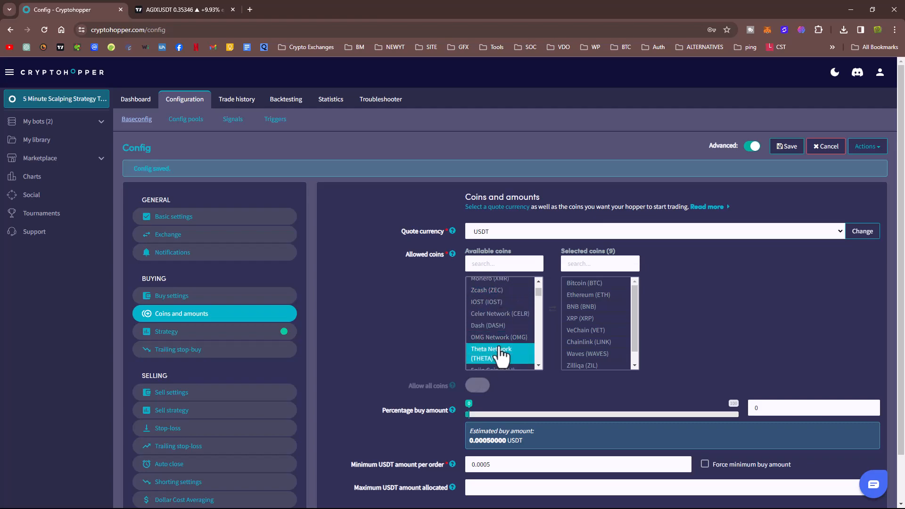
scroll(510, 351, "down", 1)
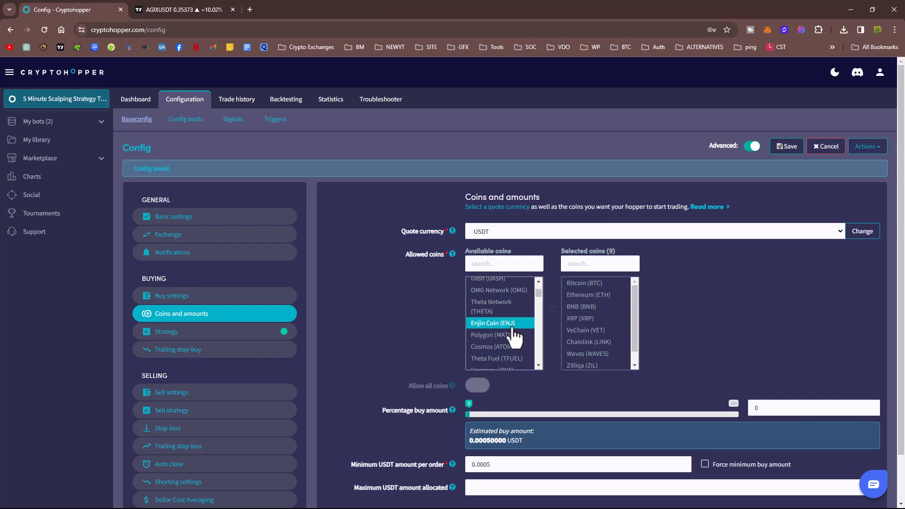
left_click(512, 335)
scroll(512, 338, "down", 1)
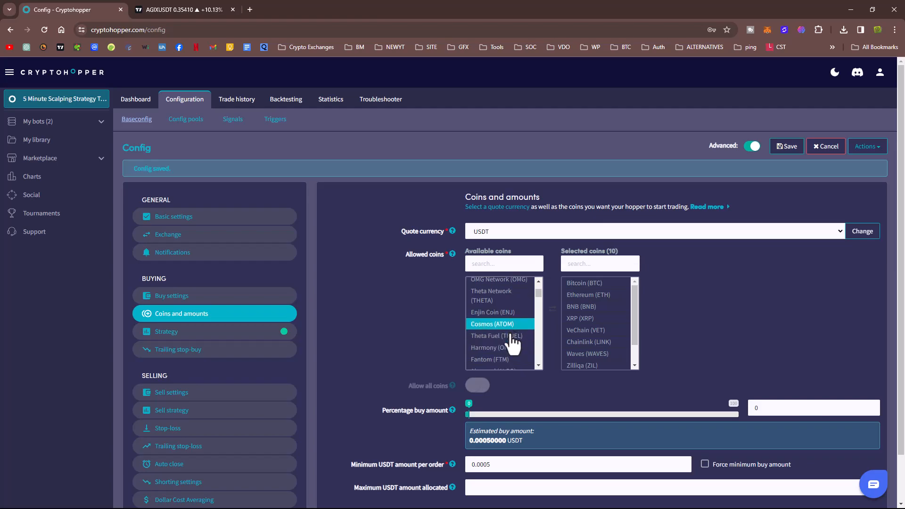
left_click(515, 334)
left_click(515, 334)
- Add Chiliz and Hedera to the selected coins
scroll(515, 335, "down", 2)
scroll(511, 326, "up", 1)
scroll(503, 350, "down", 1)
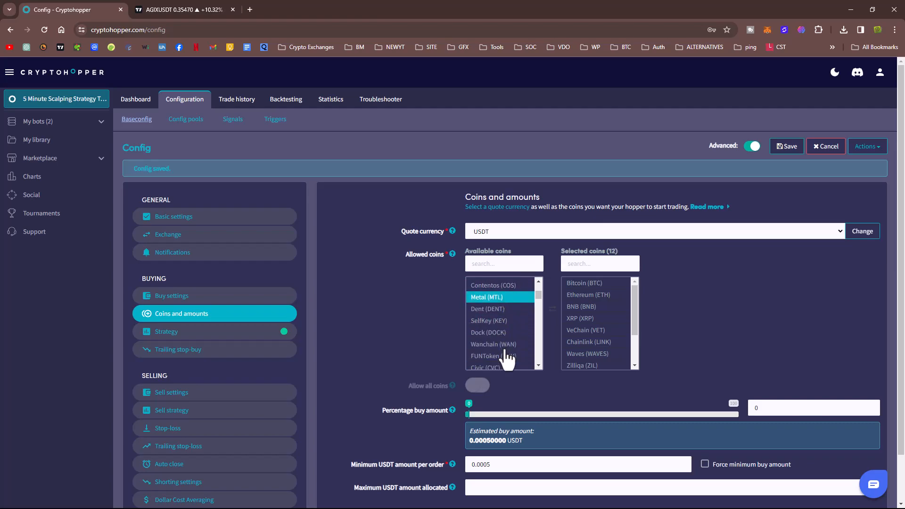
scroll(505, 348, "down", 2)
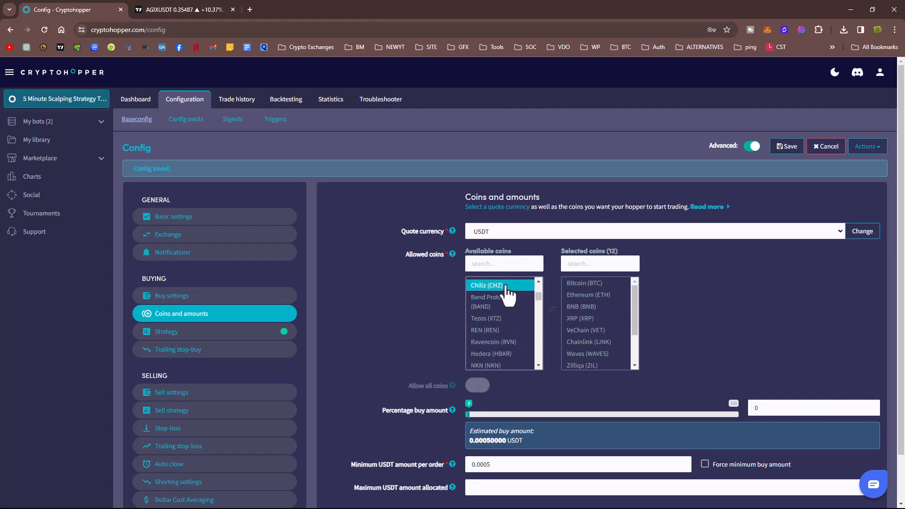
left_click(506, 289)
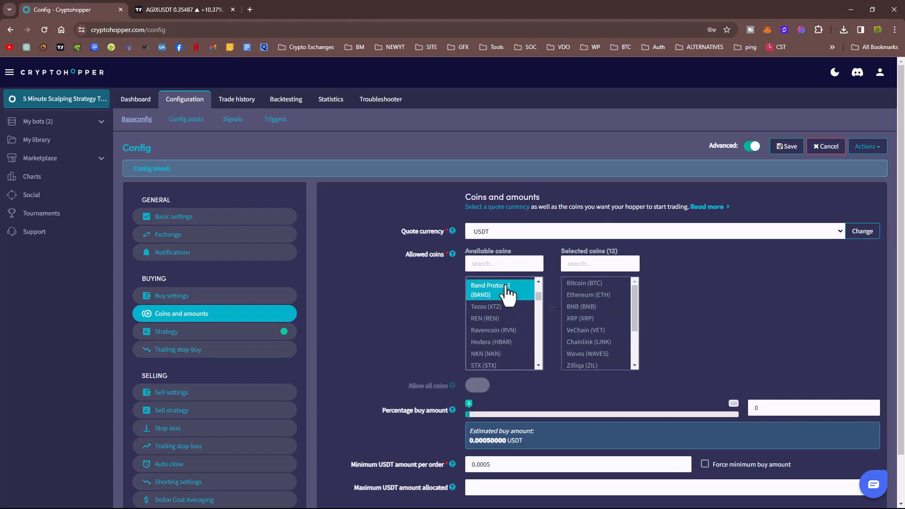
left_click(514, 343)
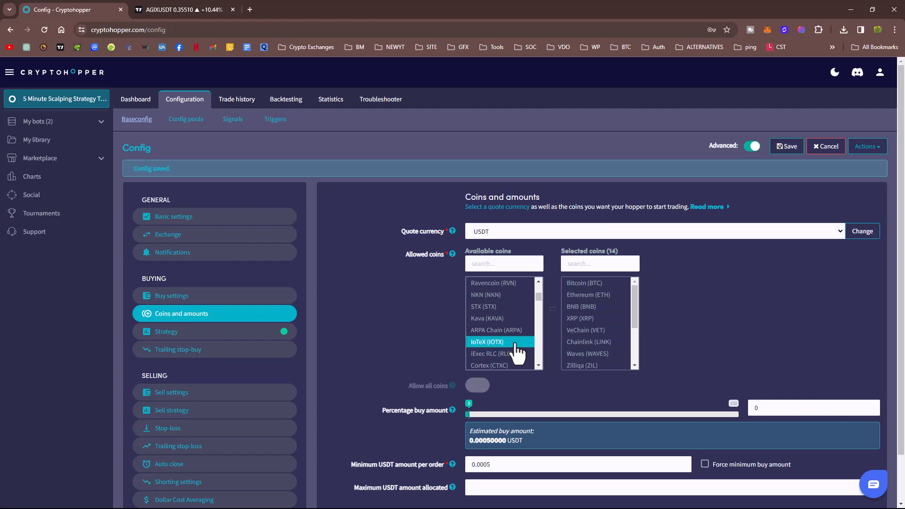
- Find Aave among the available coins and add it to the selected coins
scroll(510, 362, "down", 1)
scroll(510, 362, "down", 5)
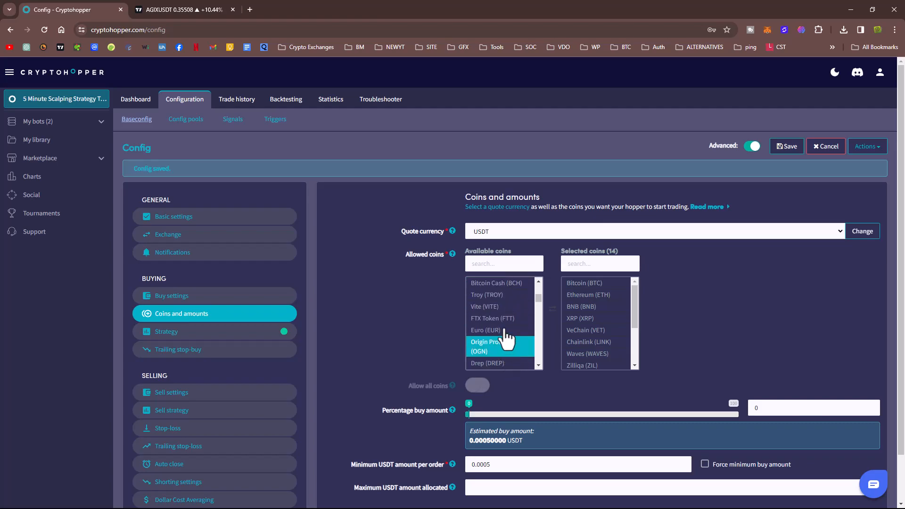
scroll(497, 333, "down", 3)
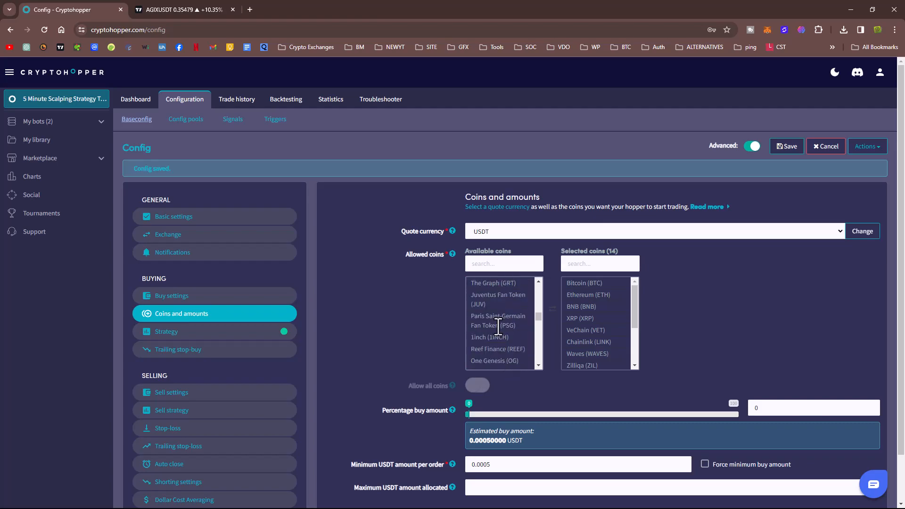
left_click(498, 314)
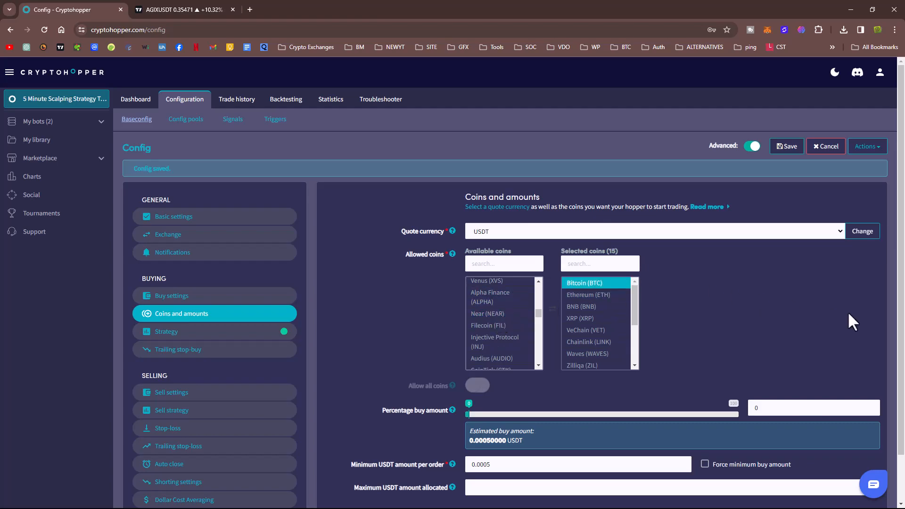
- Set the maximum USDT amount allocated to 1000 and the percentage buy amount to 1
scroll(609, 311, "down", 5)
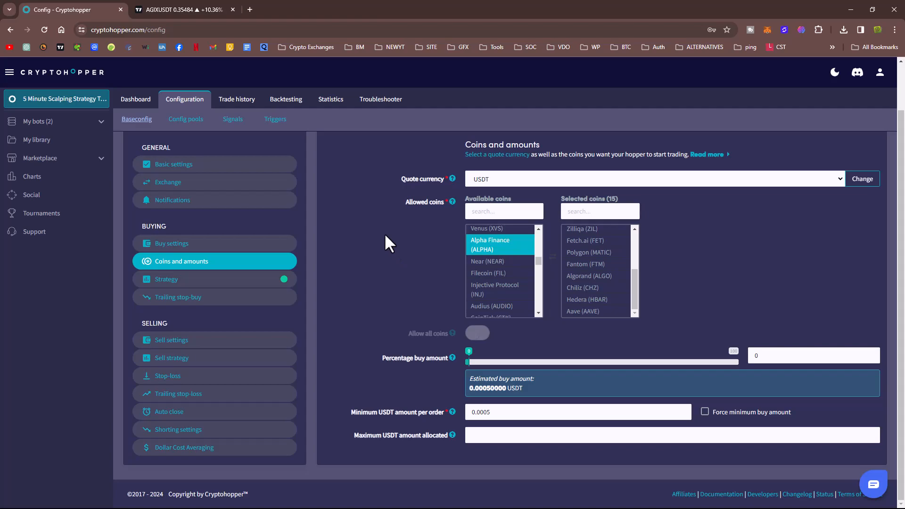
left_click(484, 434)
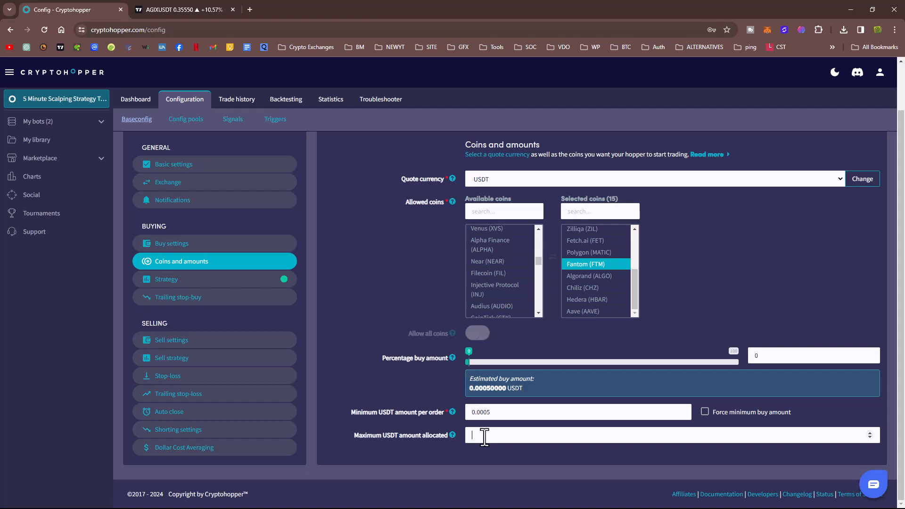
type("100")
key("BackSpace")
type("1")
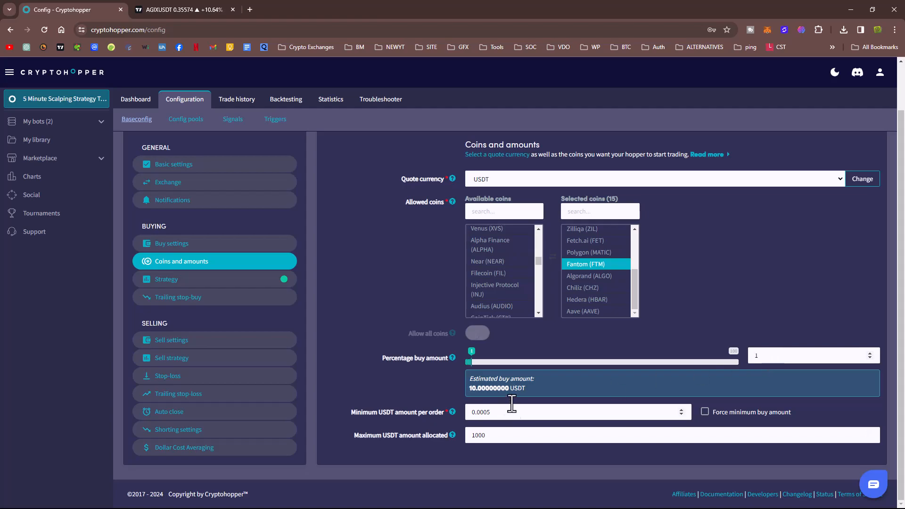
- Set the minimum USDT amount per order to 10 and save the configuration
left_click_drag(506, 411, 460, 411)
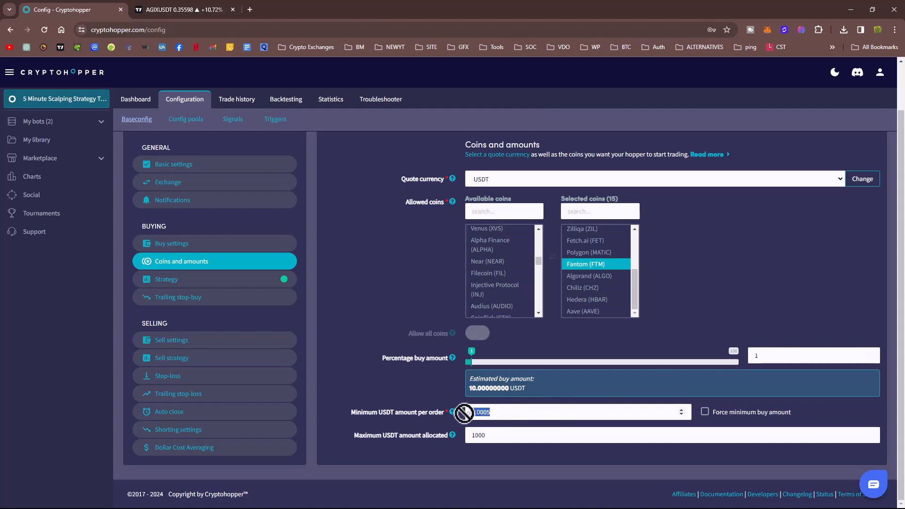
type("10")
scroll(797, 292, "up", 2)
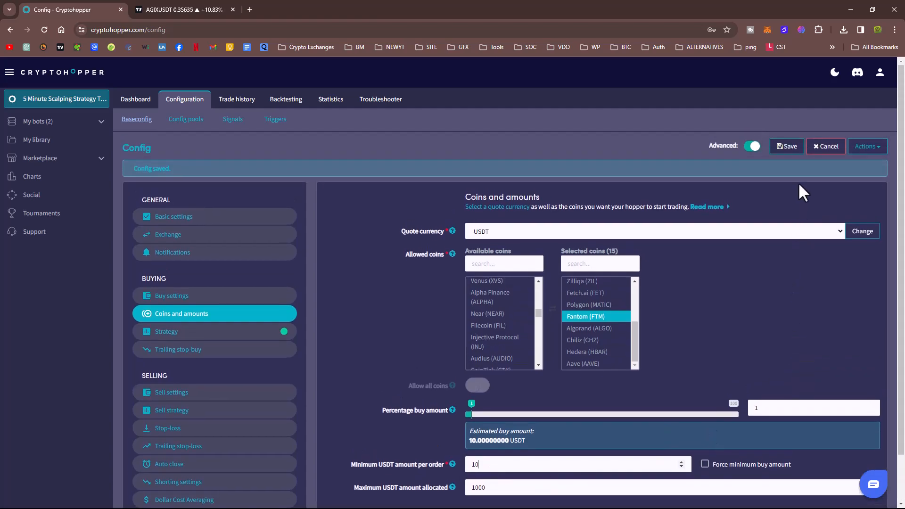
left_click(785, 147)
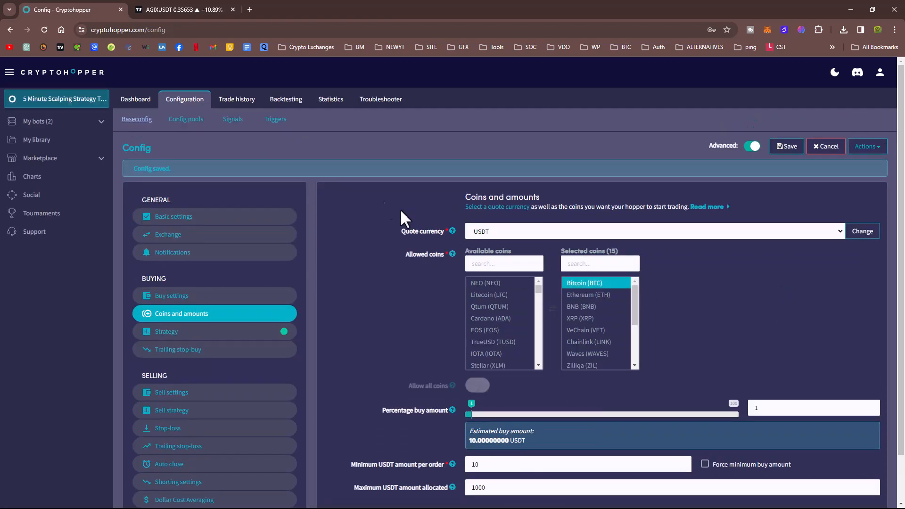
- In the buying strategy settings, search for "5 min" and choose the strategy 5 Min Macd Stochastic Jan 1 2022 (34 stoch)
left_click(207, 332)
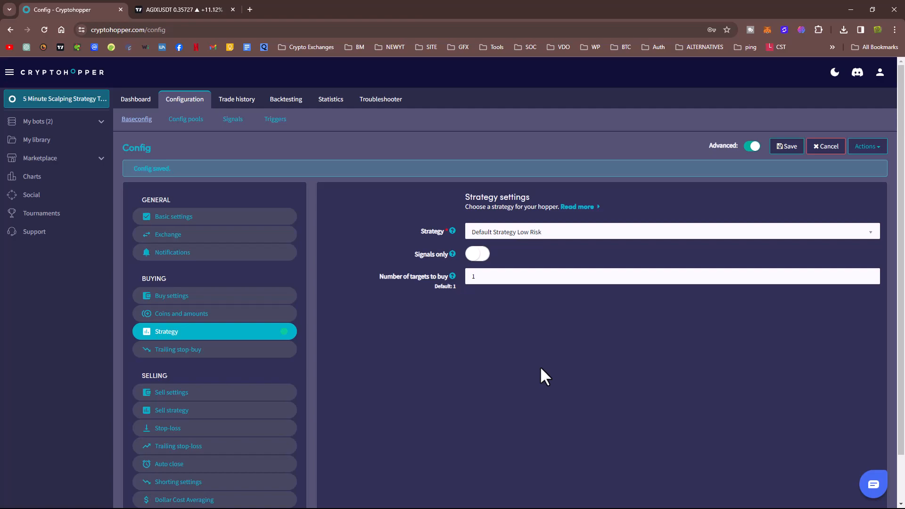
left_click(522, 234)
scroll(522, 288, "down", 3)
scroll(524, 327, "down", 6)
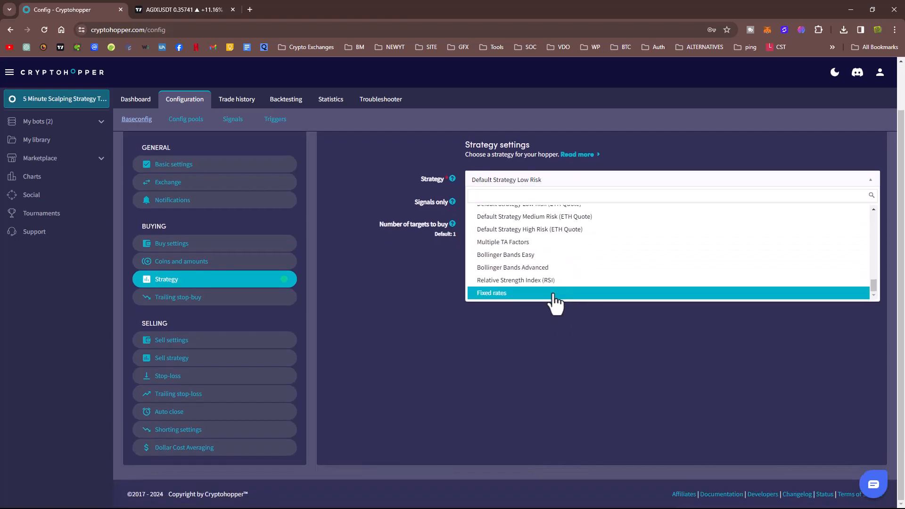
scroll(558, 302, "up", 6)
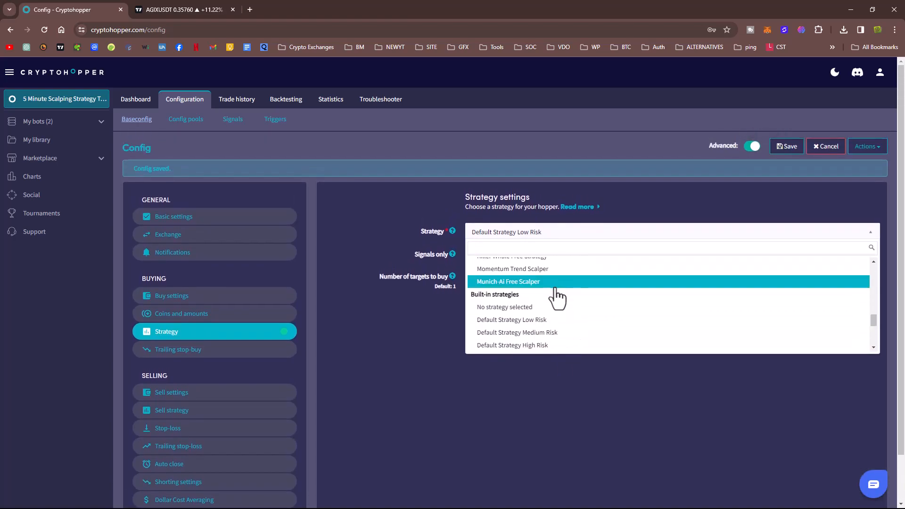
type("5 min")
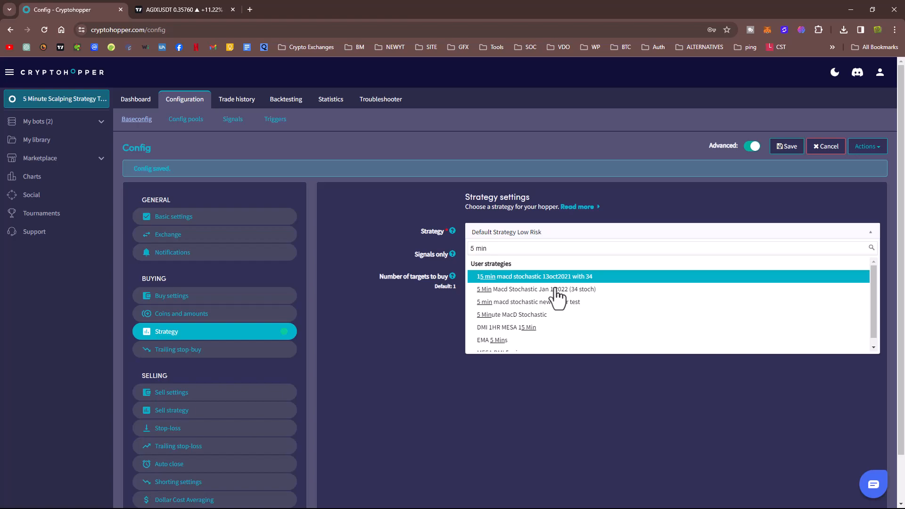
left_click(509, 290)
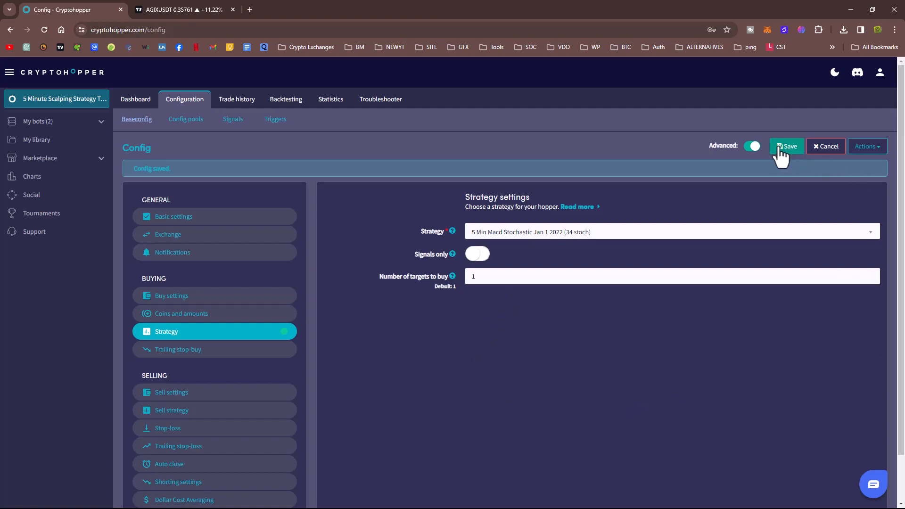
- Set the number of targets to buy to 5 and save the strategy settings
left_click_drag(487, 275, 460, 287)
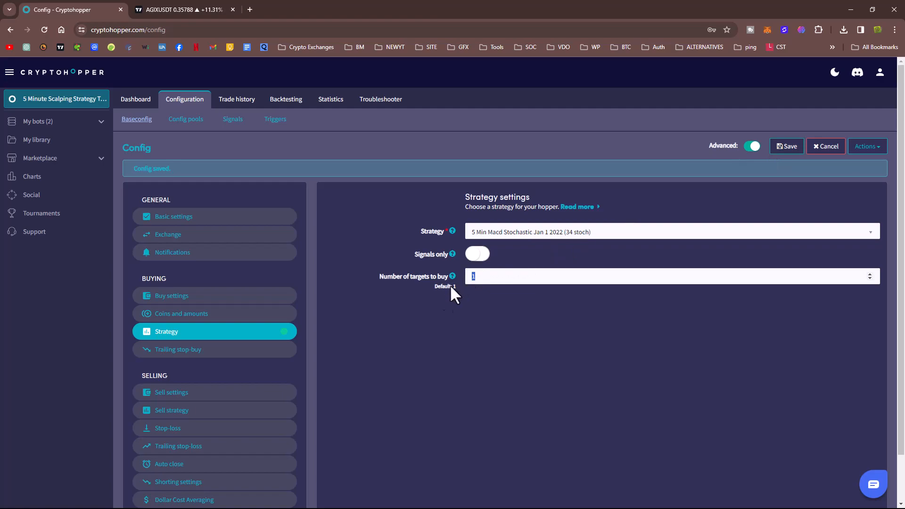
type("5")
left_click(785, 149)
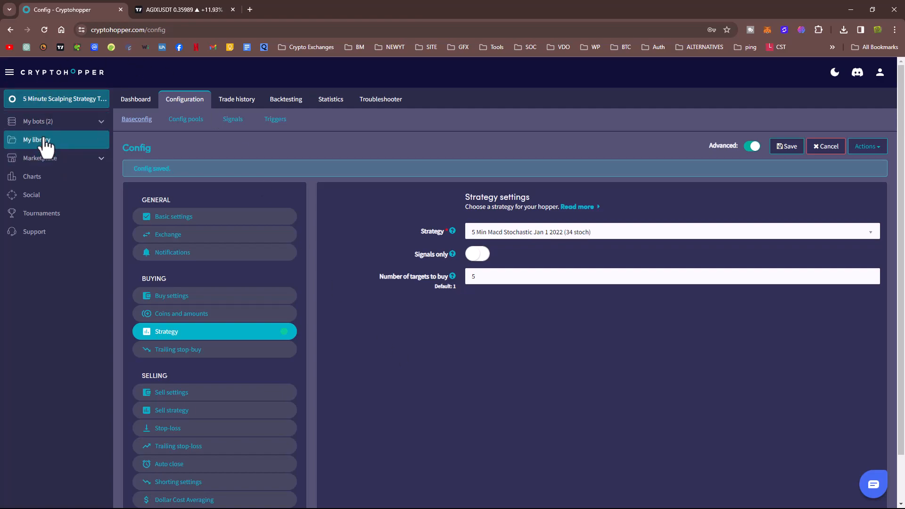
- Open the 5 Min Macd Stochastic Jan 1 2022 (34 stoch) strategy from the library's own strategies for editing
left_click(59, 152)
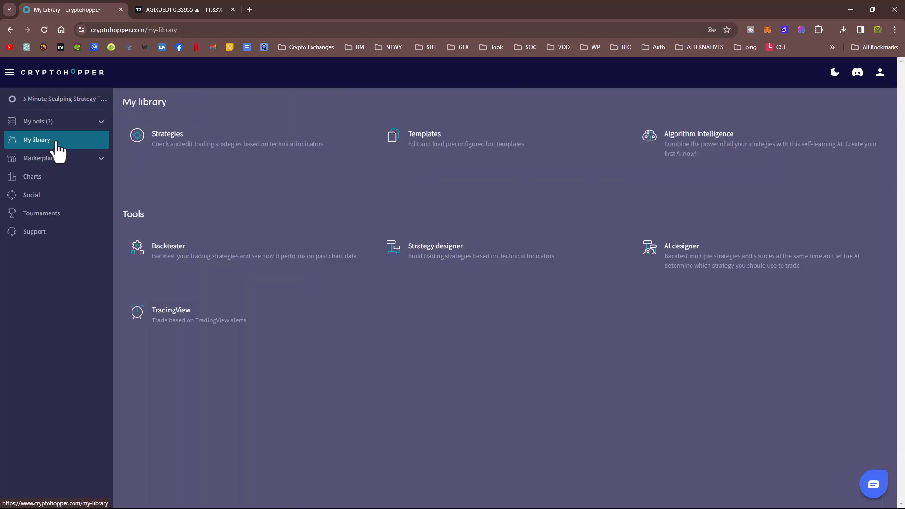
left_click(174, 147)
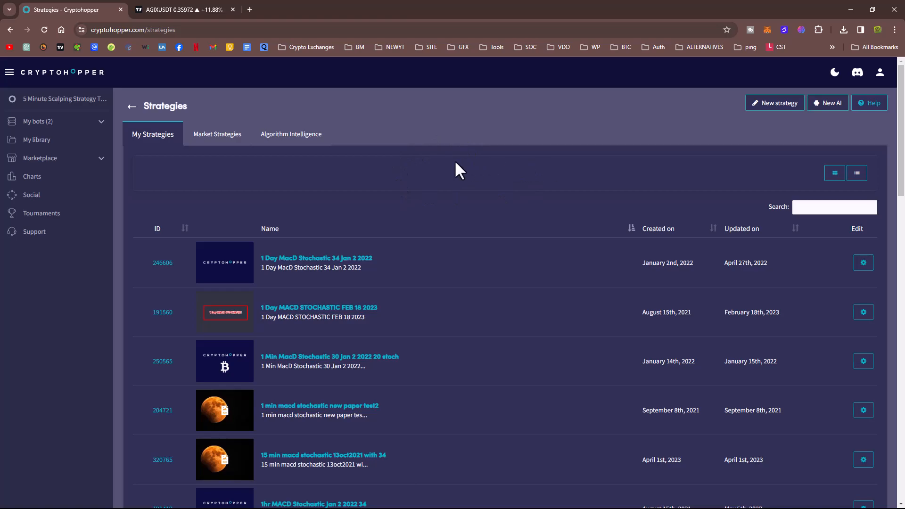
scroll(435, 162, "down", 2)
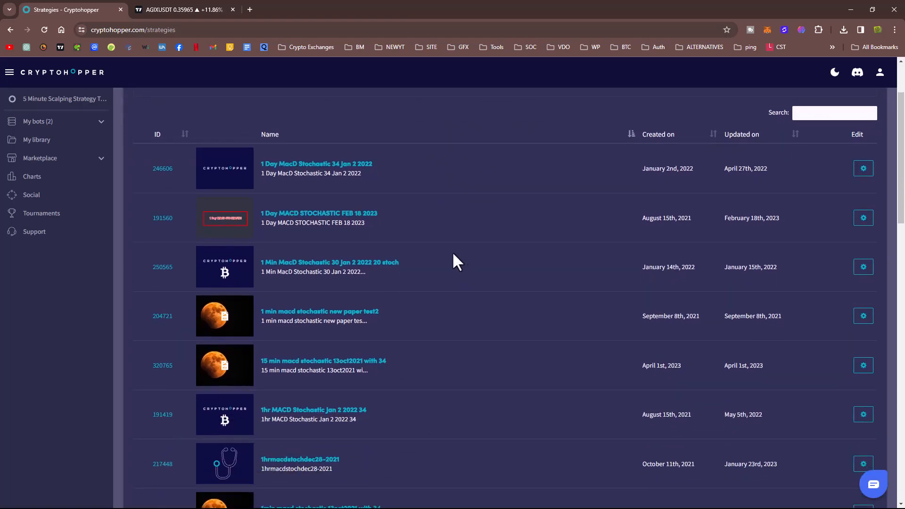
scroll(424, 301, "down", 2)
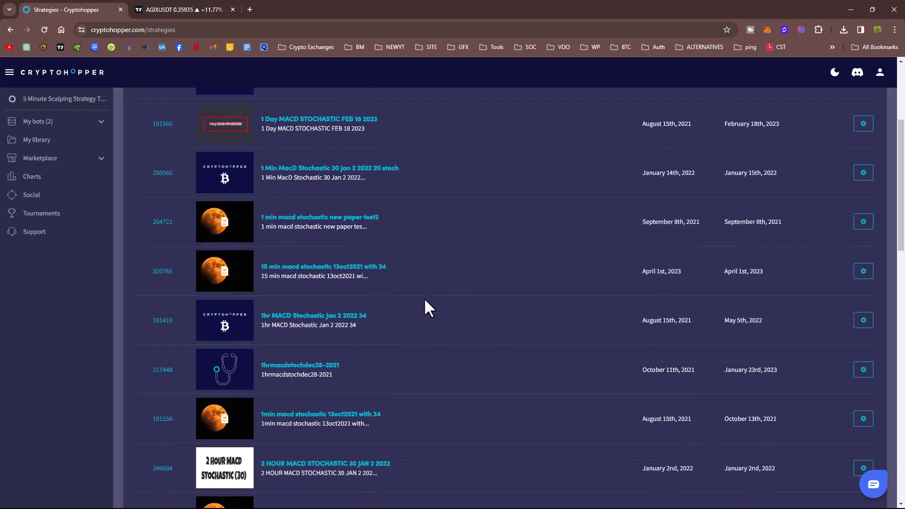
scroll(421, 297, "down", 3)
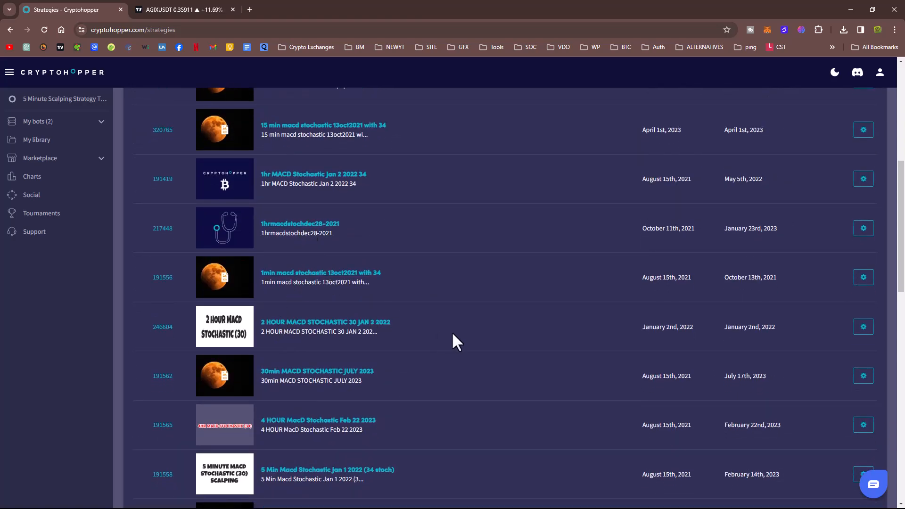
scroll(452, 331, "down", 3)
scroll(440, 370, "down", 2)
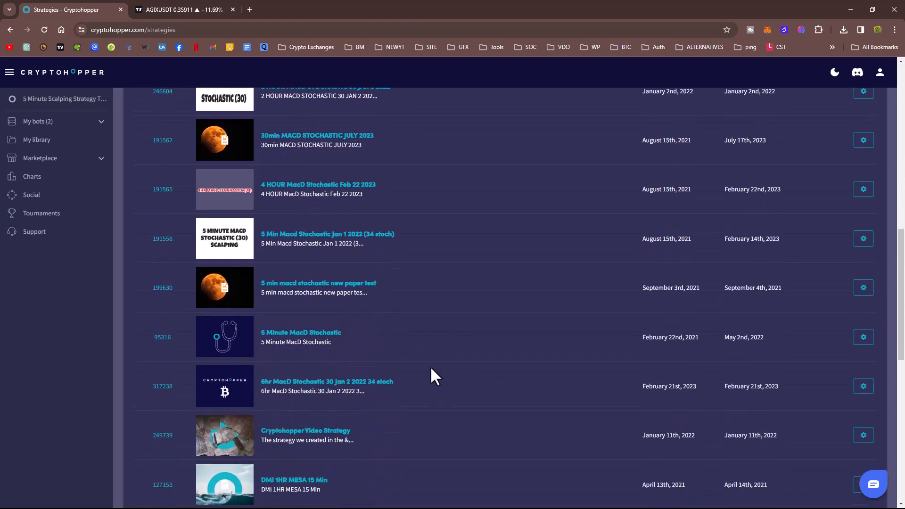
left_click(324, 235)
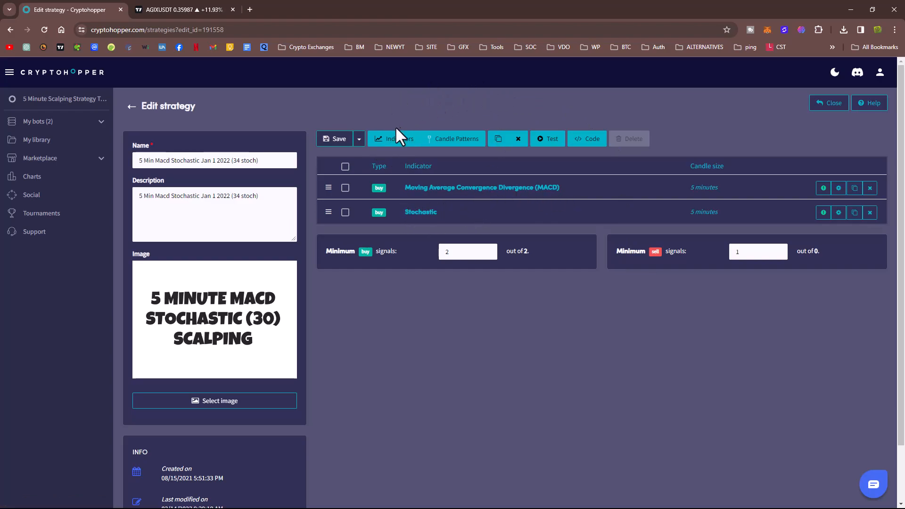
- Add a MACD buy indicator to the strategy with a 5-minute chart period and mark it as a necessary signal
left_click(399, 148)
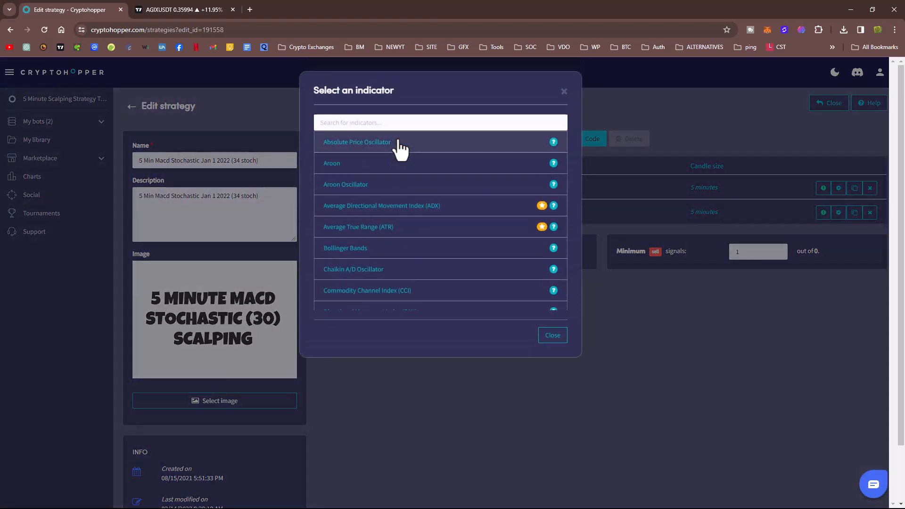
left_click(353, 122)
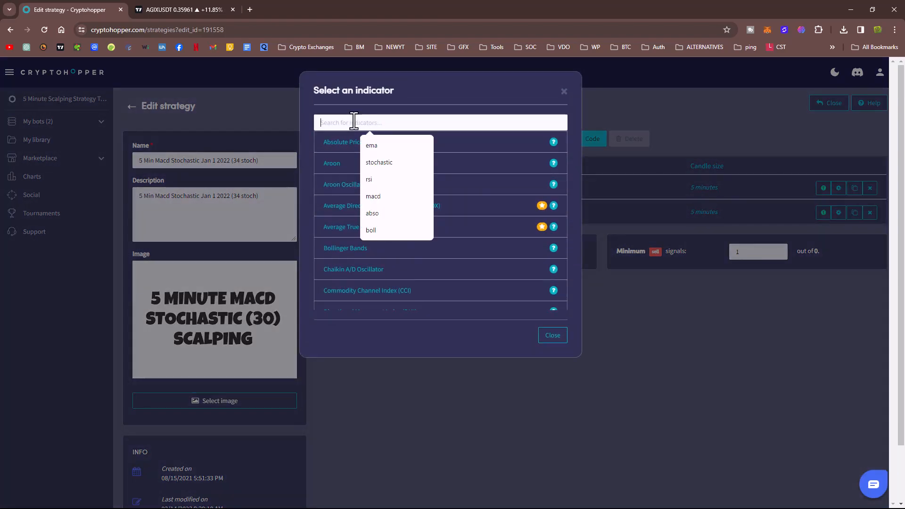
type("macd")
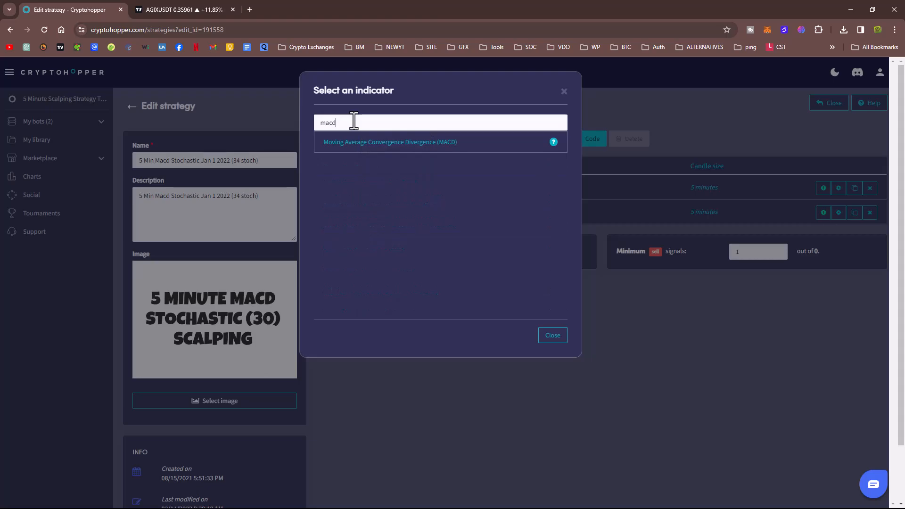
left_click(371, 142)
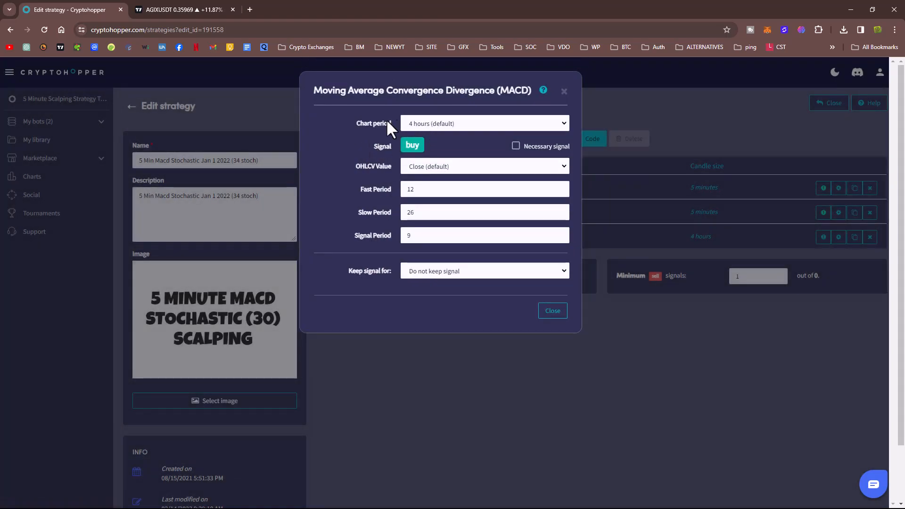
left_click(444, 125)
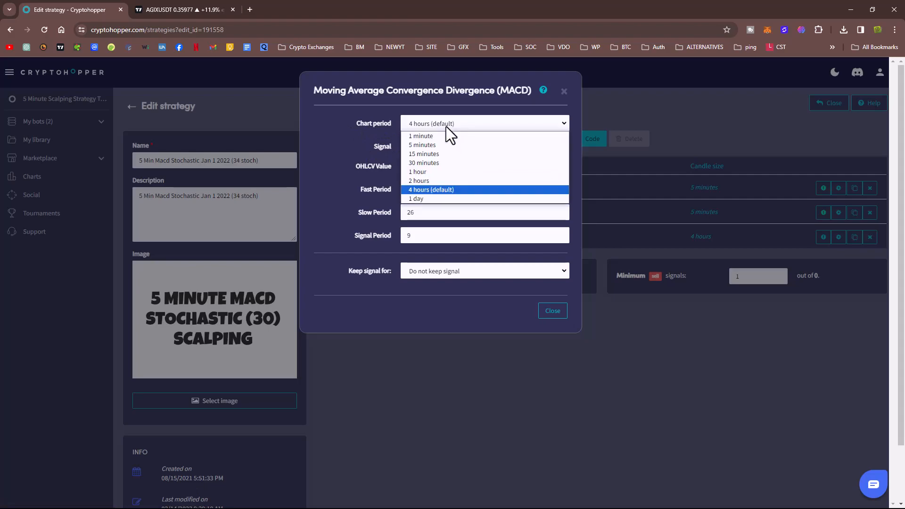
left_click(420, 146)
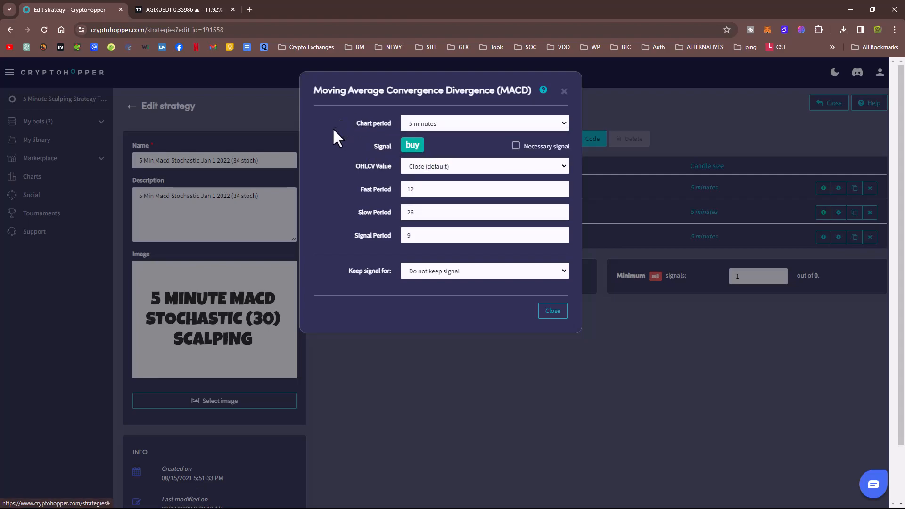
left_click(516, 146)
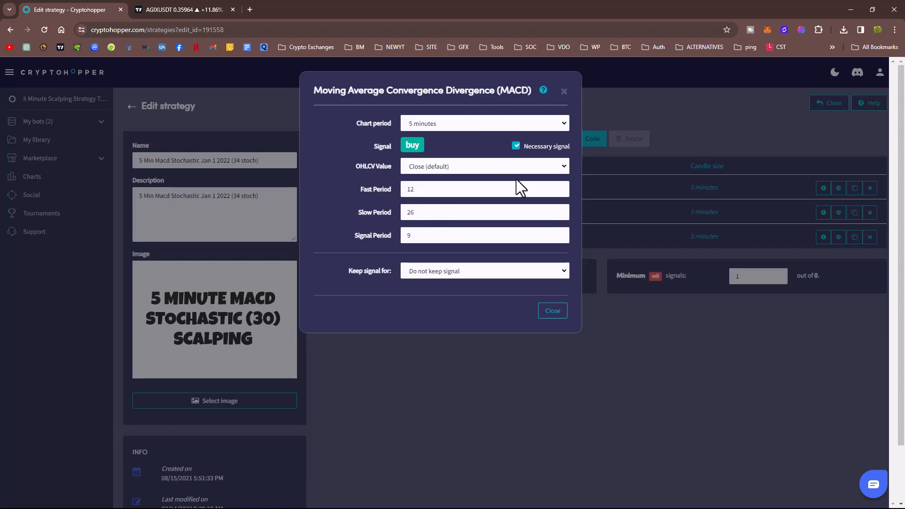
left_click(552, 311)
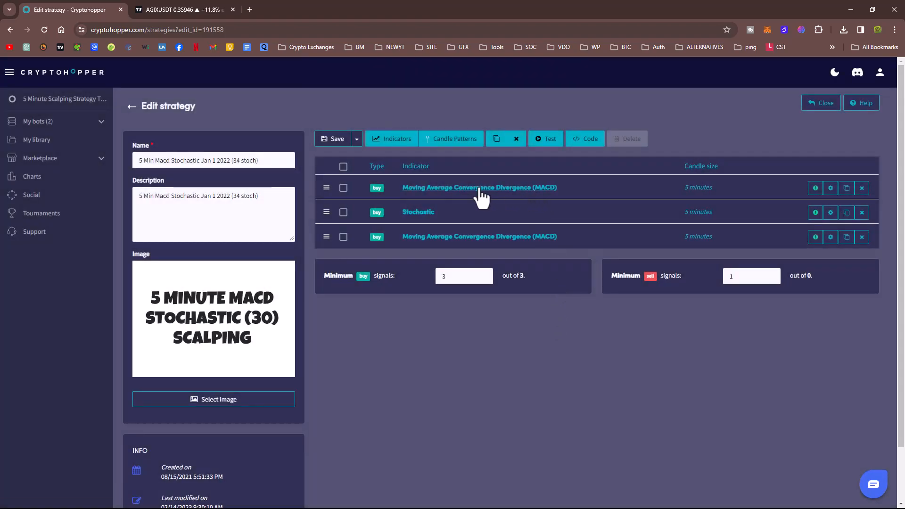
- Check the original MACD's settings and set the added MACD's fast period to 4, slow period to 8 and signal period to 5
left_click(830, 189)
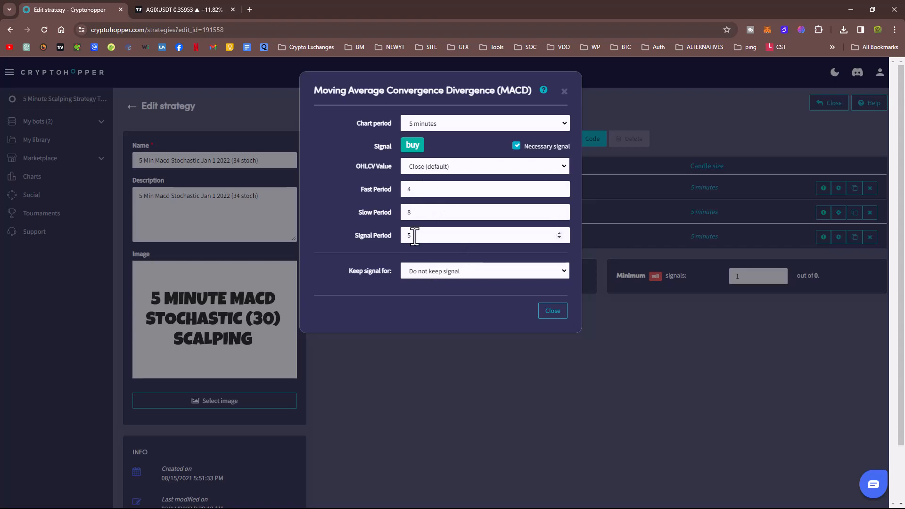
left_click(552, 311)
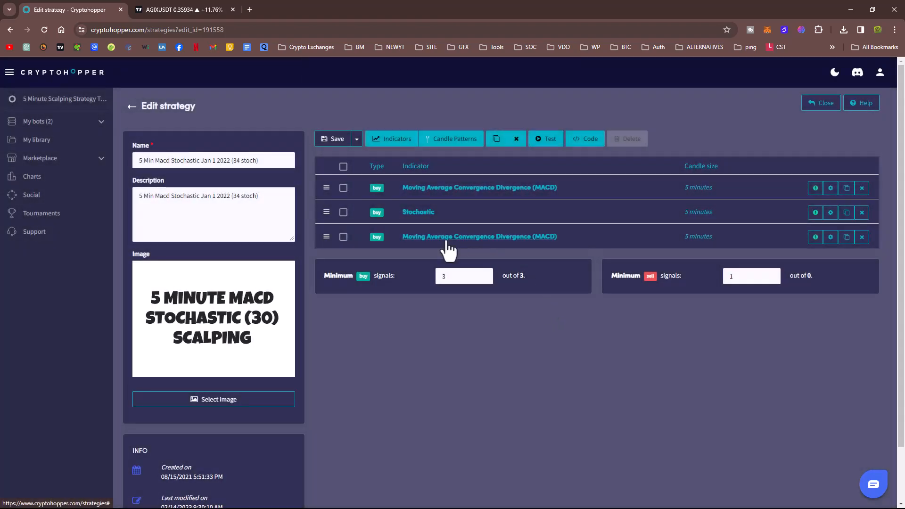
left_click(830, 237)
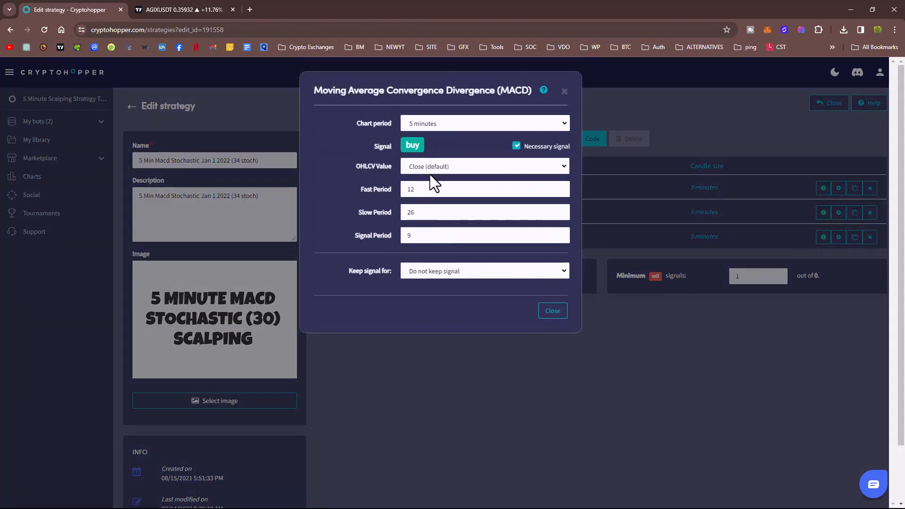
left_click_drag(419, 189, 387, 188)
type("4")
type("8")
key("Tab")
type("5")
left_click(551, 312)
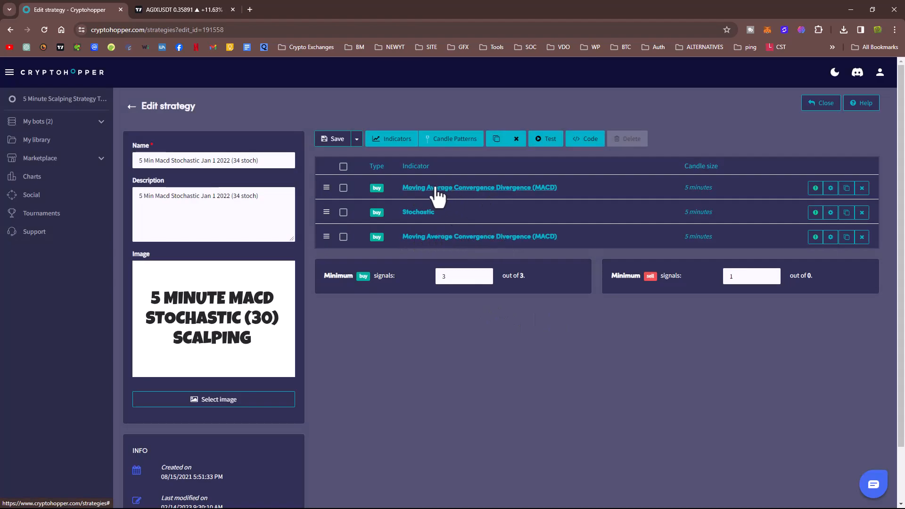
- Search for "stochastic" and add a Stochastic buy indicator with a 5-minute chart period, marked as a necessary signal
left_click(391, 144)
double_click(364, 121)
type("s")
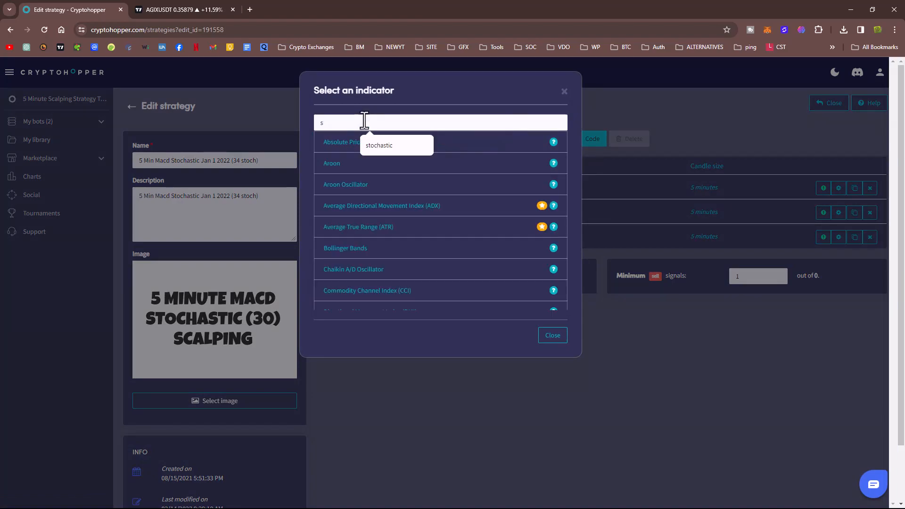
type("tochasti")
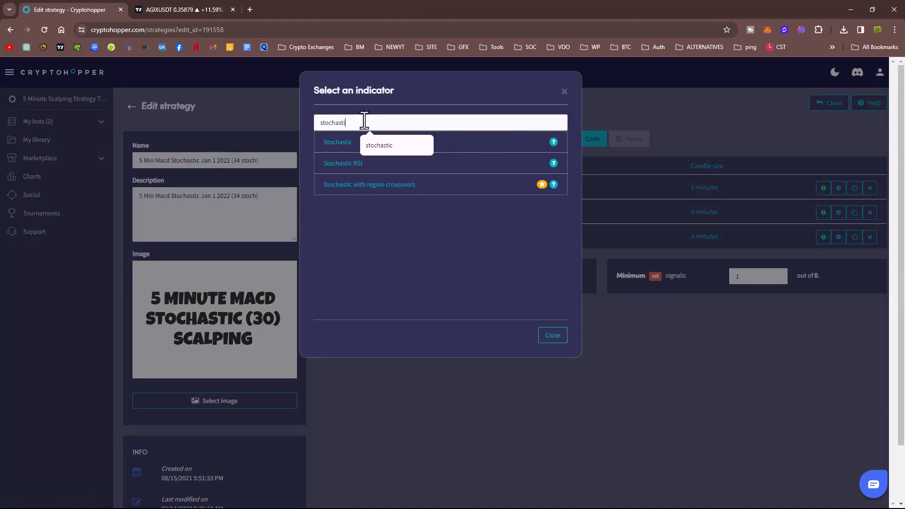
type("c")
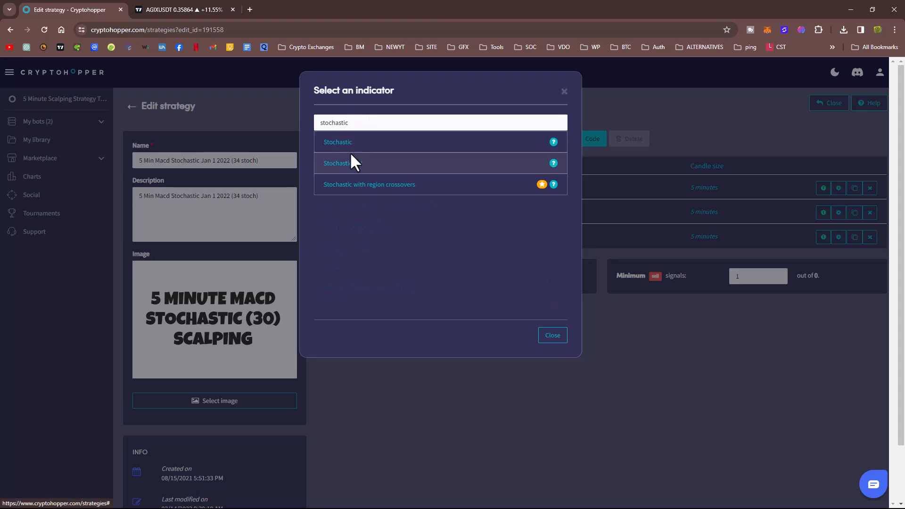
left_click(334, 144)
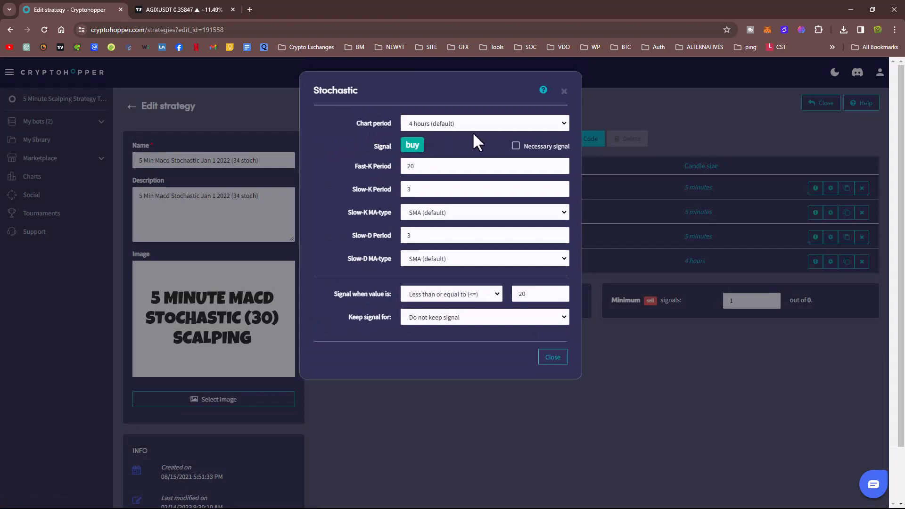
left_click(516, 146)
left_click(438, 126)
left_click(424, 144)
left_click(552, 357)
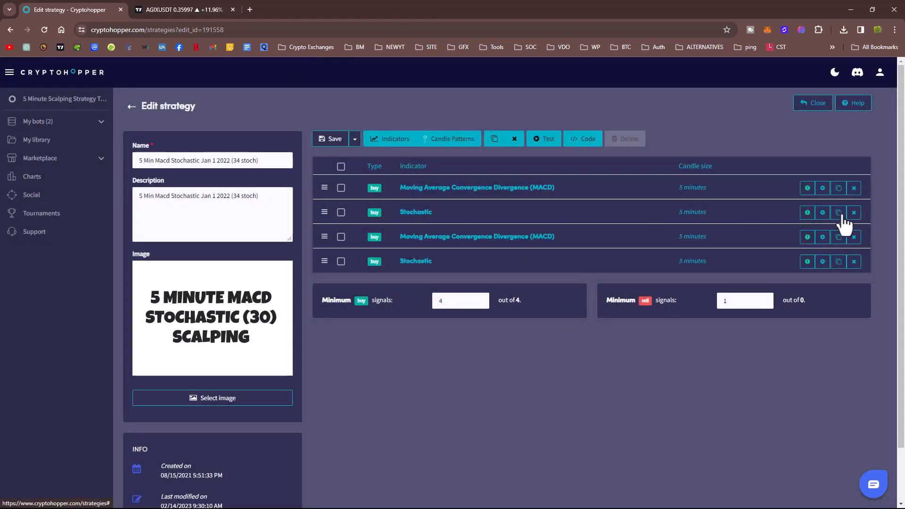
- Examine the original Stochastic indicator's periods, signal threshold and keep-signal setting
left_click(822, 212)
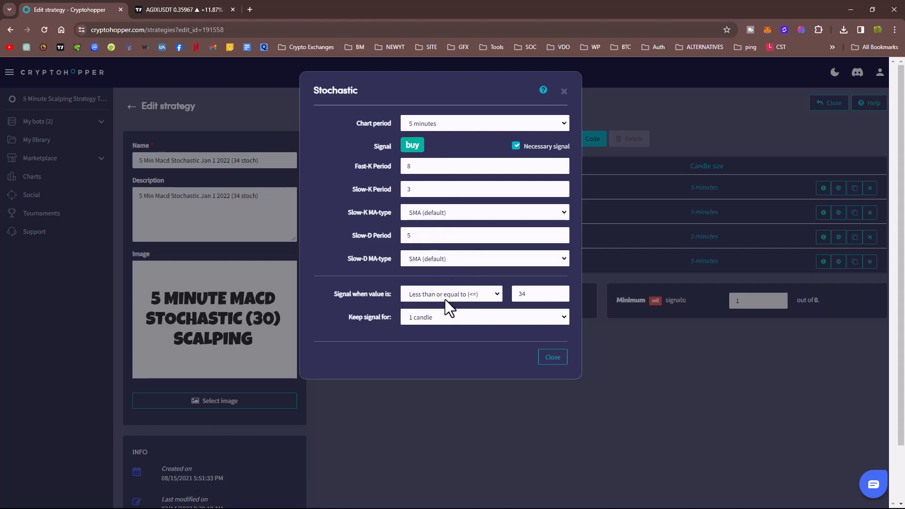
left_click_drag(544, 295, 494, 295)
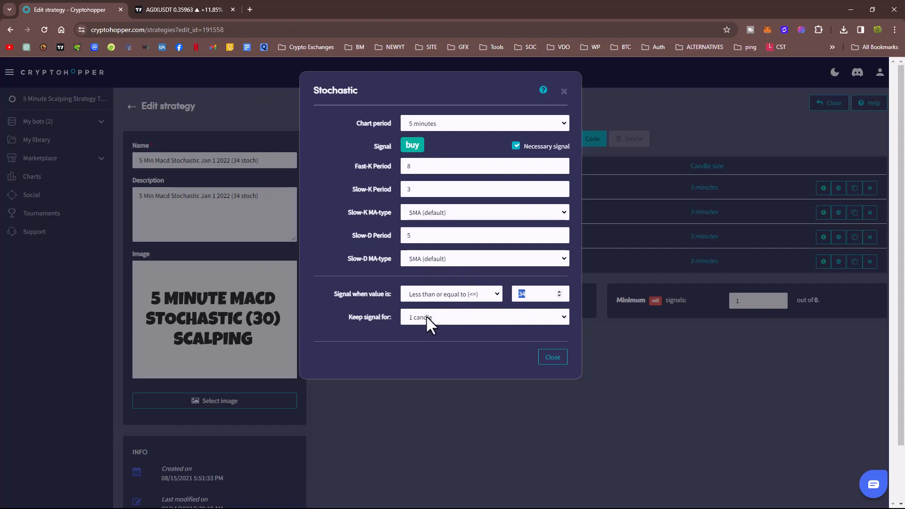
left_click(555, 362)
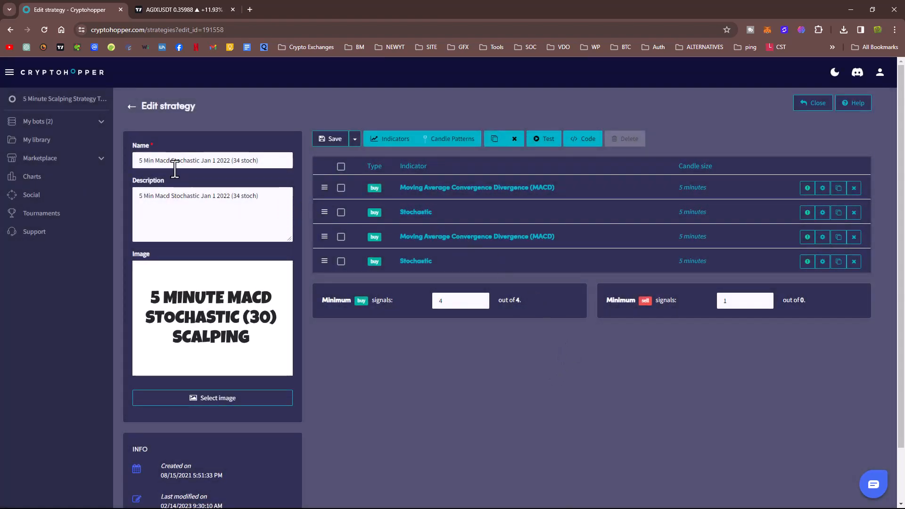
- Remove the added MACD and Stochastic indicators, keeping the original pair, and save the strategy
left_click(157, 195)
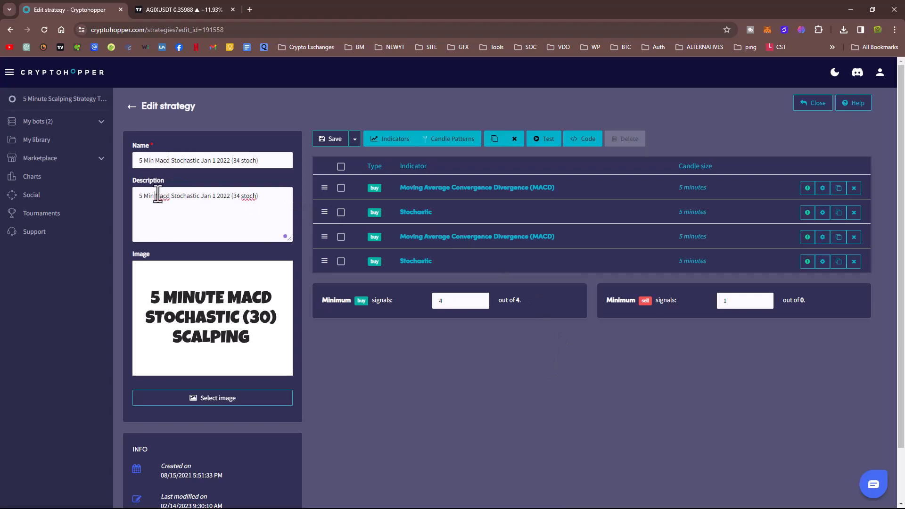
left_click(160, 160)
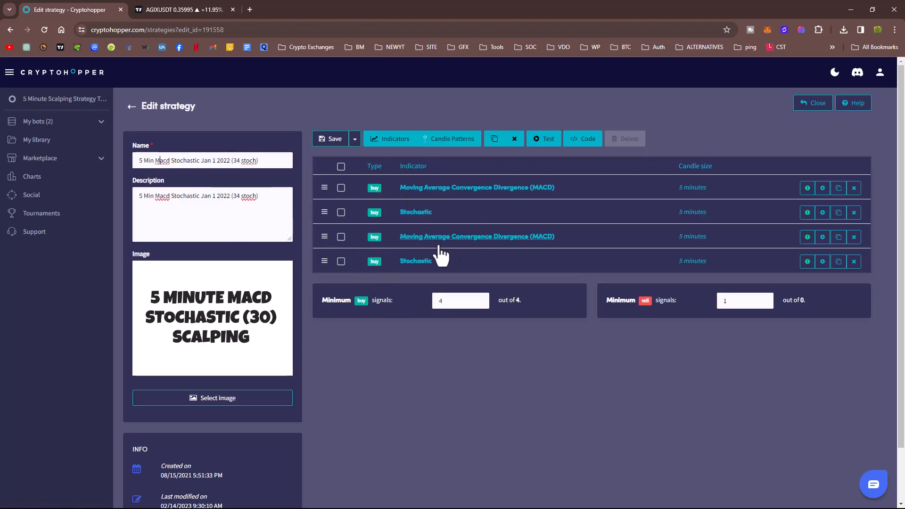
left_click(854, 238)
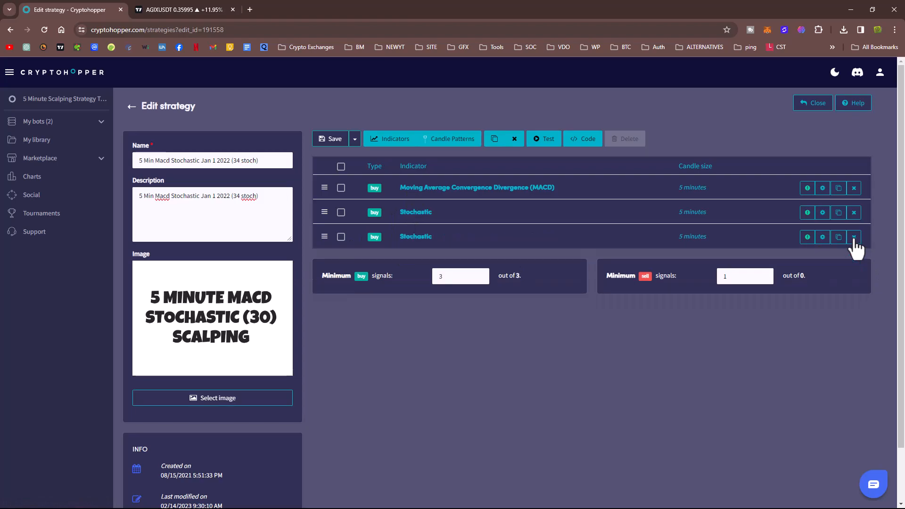
left_click(853, 238)
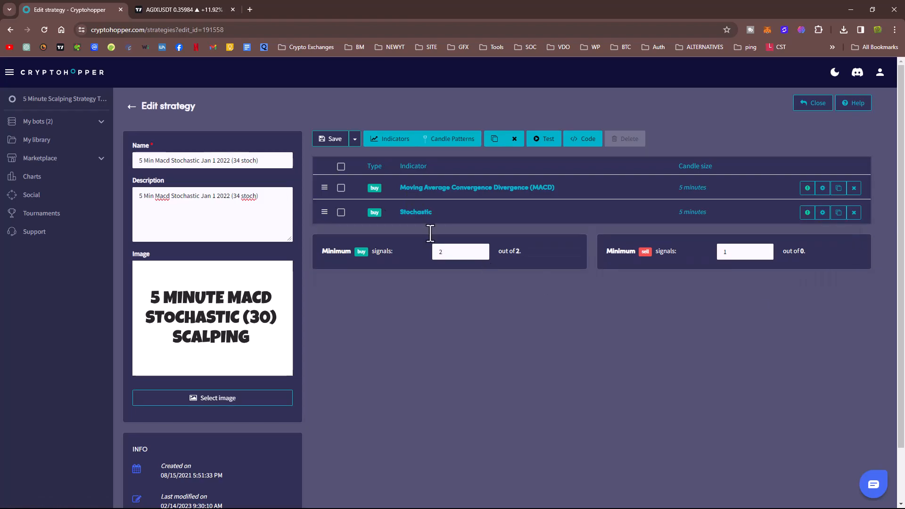
left_click(333, 141)
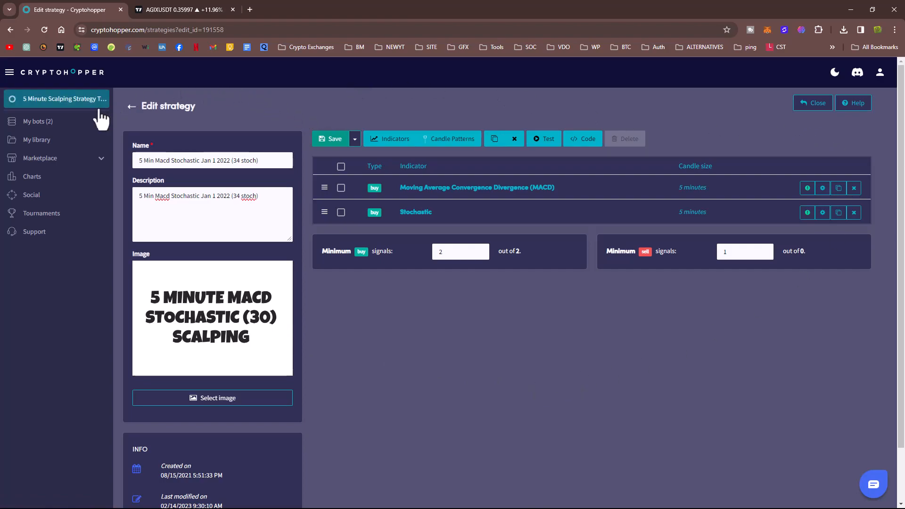
- Open the 5 Minute Scalping Strategy Test YT Paper bot's dashboard and look over its positions, stats and bot status
left_click(47, 126)
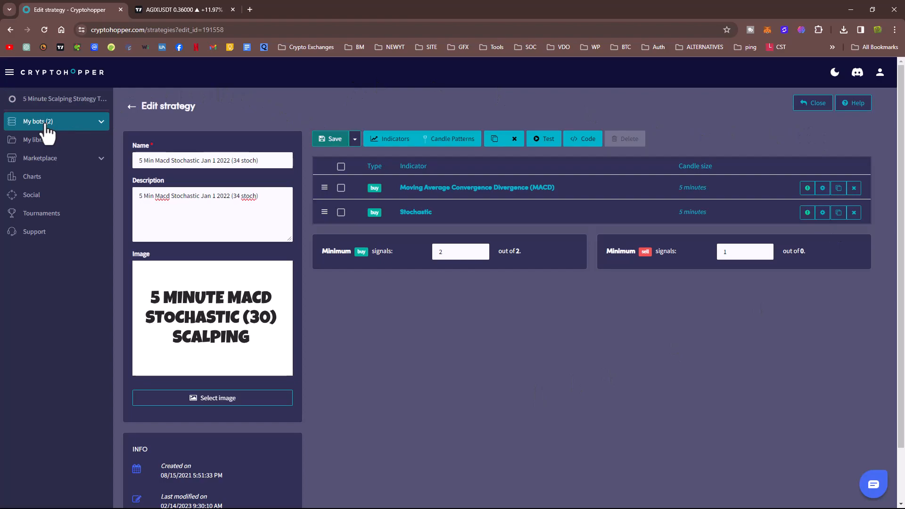
left_click(66, 159)
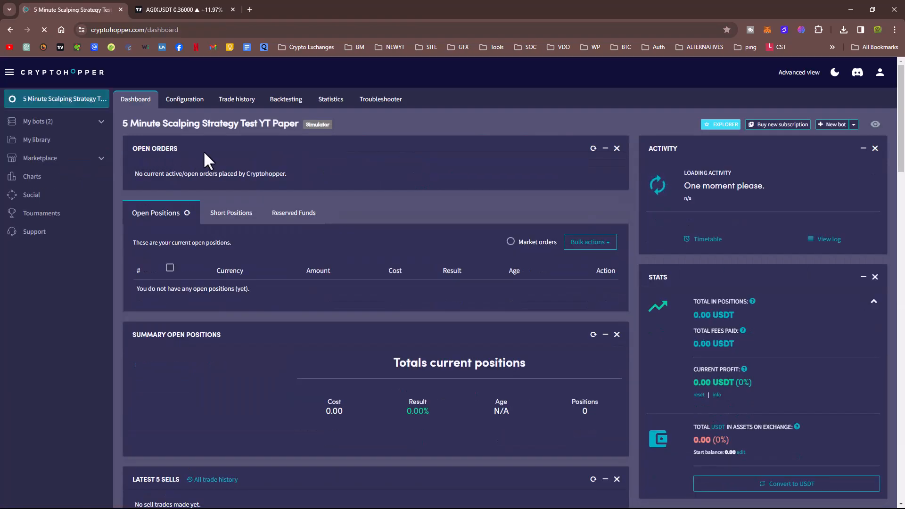
scroll(722, 377, "down", 8)
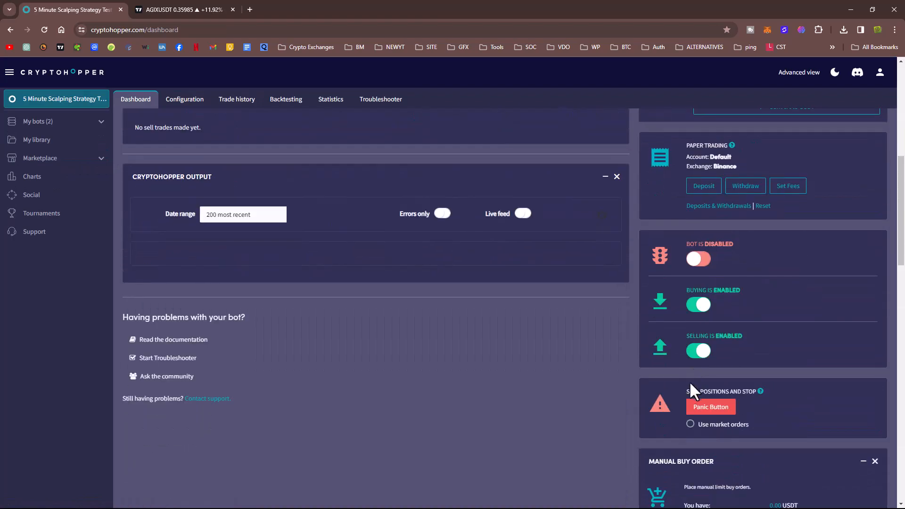
scroll(542, 367, "up", 6)
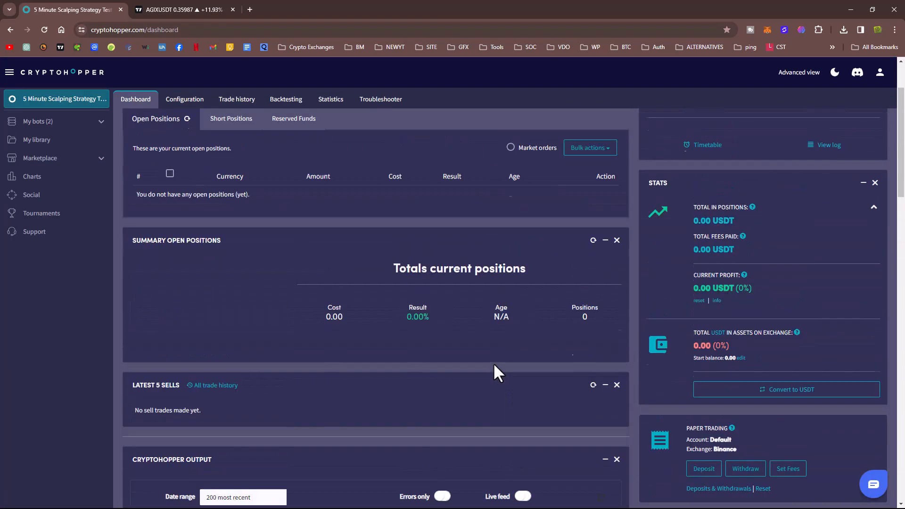
scroll(495, 372, "up", 2)
scroll(542, 391, "down", 10)
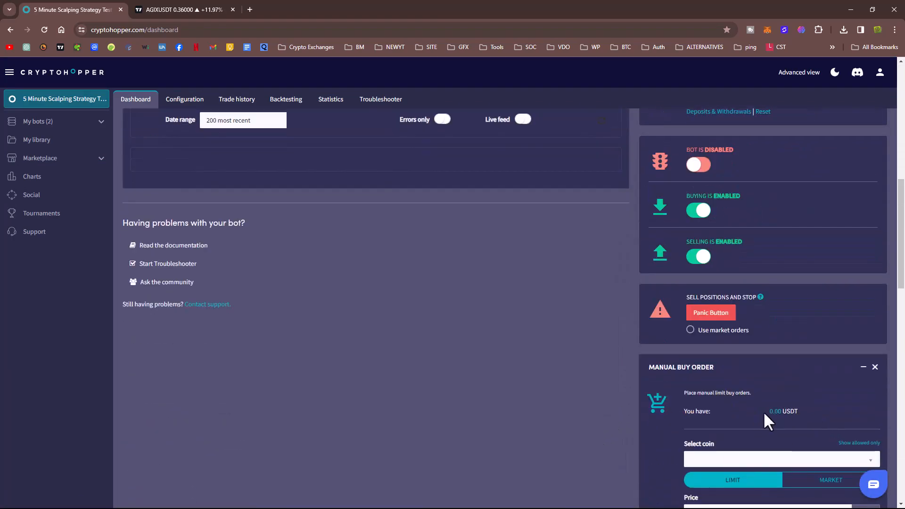
scroll(412, 435, "up", 10)
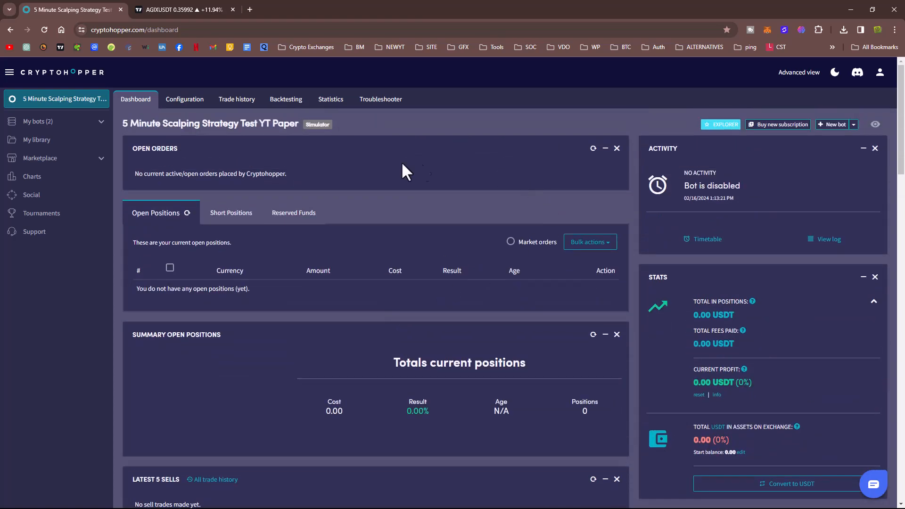
- Review the bot configuration's coins and amounts, the selected strategy and the available strategy choices
left_click(187, 102)
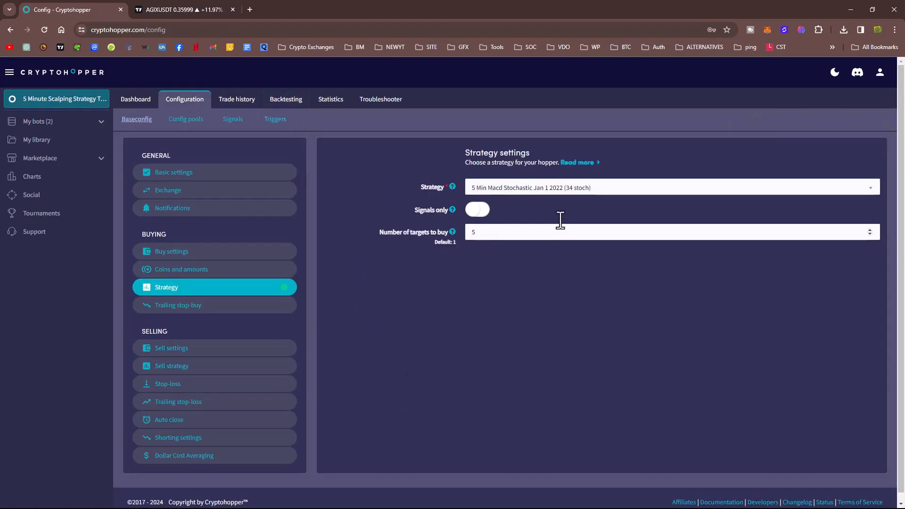
left_click(221, 270)
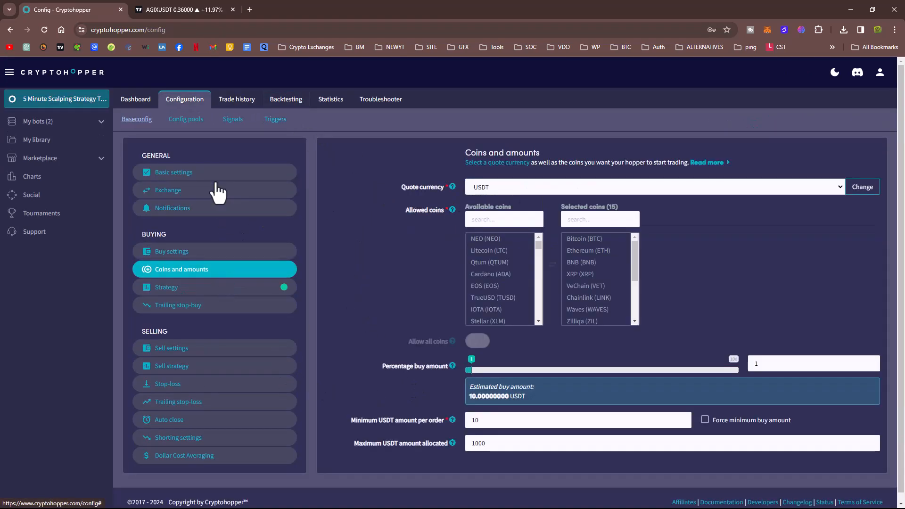
left_click(211, 289)
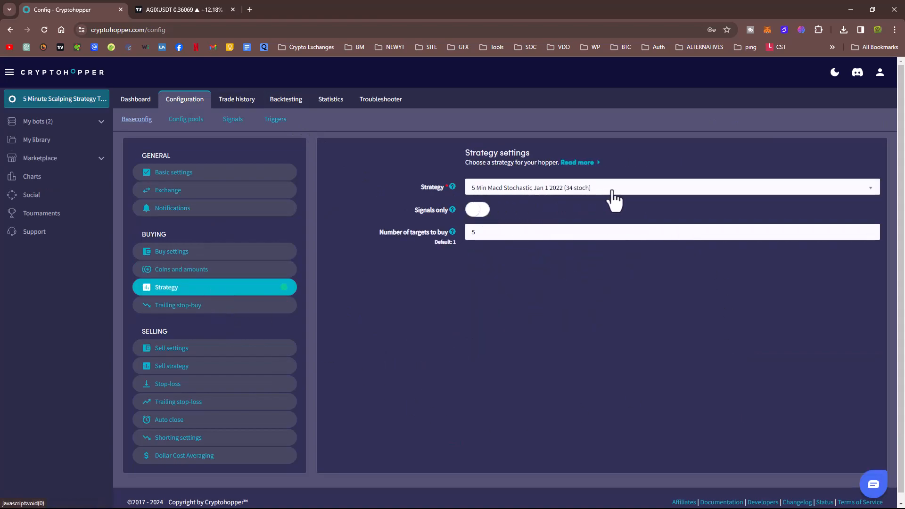
left_click(571, 188)
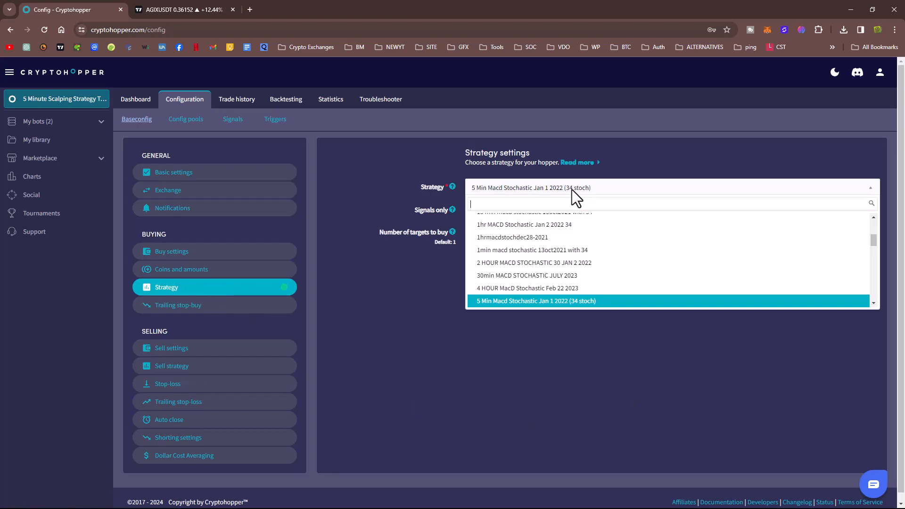
left_click(572, 189)
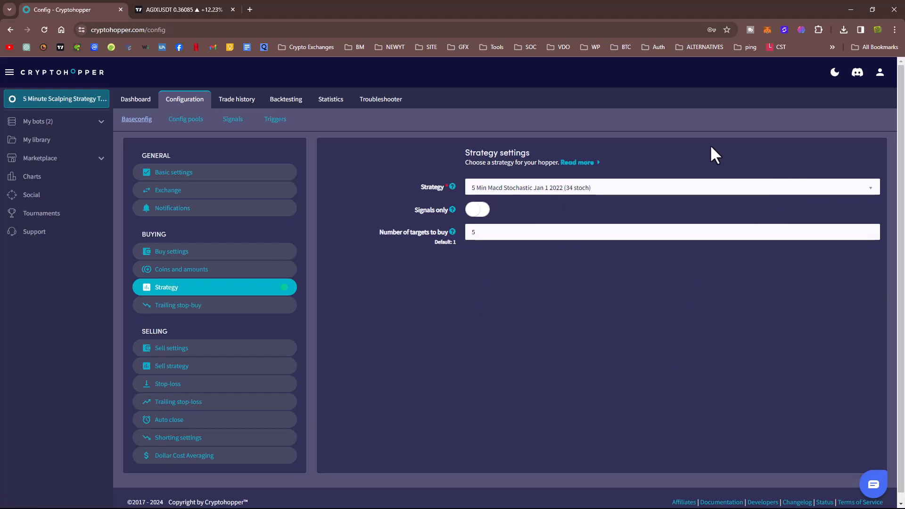
- Save the bot configuration with the strategy 5 Min Macd Stochastic Jan 1 2022 (34 stoch)
key("ctrl+minus")
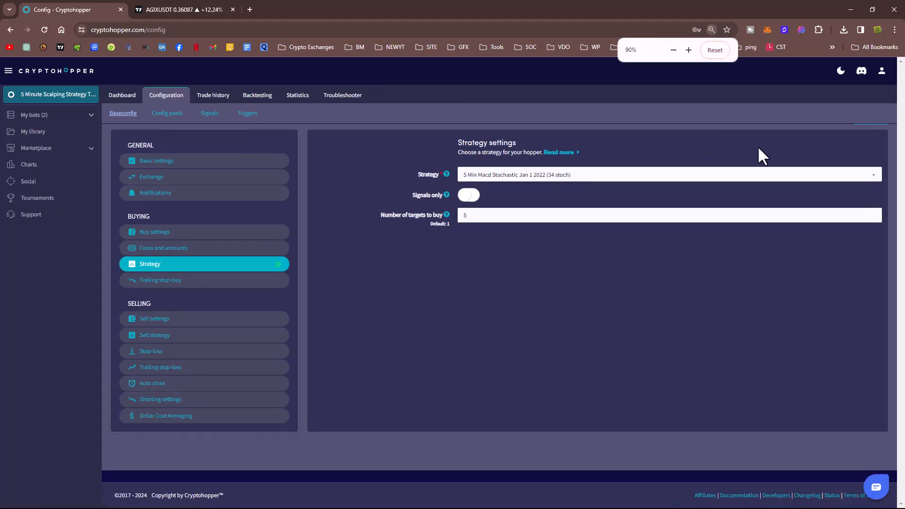
key("ctrl+minus")
key("ctrl+minus")
key("ctrl+minus")
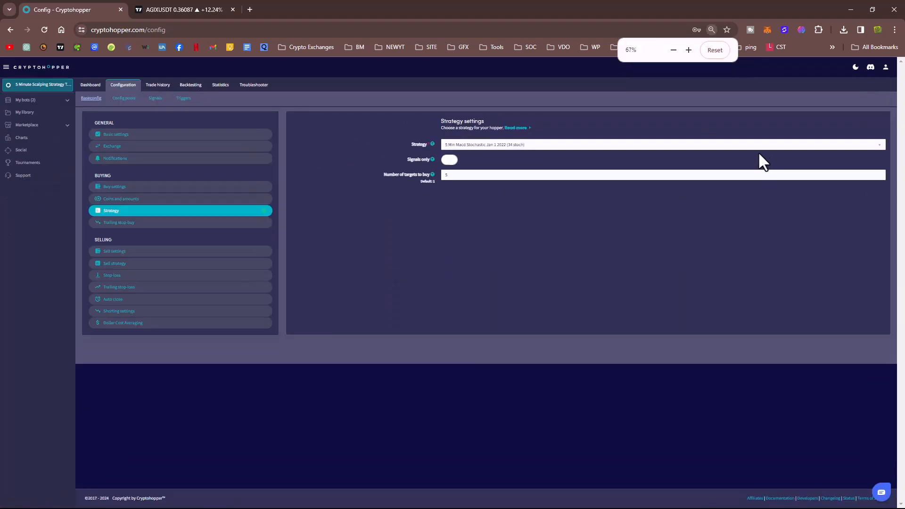
key("ctrl+plus")
key("ctrl+plus")
key("ctrl+plus")
key("ctrl+plus")
key("ctrl+plus")
key("ctrl+plus")
key("ctrl+plus")
key("ctrl+plus")
key("ctrl+plus")
key("ctrl+plus")
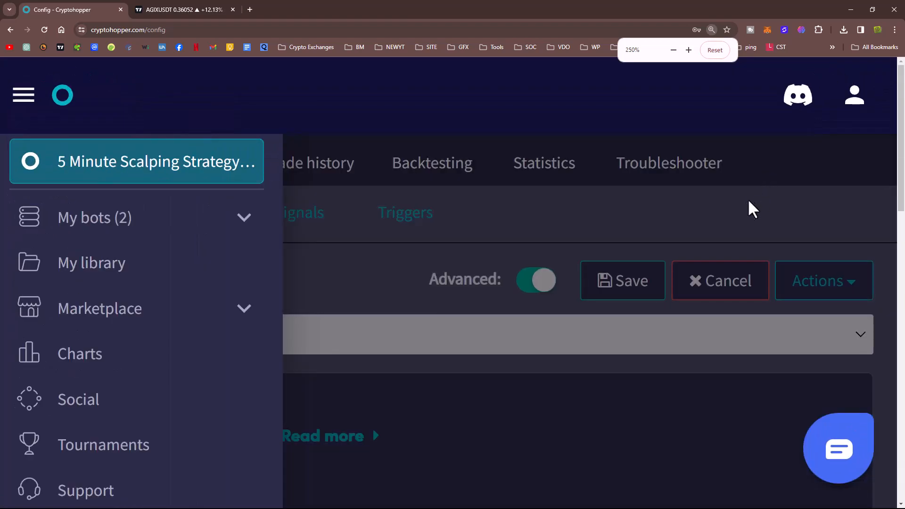
left_click(625, 218)
left_click(613, 290)
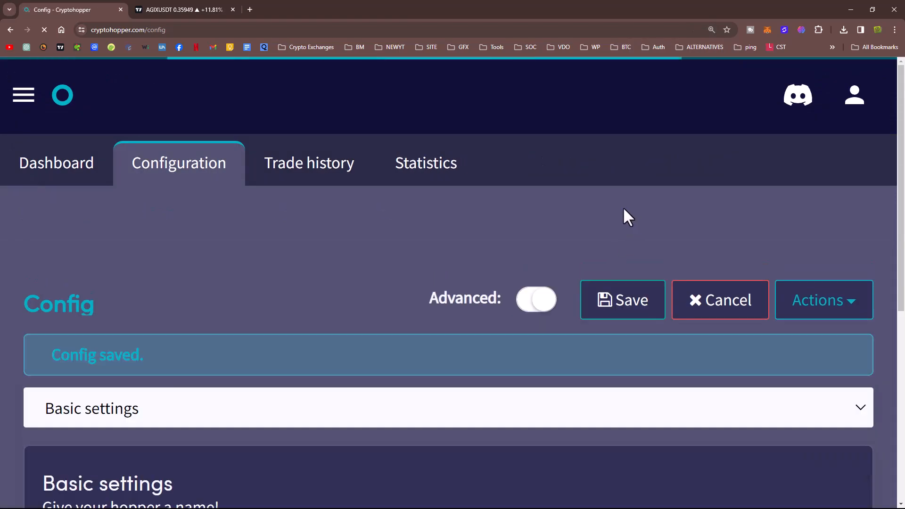
key("ctrl+minus")
key("ctrl+minus")
key("ctrl+minus")
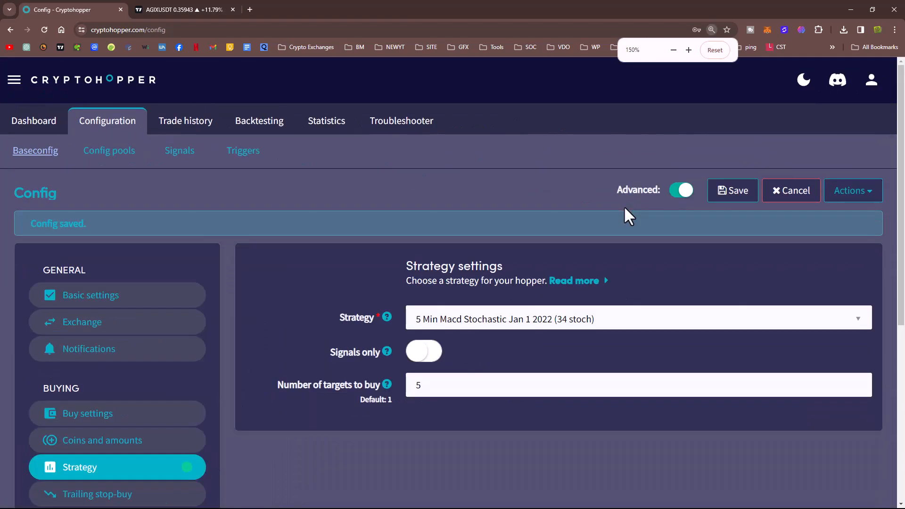
key("ctrl+minus")
key("ctrl+minus")
key("ctrl+minus")
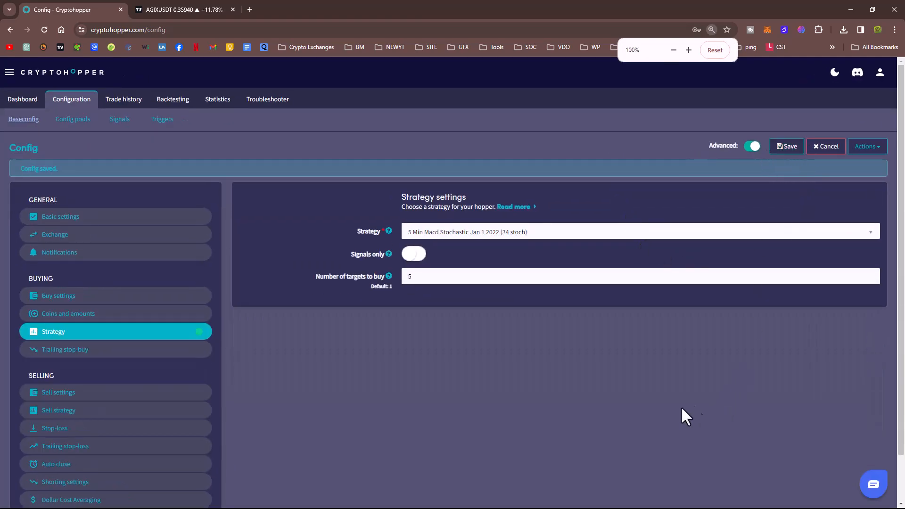
left_click(9, 72)
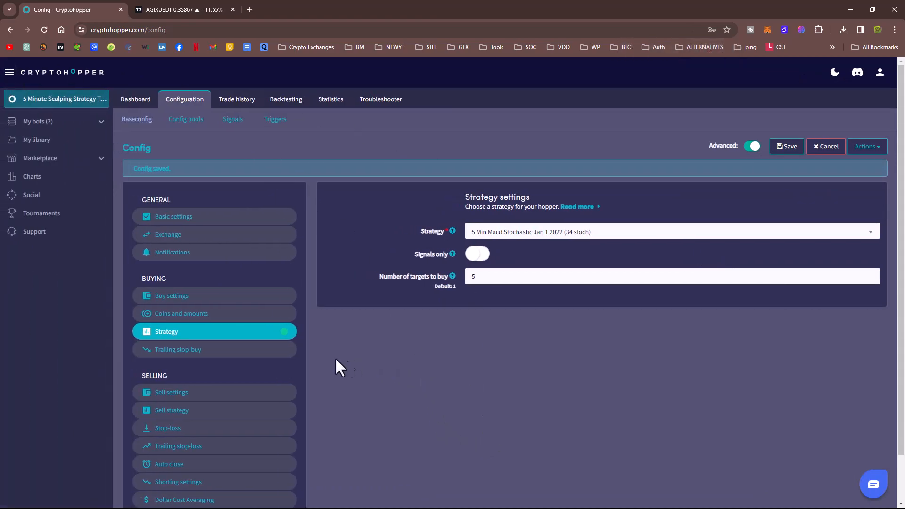
- Enable trailing stop-buy with a percentage of 0.25 and save the configuration
left_click(202, 358)
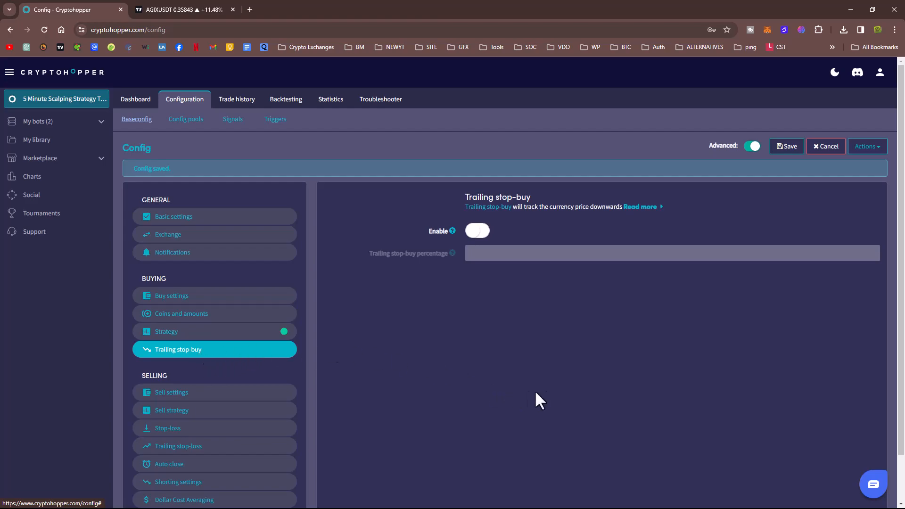
left_click(472, 234)
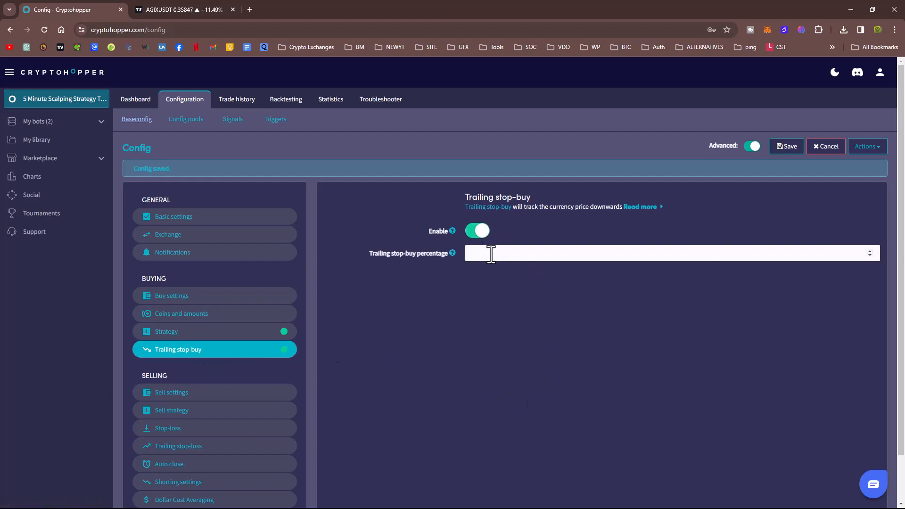
left_click(491, 254)
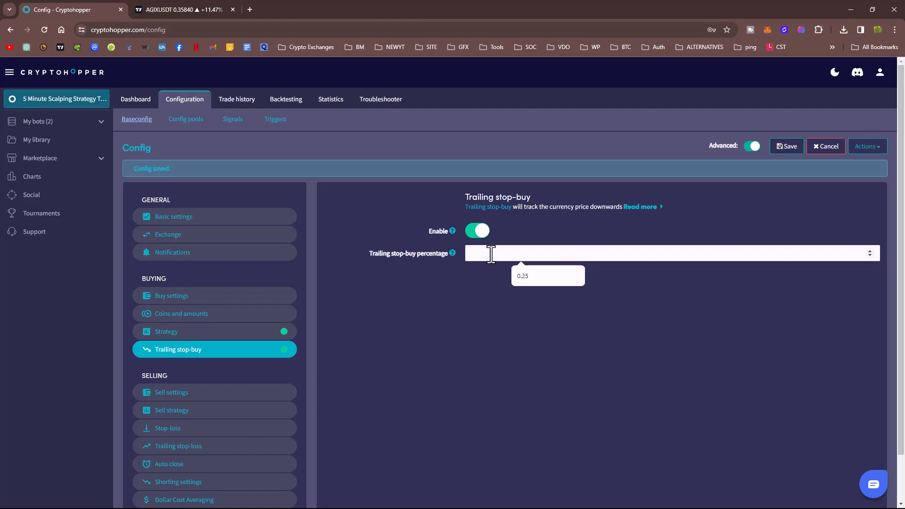
left_click(527, 276)
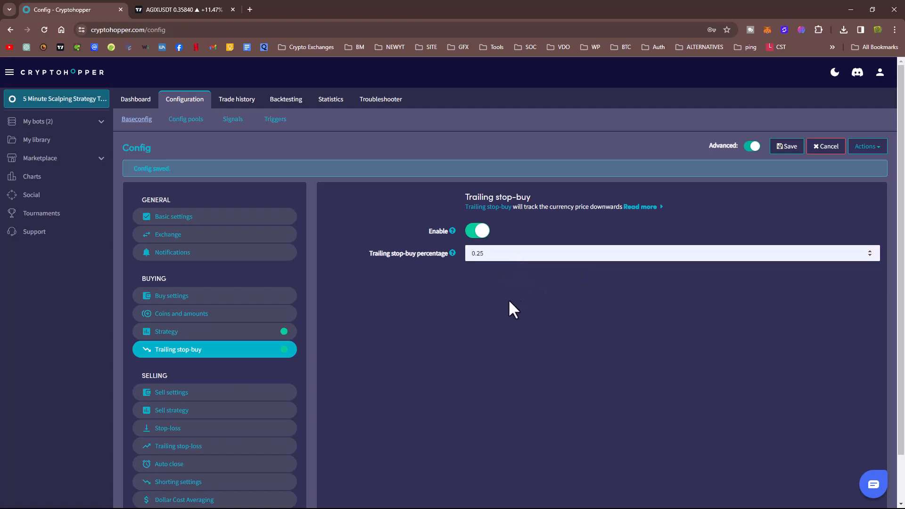
left_click(787, 147)
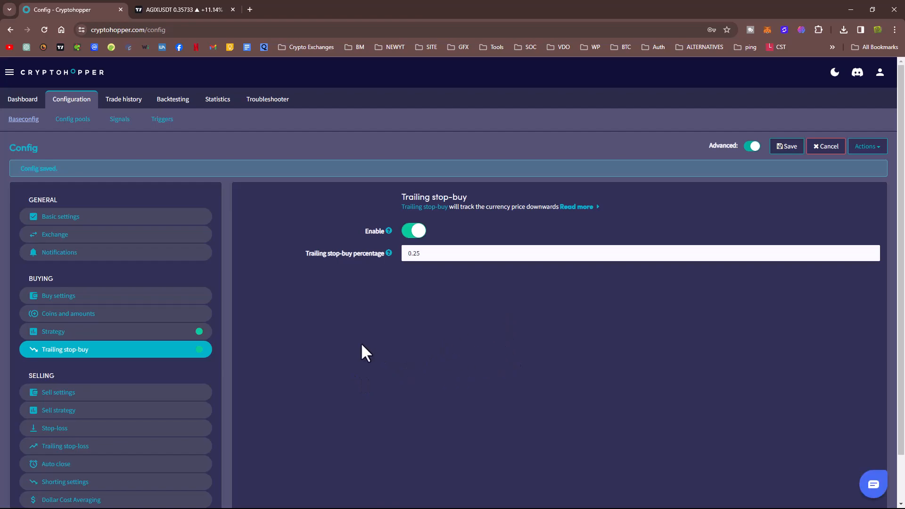
- Disable trailing stop-buy and save the configuration
scroll(348, 340, "down", 1)
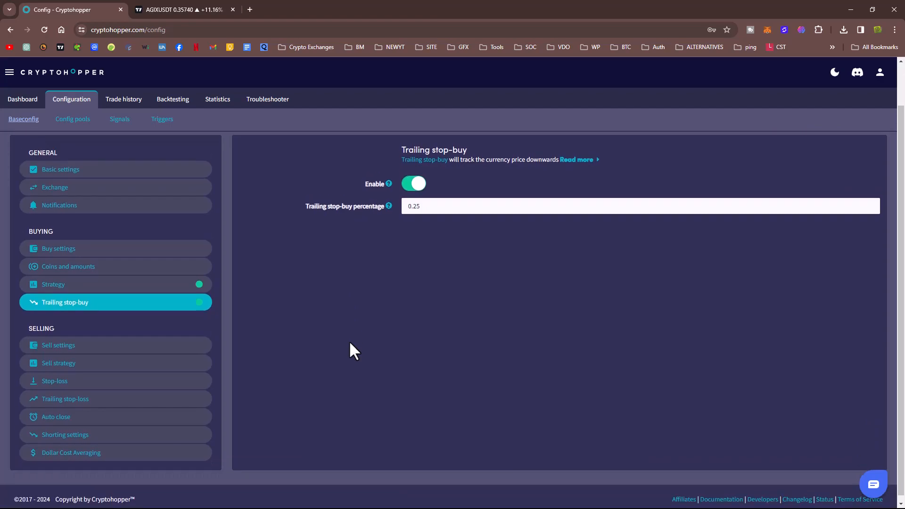
scroll(349, 341, "up", 1)
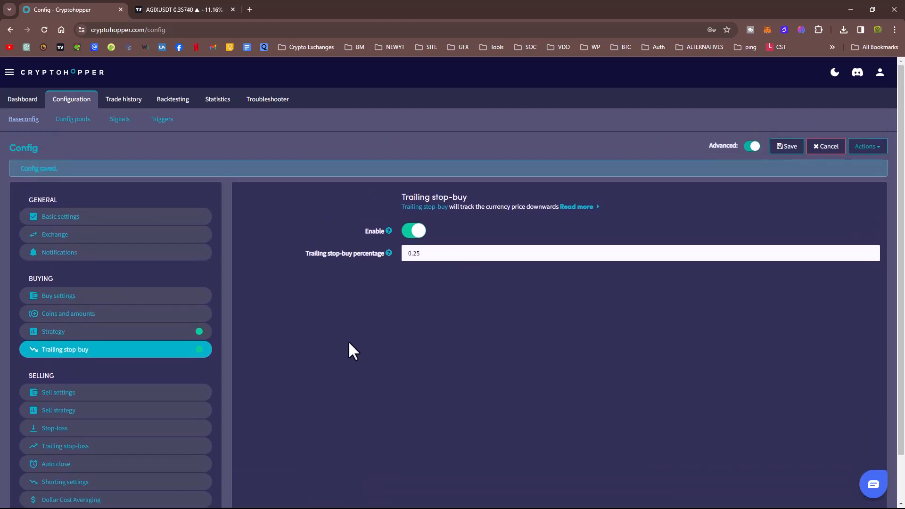
left_click(415, 231)
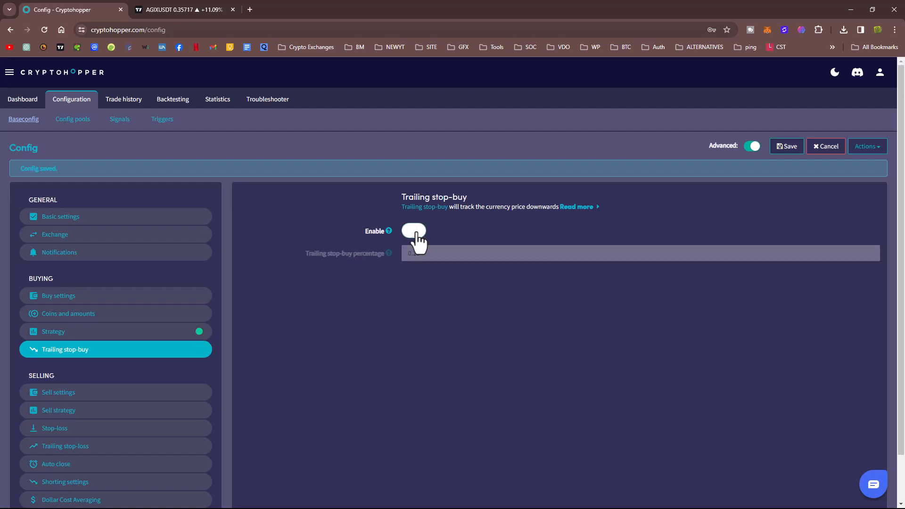
left_click(785, 149)
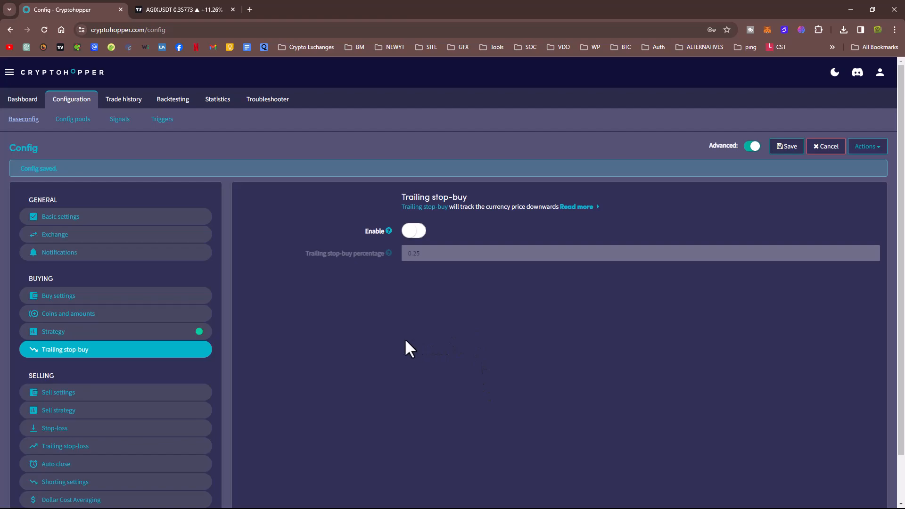
- In the sell settings, set take profit to 10, percentage ask to 0.1 higher and max open time sell to 15
scroll(346, 352, "down", 1)
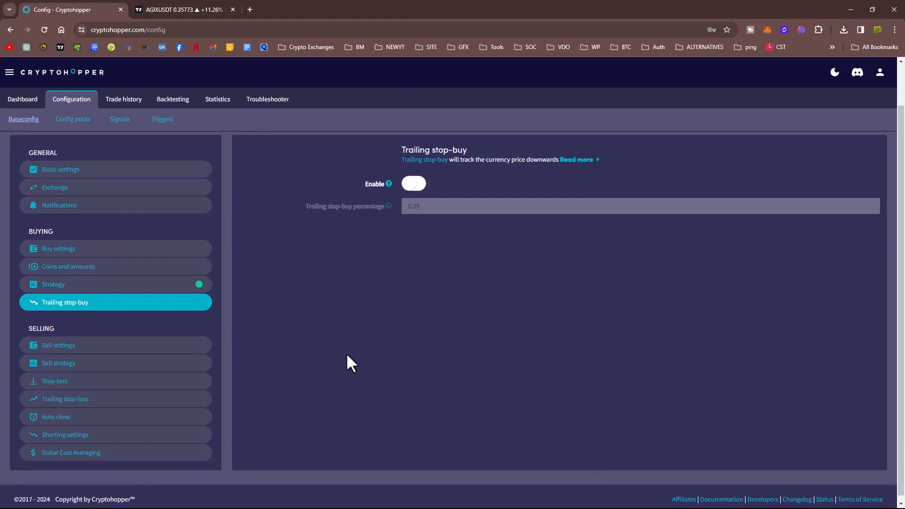
left_click(59, 346)
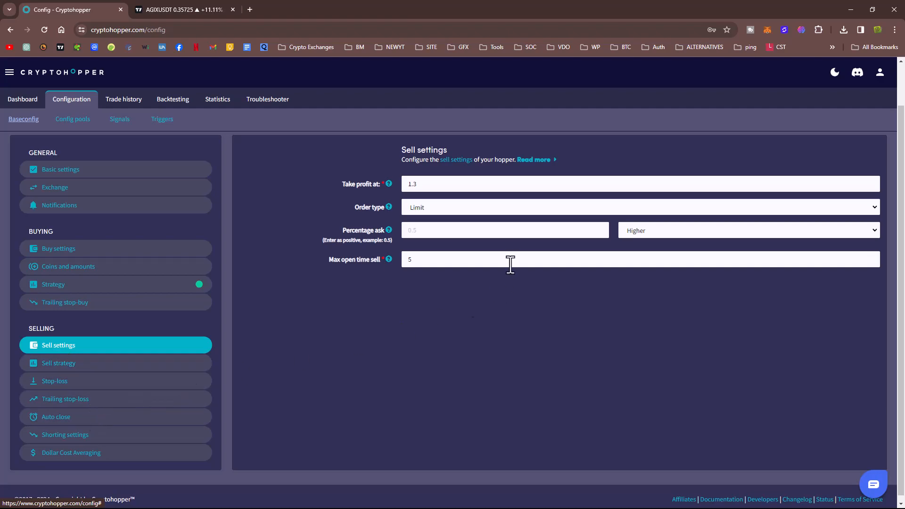
left_click_drag(428, 181, 387, 183)
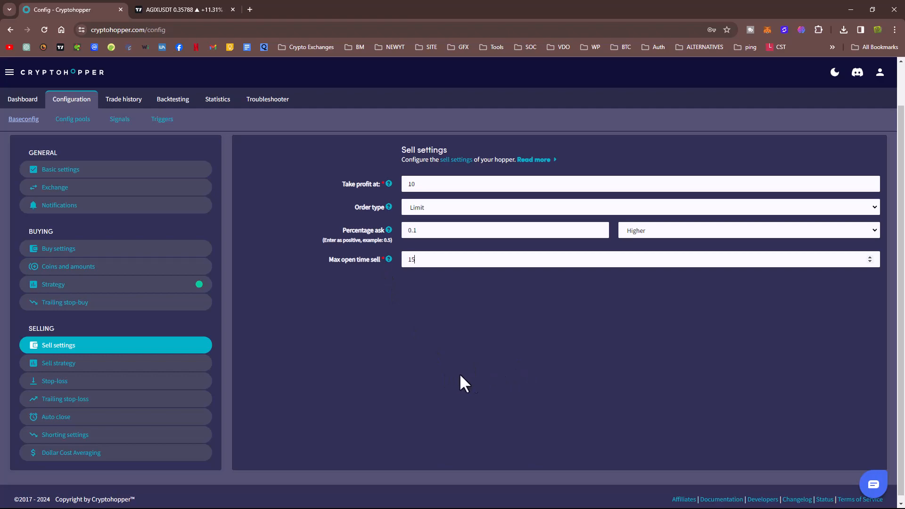
scroll(425, 367, "up", 1)
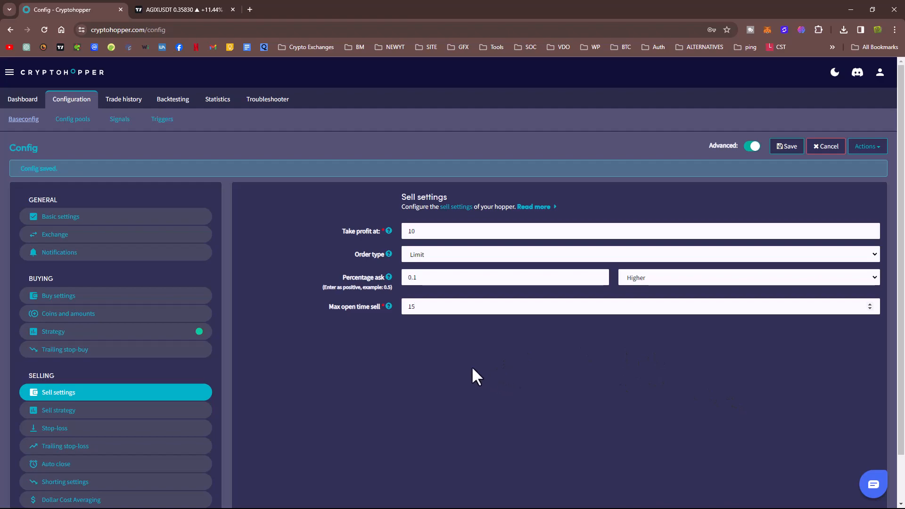
scroll(471, 366, "down", 1)
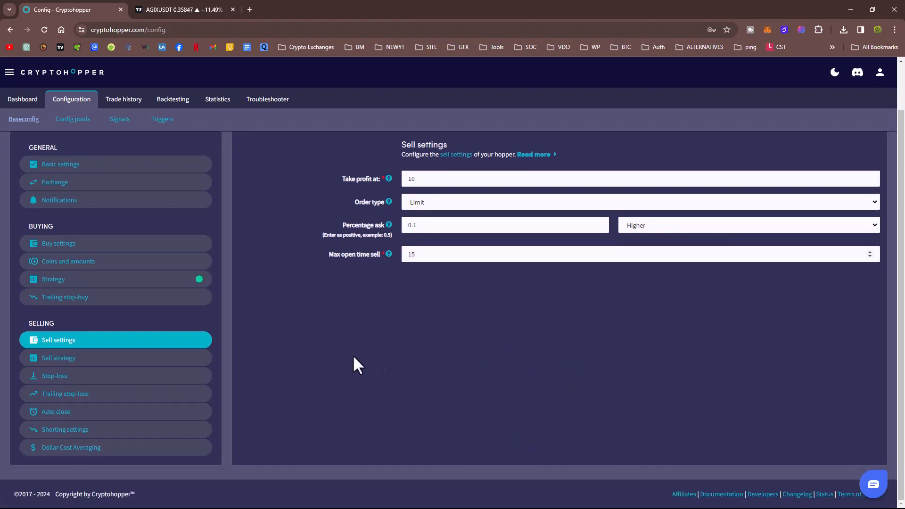
- Look over the sell strategy options, then switch stop-loss on and back off
left_click(109, 363)
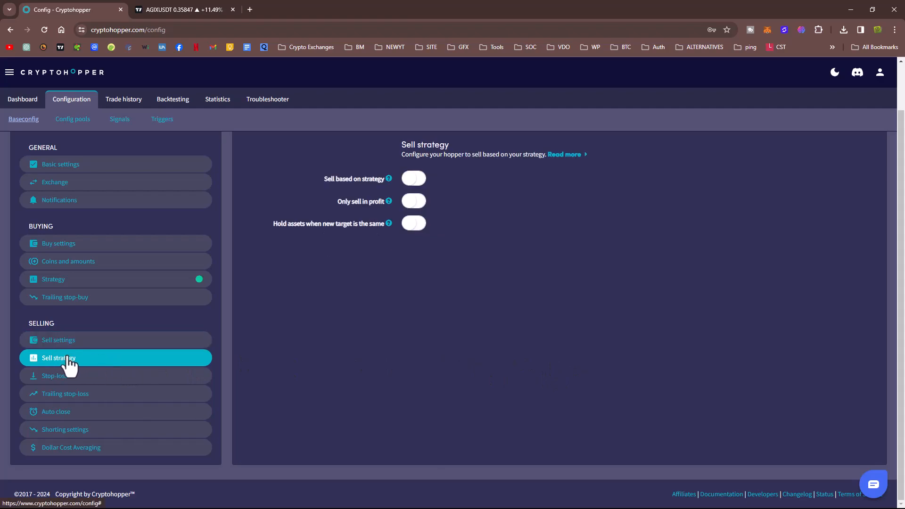
left_click(55, 378)
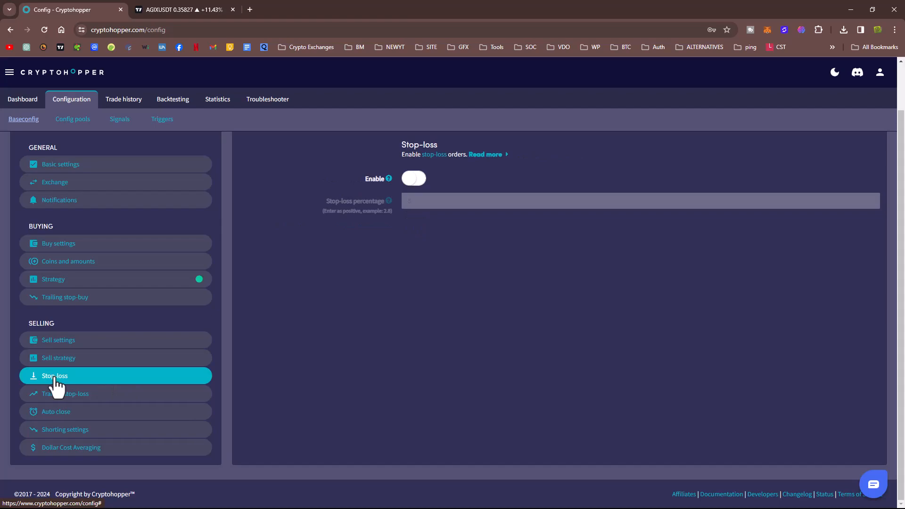
left_click(418, 181)
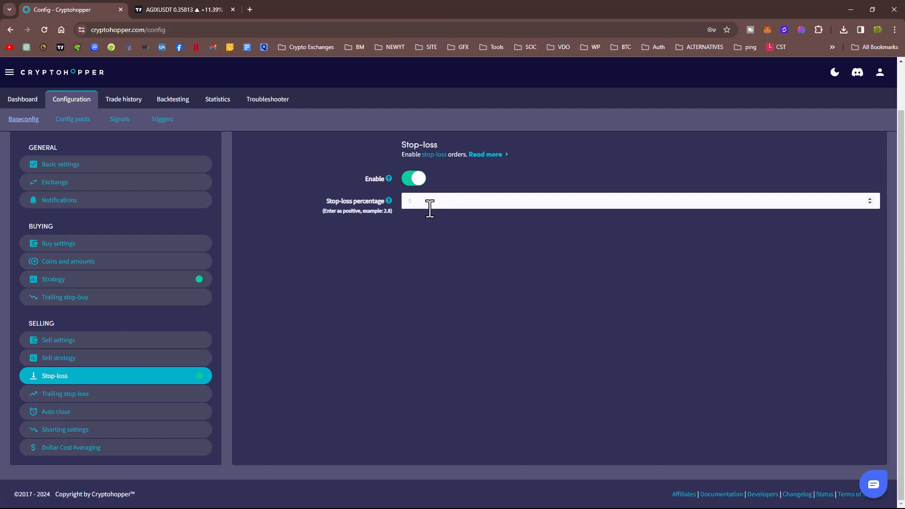
left_click(418, 181)
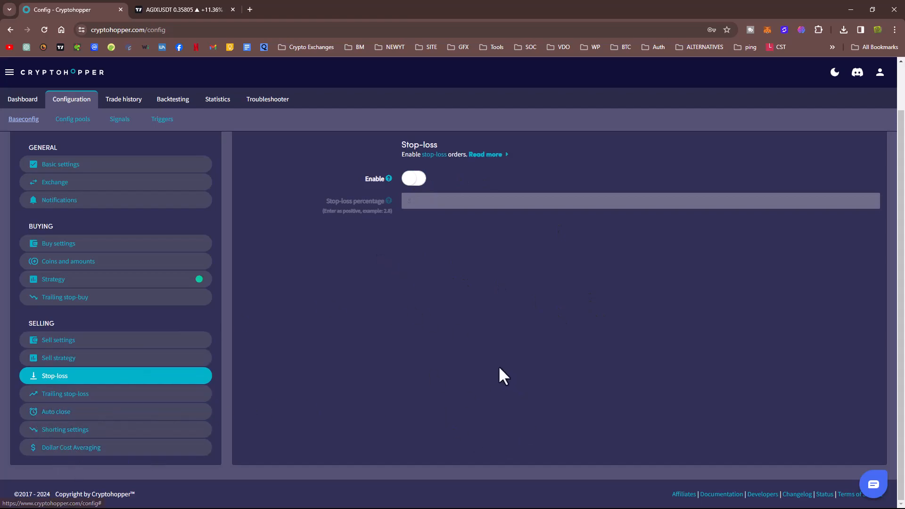
- Enable trailing stop-loss with a percentage of 0.5, armed at 2, and use trailing stop-loss only
left_click(78, 400)
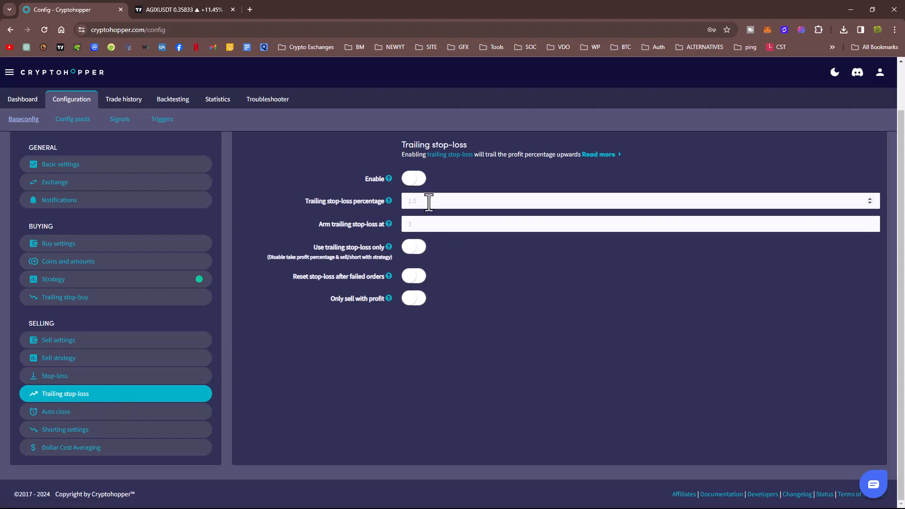
left_click(428, 225)
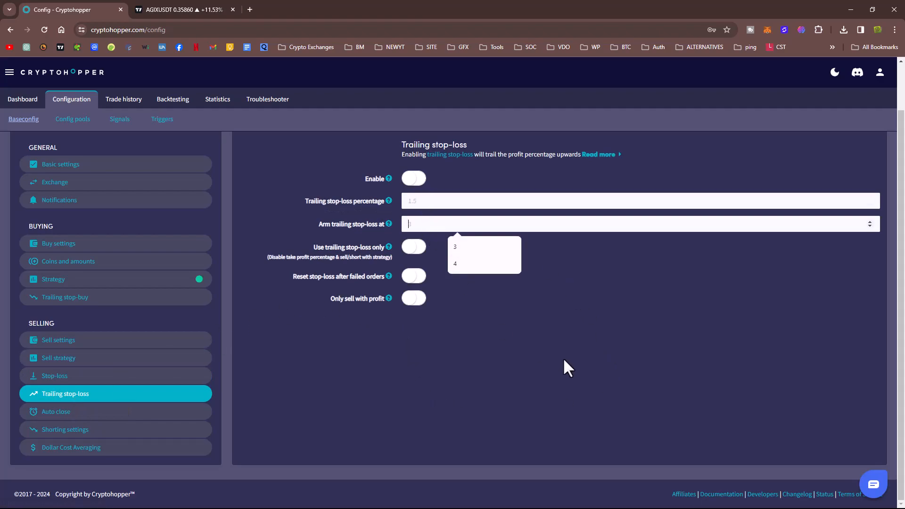
type("2")
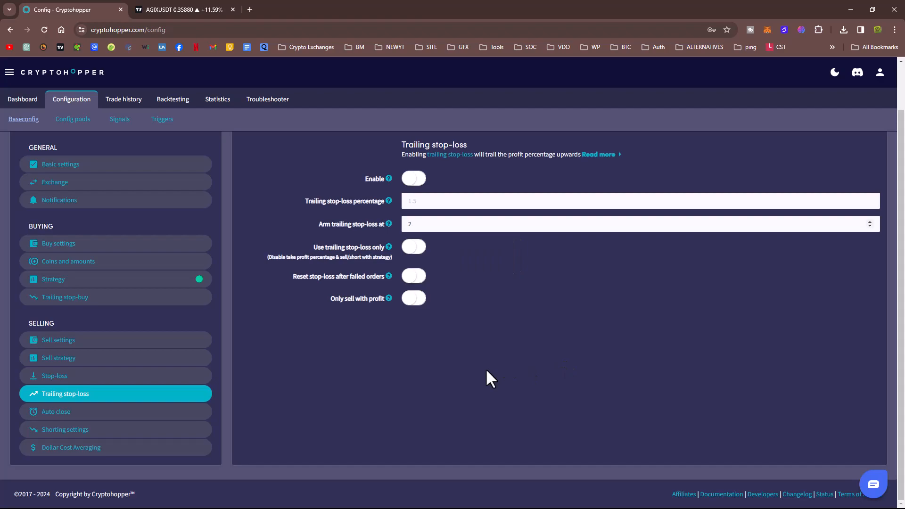
left_click(443, 200)
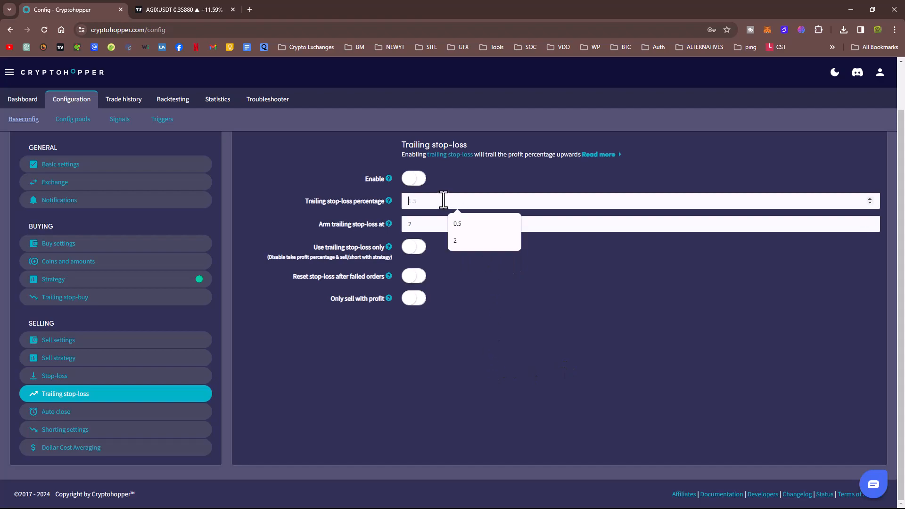
type("0.5")
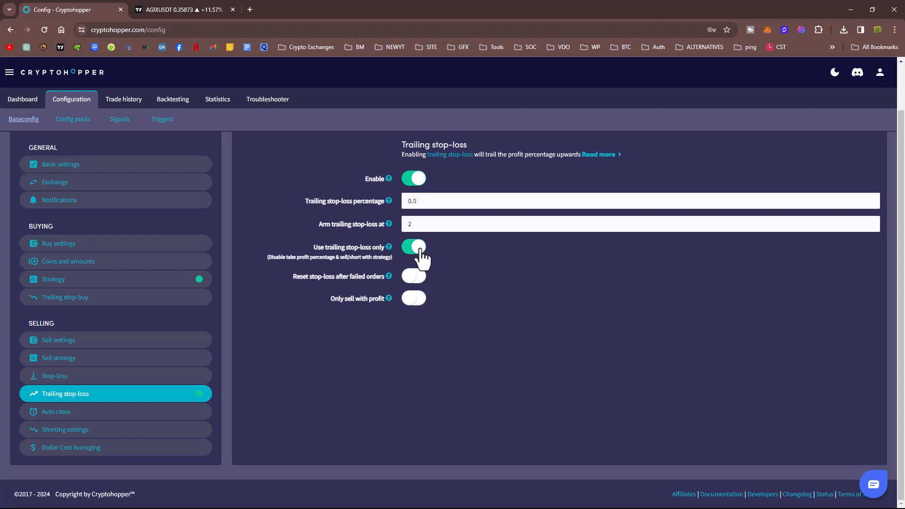
- Compare the take profit value in the sell settings with the trailing stop-loss percentage and arming value
left_click(76, 348)
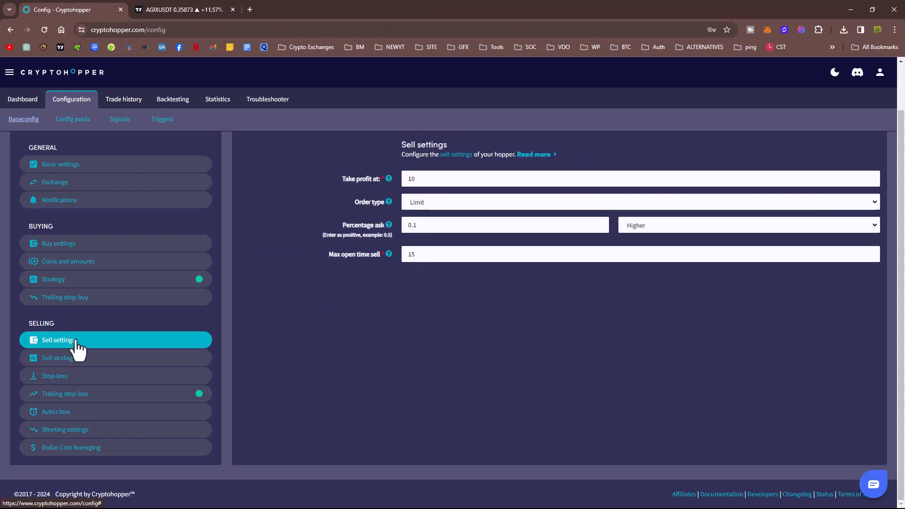
left_click(70, 397)
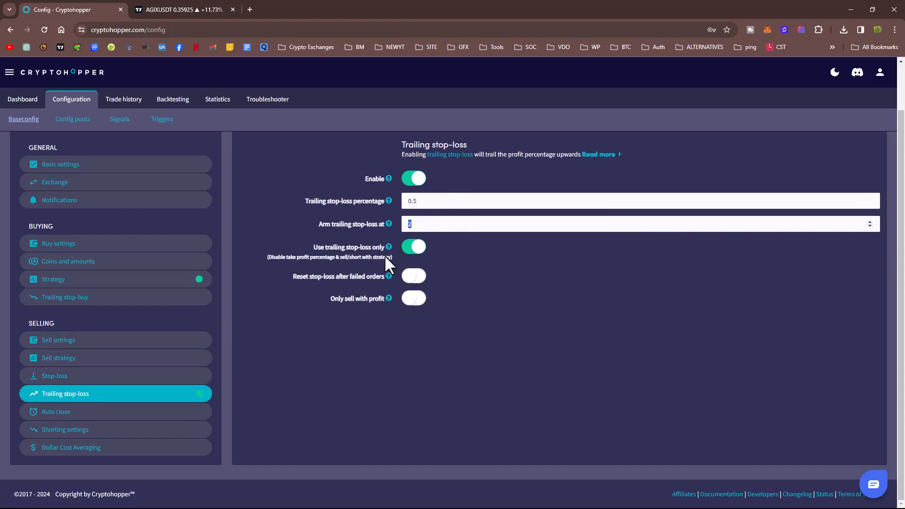
left_click(74, 342)
left_click_drag(425, 180, 408, 179)
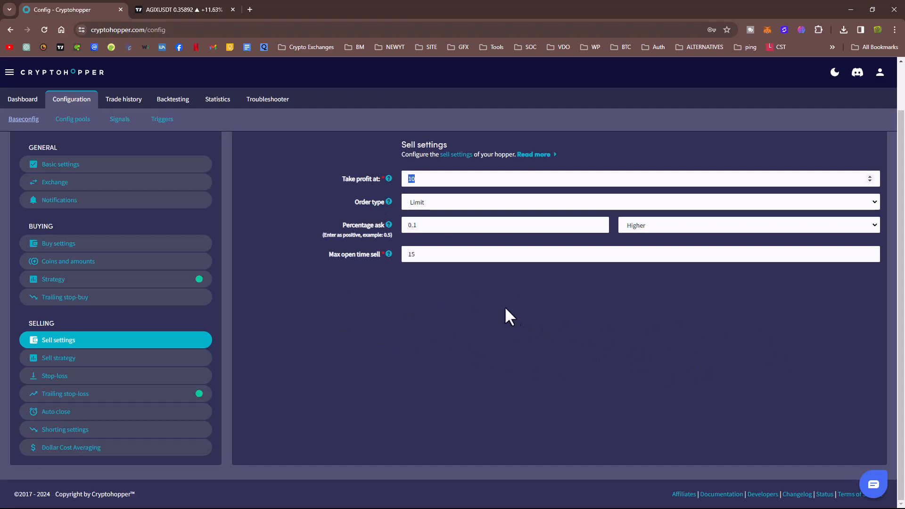
left_click(71, 396)
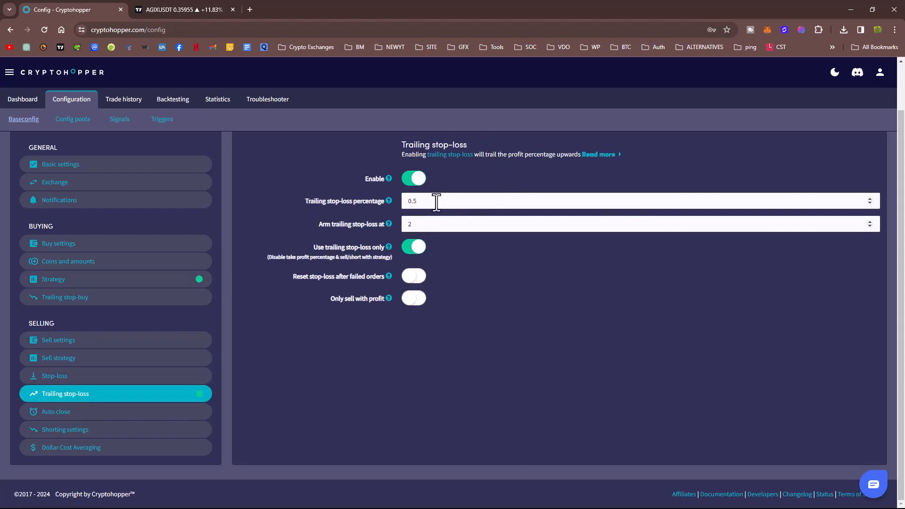
left_click_drag(434, 202, 381, 204)
- Enable resetting stop-loss after failed orders and only selling with profit for the trailing stop-loss, and save the configuration
left_click(406, 280)
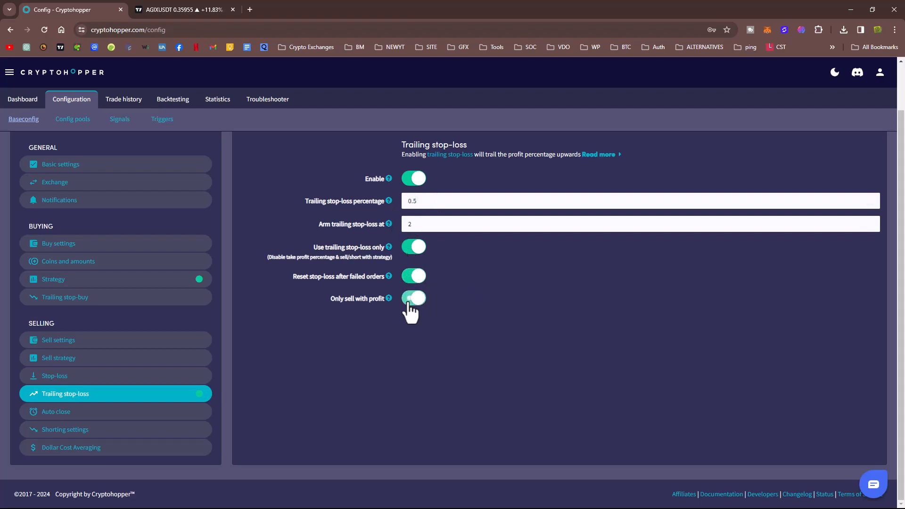
scroll(388, 362, "up", 2)
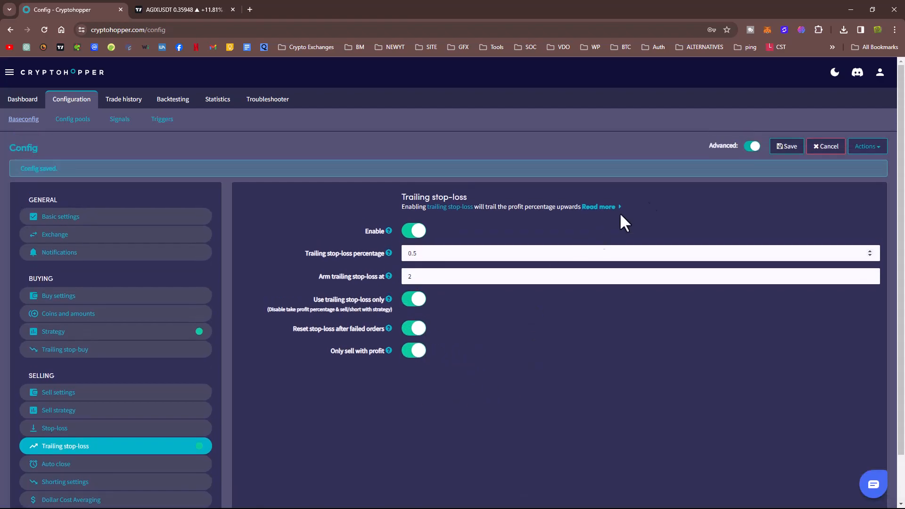
left_click(792, 148)
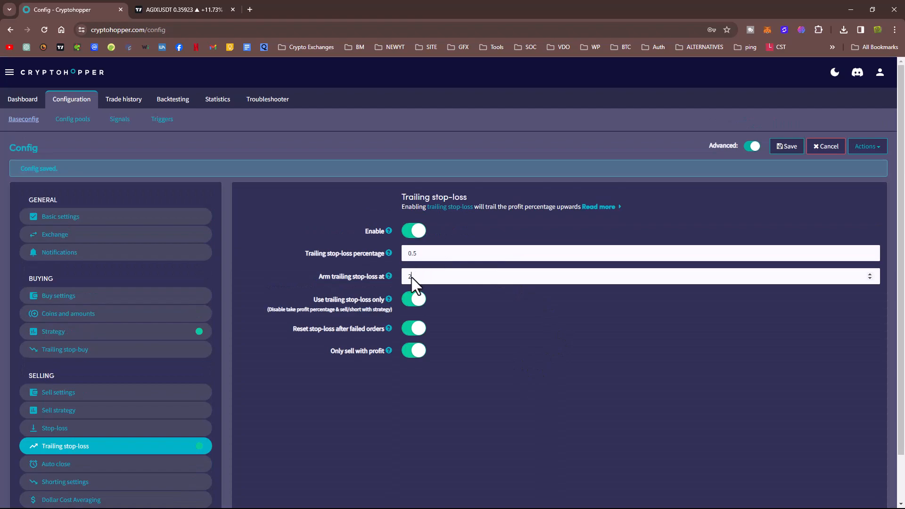
left_click(411, 253)
- Switch to TradingView and show the Binance BTCUSDT spot chart on the 5-minute timeframe
left_click(190, 9)
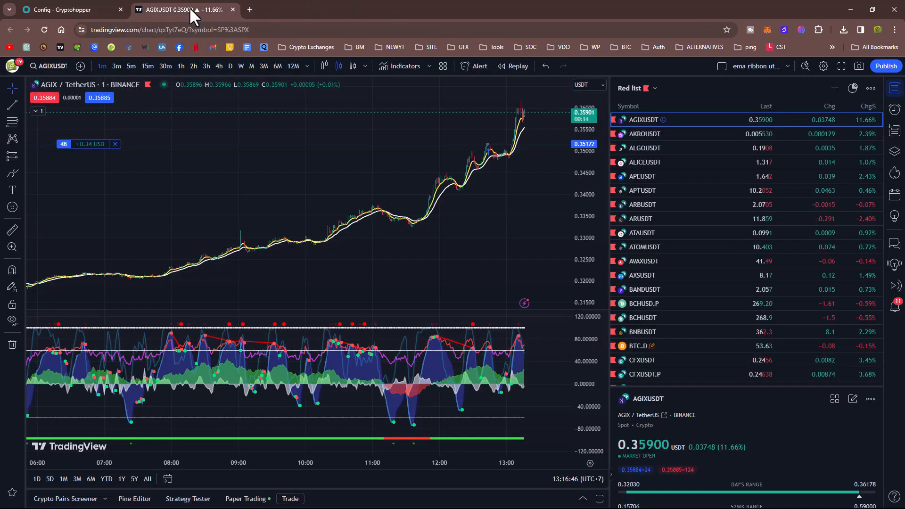
left_click(146, 70)
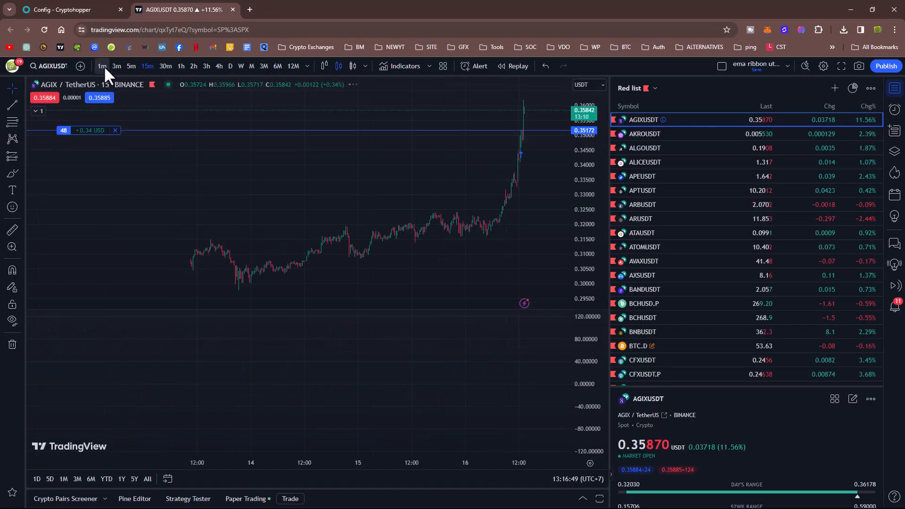
left_click(132, 66)
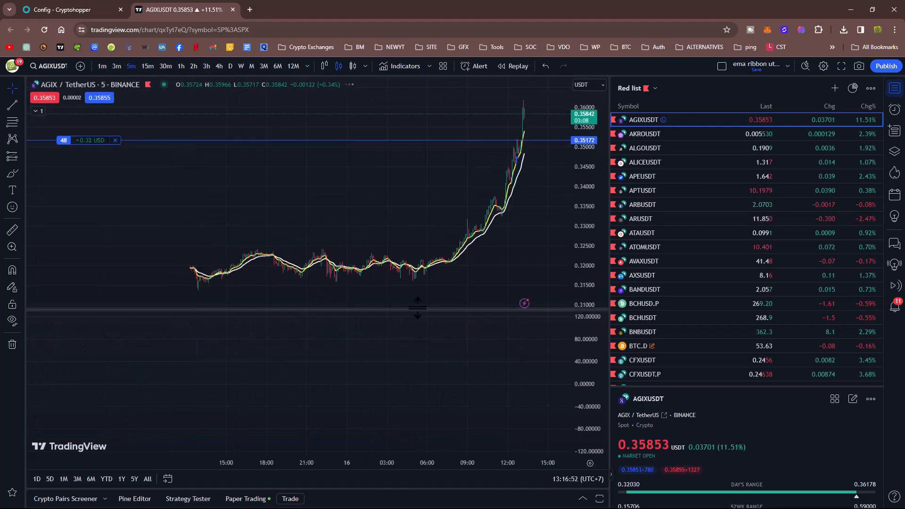
type("B")
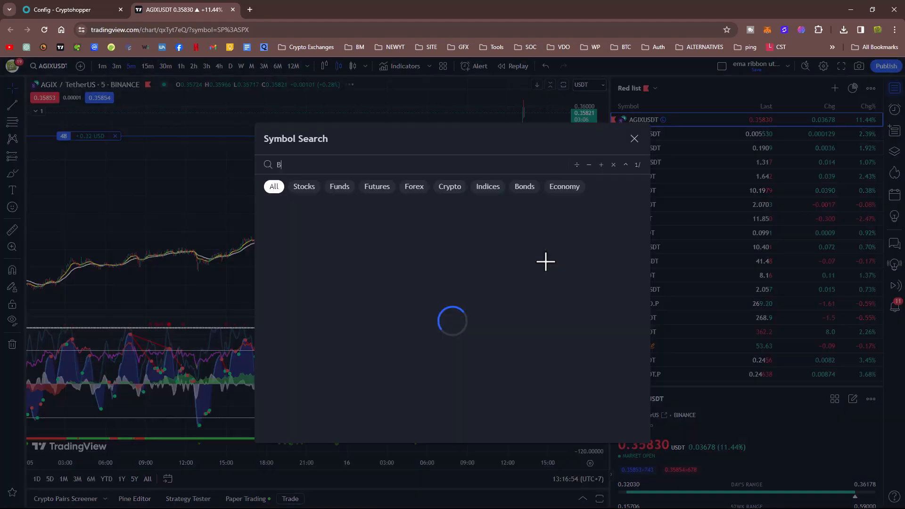
type("TCUSDT")
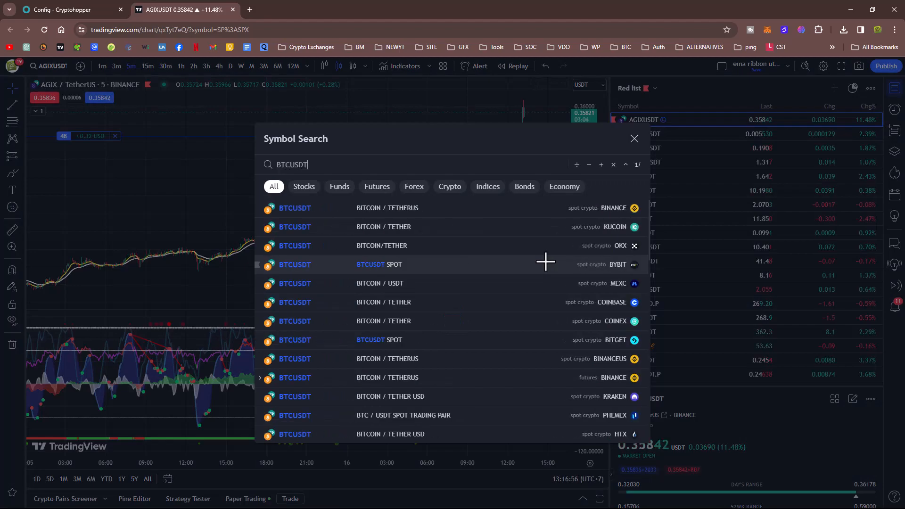
left_click(430, 206)
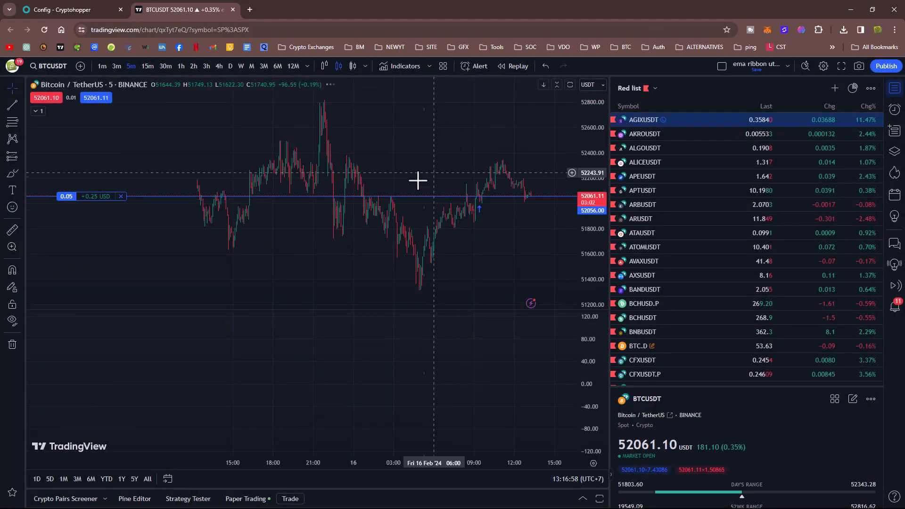
- Hide the moving average ribbon indicator and maximize the price chart pane
left_click(37, 111)
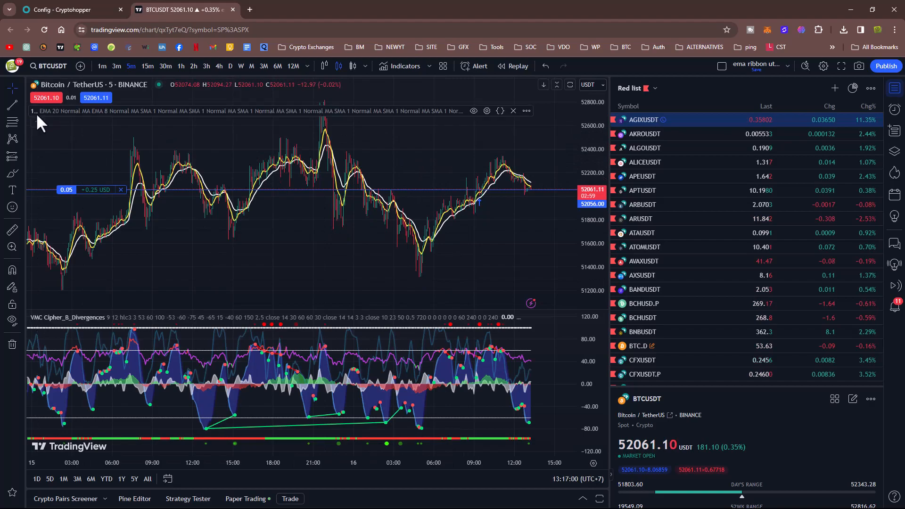
left_click(474, 110)
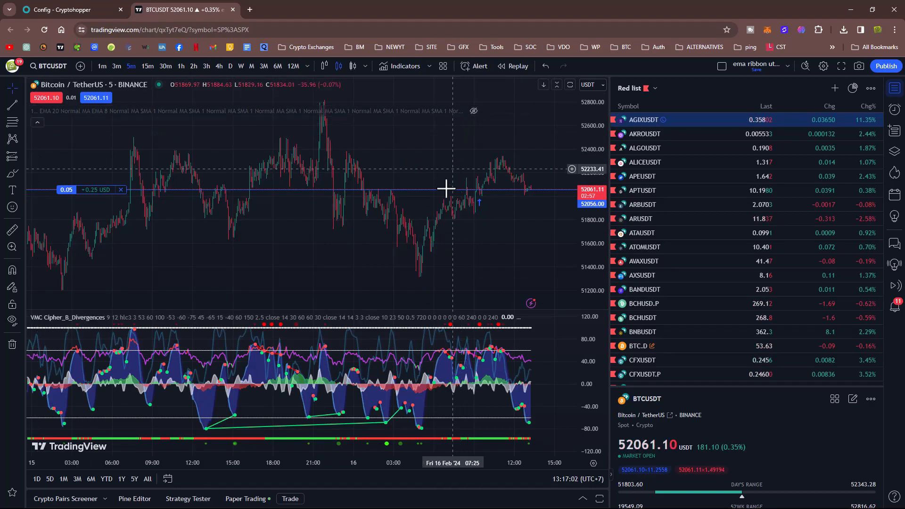
double_click(511, 240)
scroll(493, 327, "up", 3)
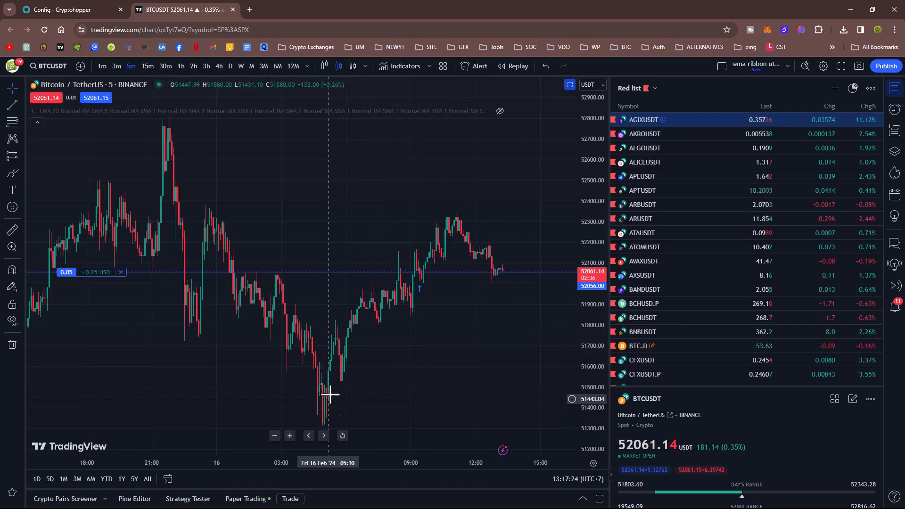
- Measure the BTCUSDT price rise from the 16 Feb 05:00 low, checking it against the trailing stop-loss values in Cryptohopper, and clear the measurement
left_click(15, 233)
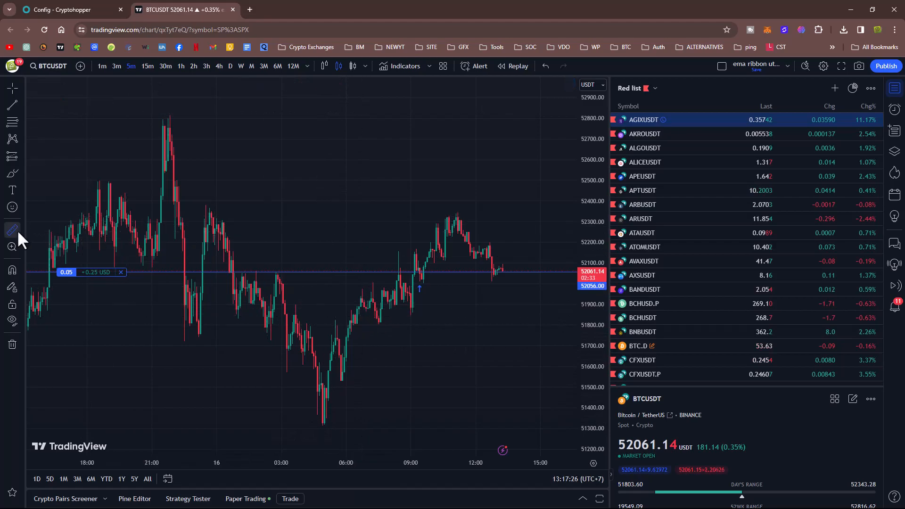
left_click(323, 423)
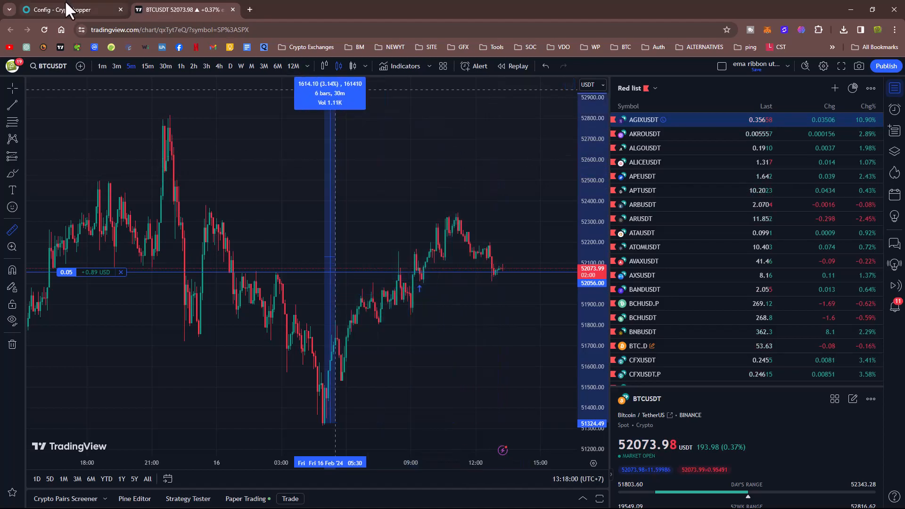
left_click(66, 8)
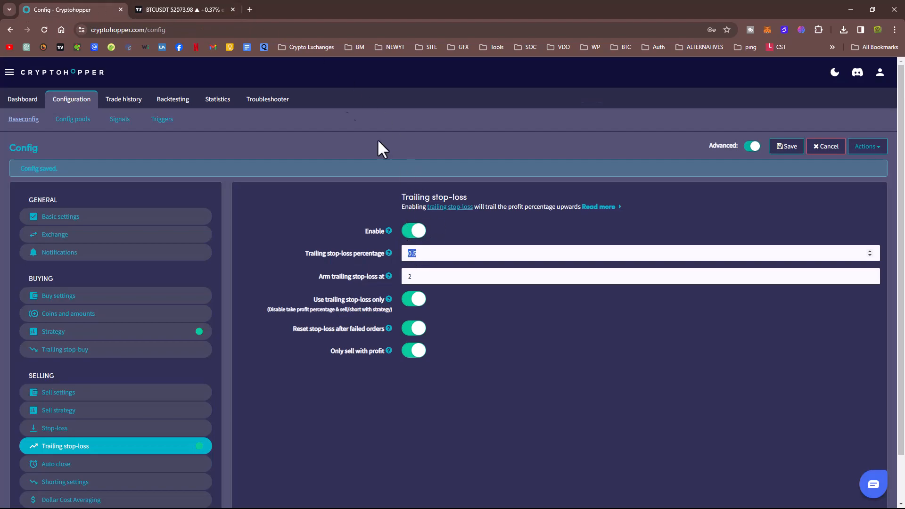
left_click(165, 8)
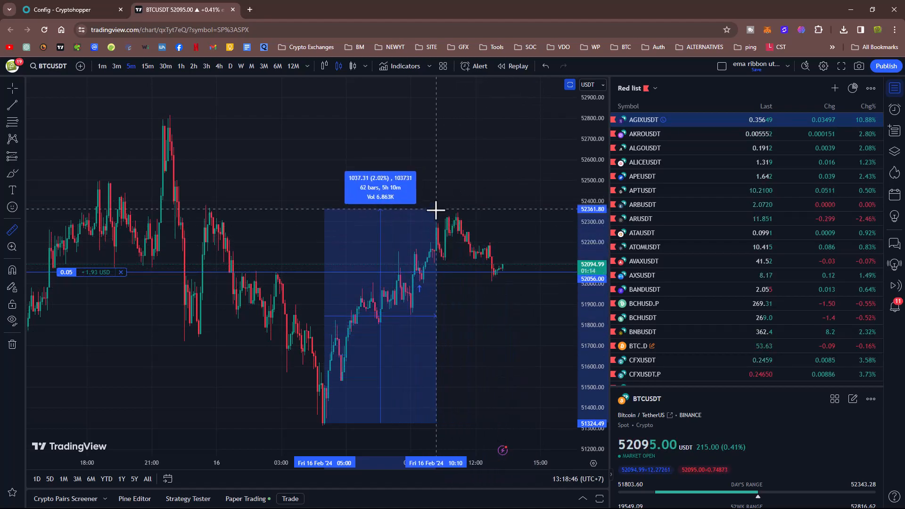
left_click(495, 262)
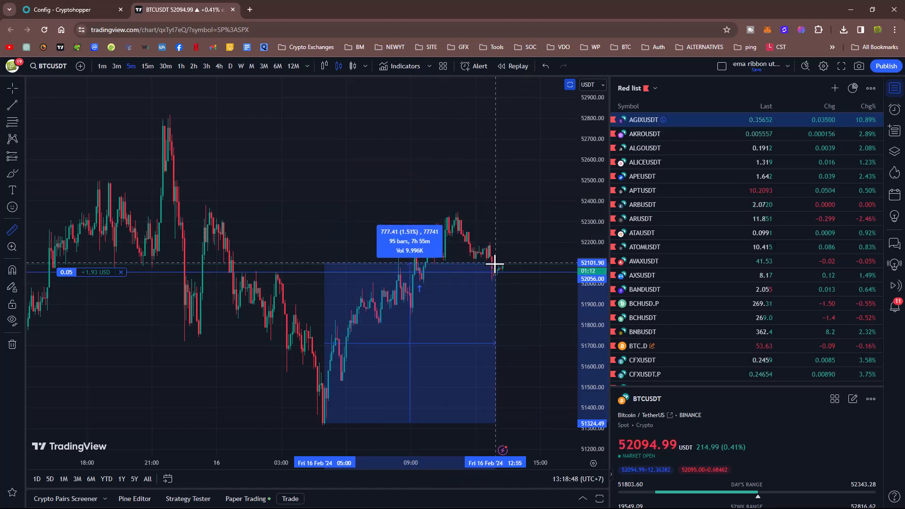
left_click(308, 240)
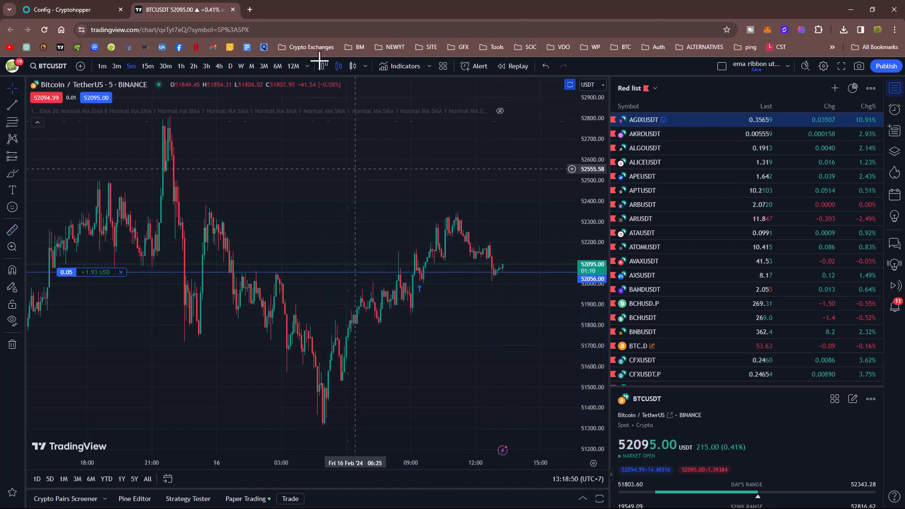
- Switch back to Cryptohopper and save the hopper configuration
left_click(63, 10)
left_click(785, 147)
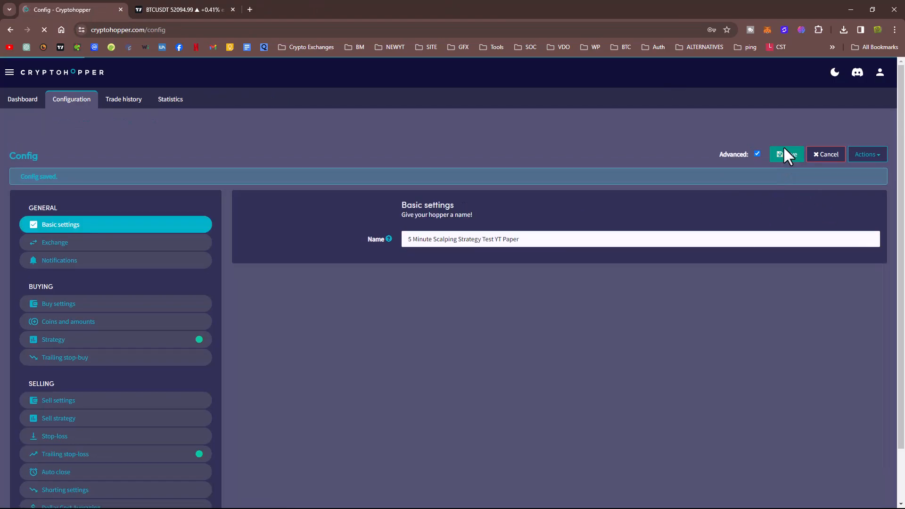
- Enable Dollar Cost Averaging with order type Market, DCA after 4 hours and max retries of 2
scroll(301, 358, "down", 1)
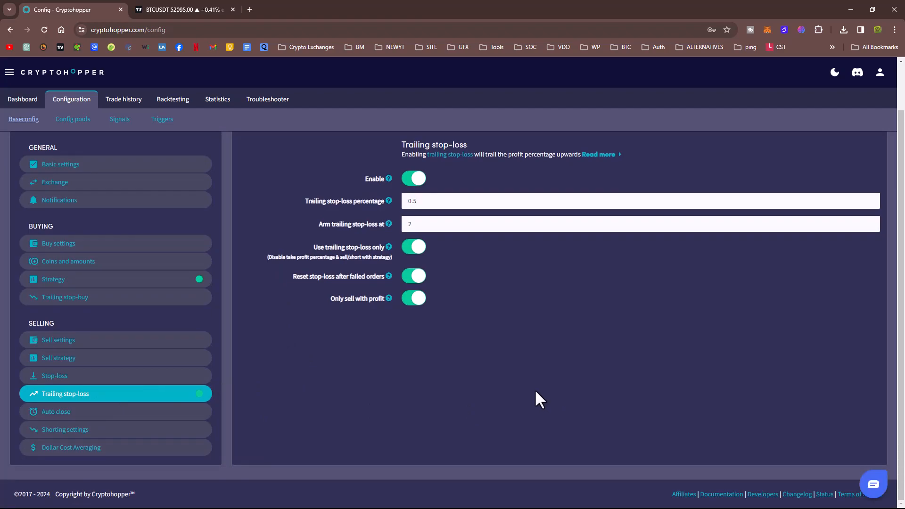
left_click(61, 454)
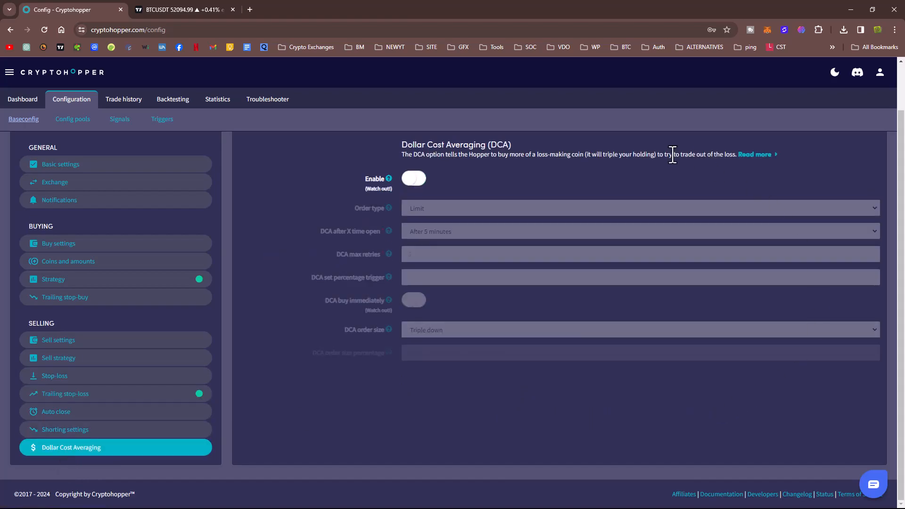
left_click(424, 184)
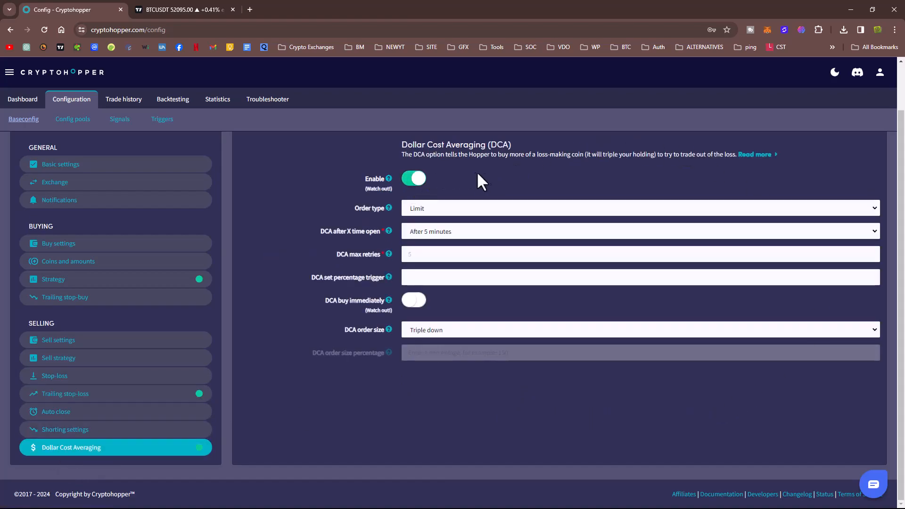
left_click(434, 208)
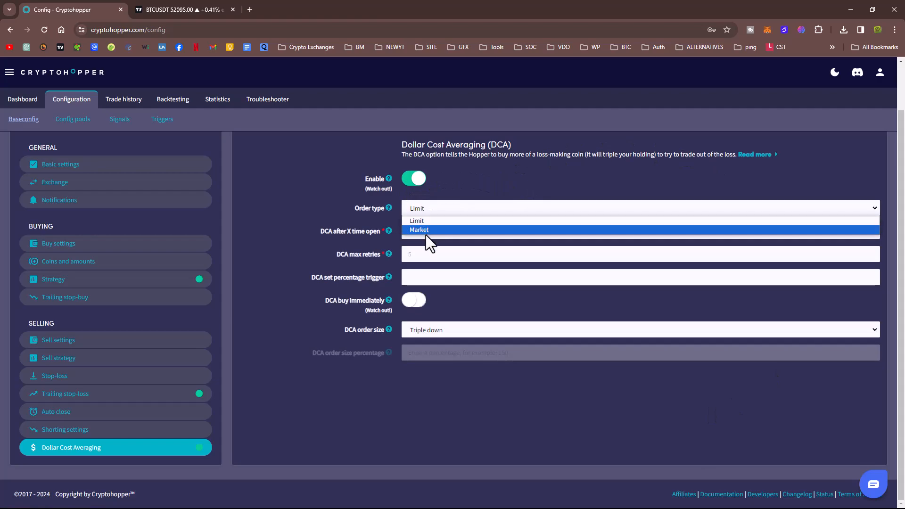
left_click(442, 229)
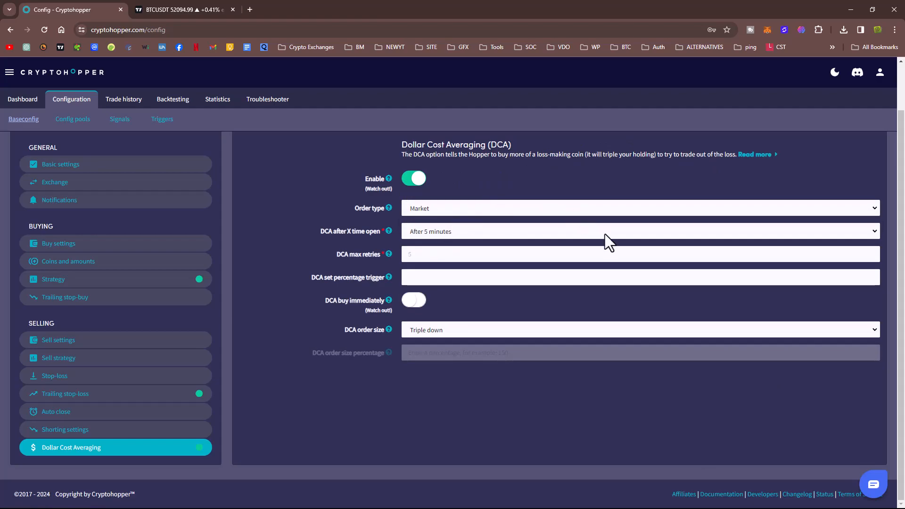
left_click(429, 233)
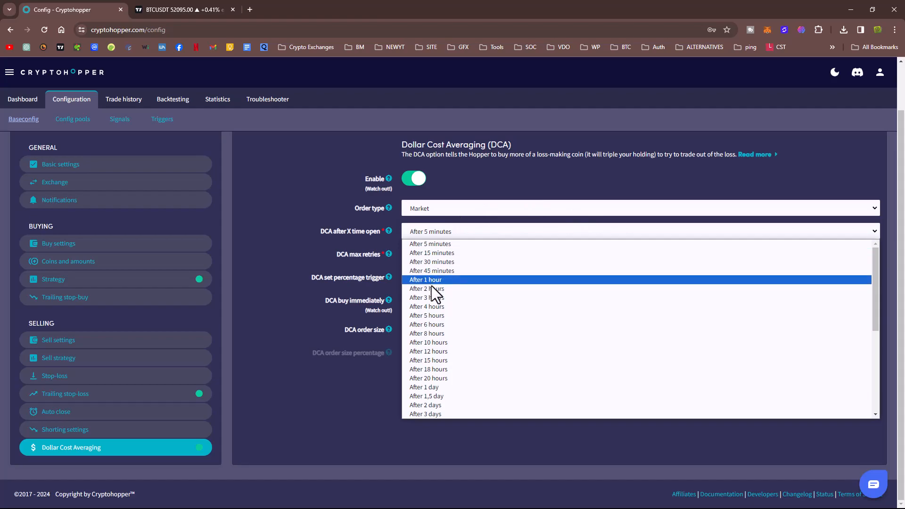
left_click(428, 307)
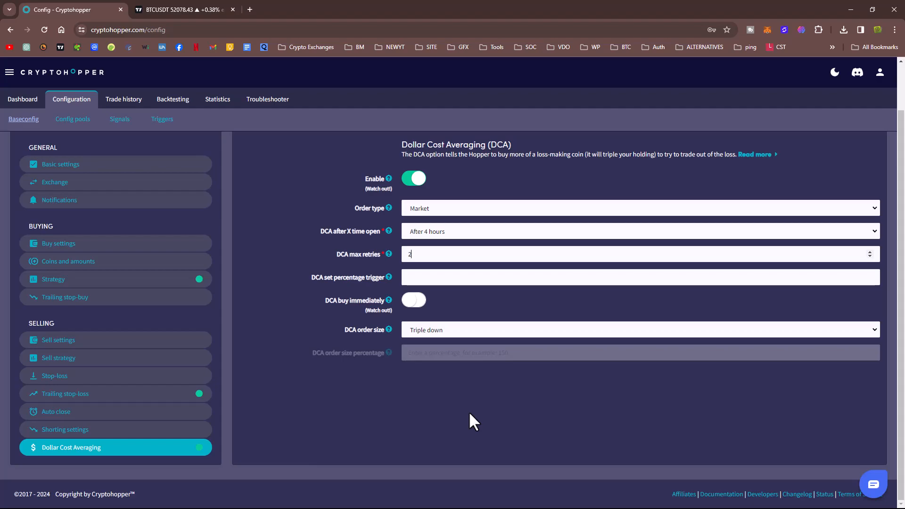
- Open the Windows Calculator over the Dollar Cost Averaging settings
key("super")
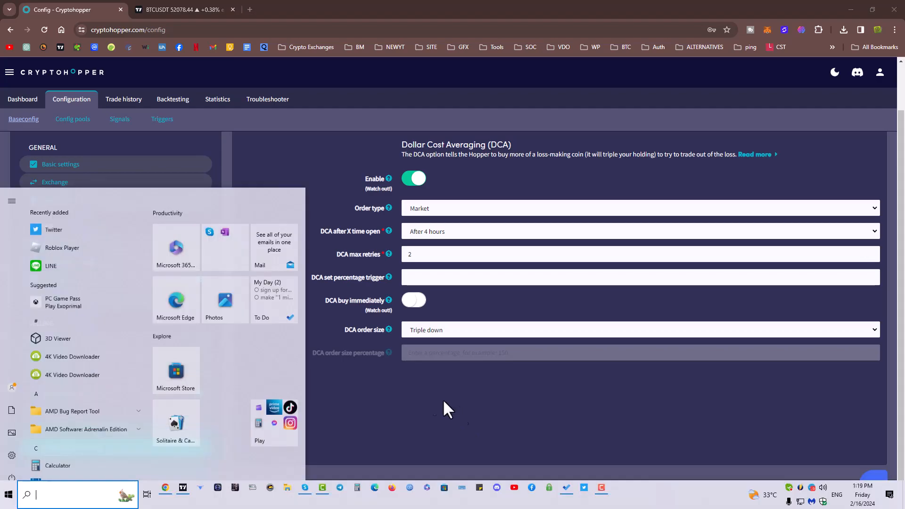
left_click(357, 489)
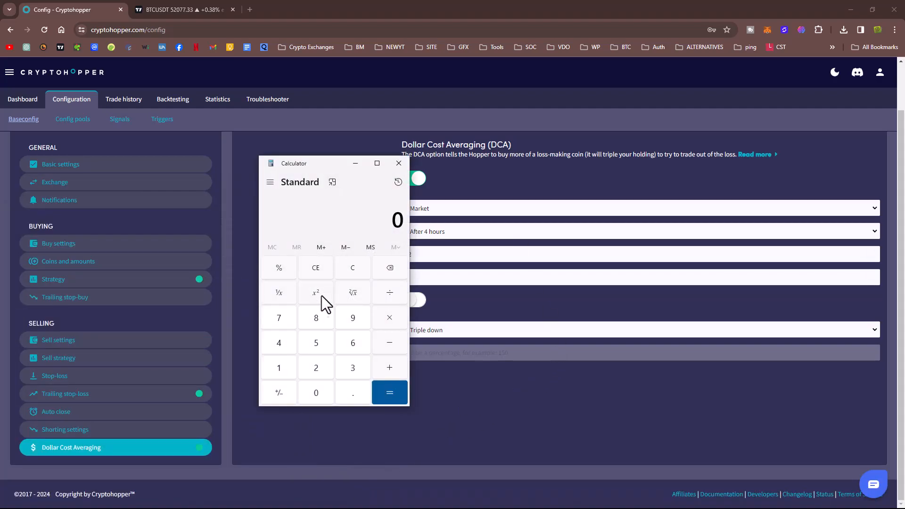
left_click(282, 368)
left_click(315, 341)
left_click(278, 344)
left_click(324, 391)
left_click(400, 391)
left_click(350, 267)
- Calculate 80 × 15 in Calculator and clear the result
left_click(320, 321)
left_click(317, 396)
left_click(392, 319)
left_click(292, 361)
left_click(322, 344)
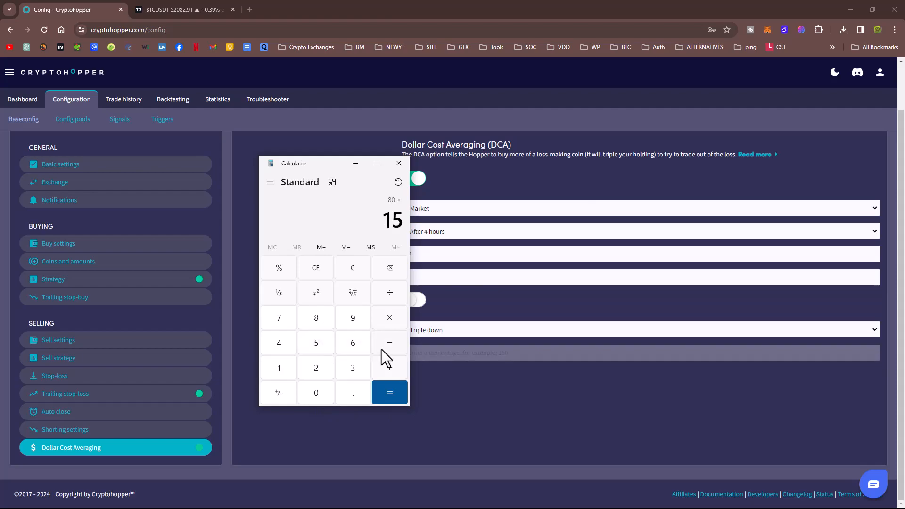
left_click(382, 391)
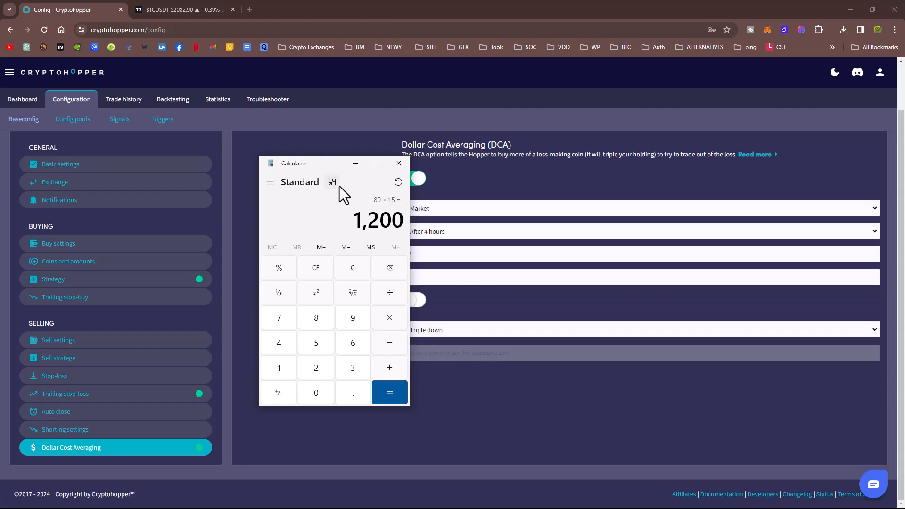
left_click(356, 275)
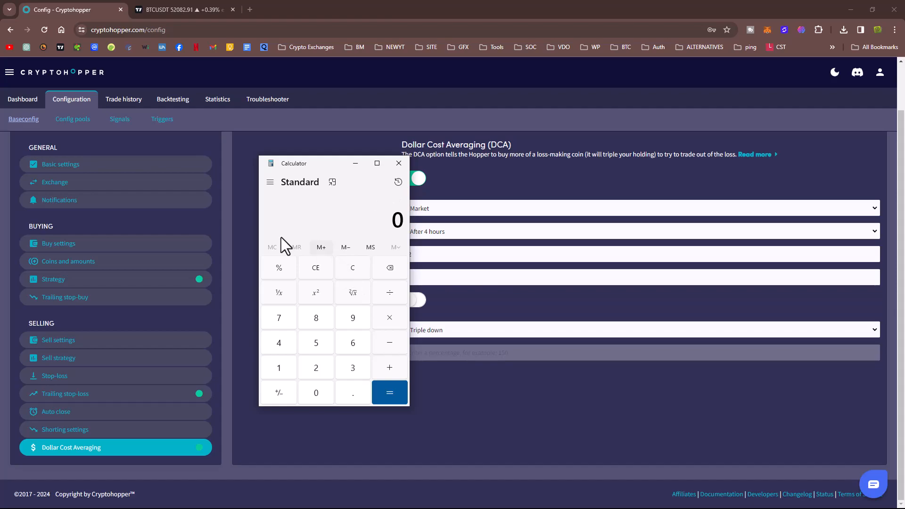
- Close Calculator and set the DCA percentage trigger to 7.5
left_click(404, 165)
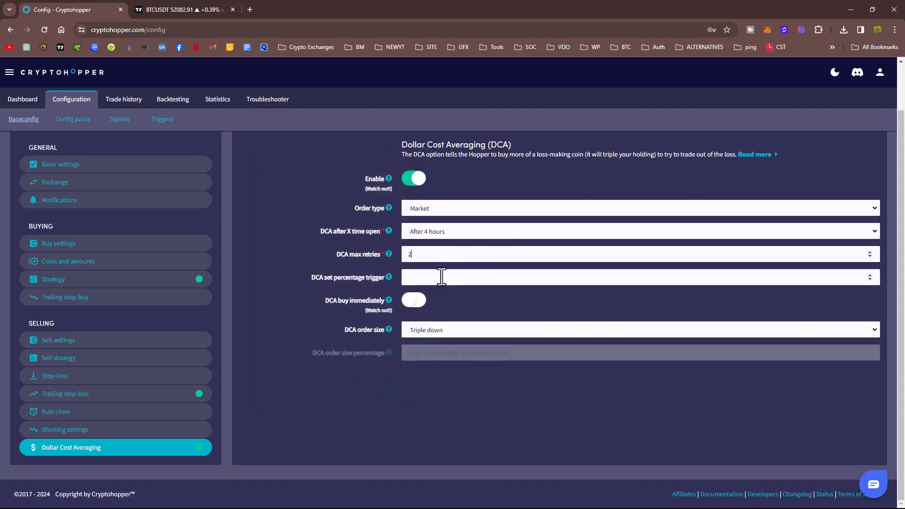
left_click(417, 277)
- Switch to TradingView and measure a price drop of about 7.5% from the 15 Feb 23:15 low on the BTCUSDT chart
left_click(182, 8)
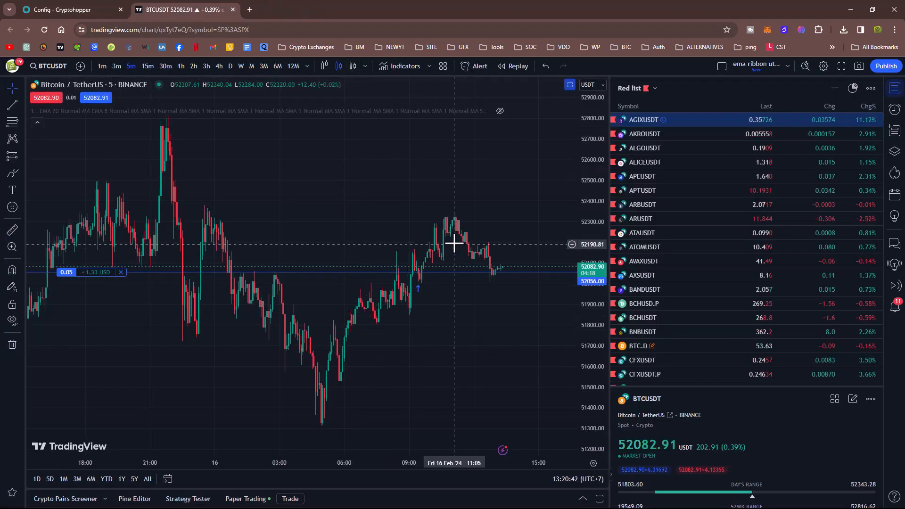
left_click_drag(597, 247, 591, 282)
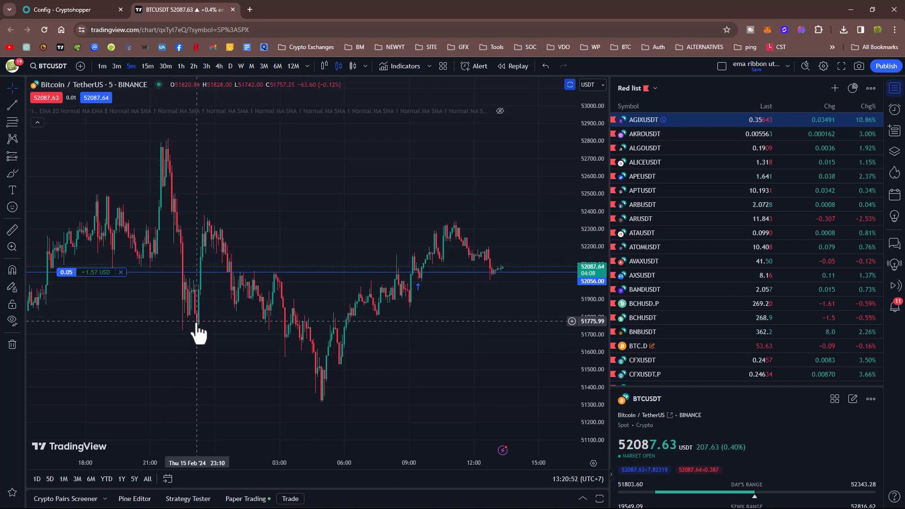
left_click(12, 229)
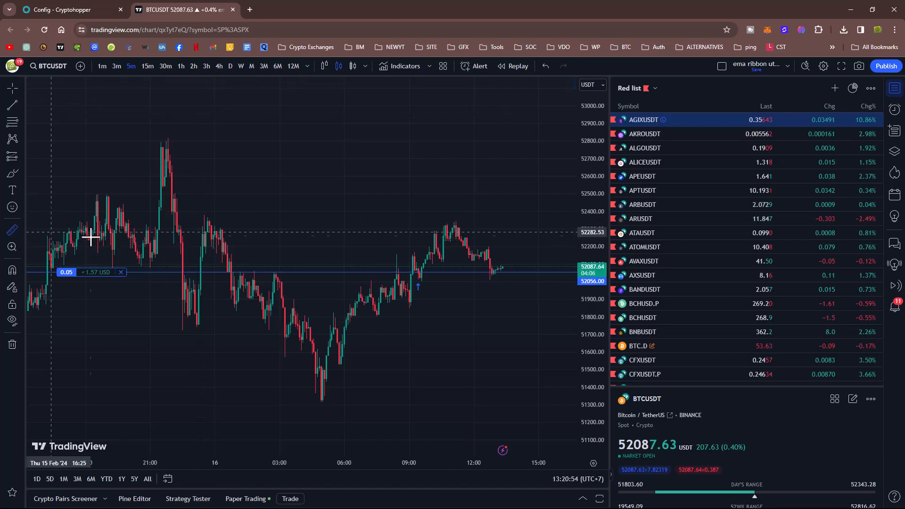
left_click(198, 324)
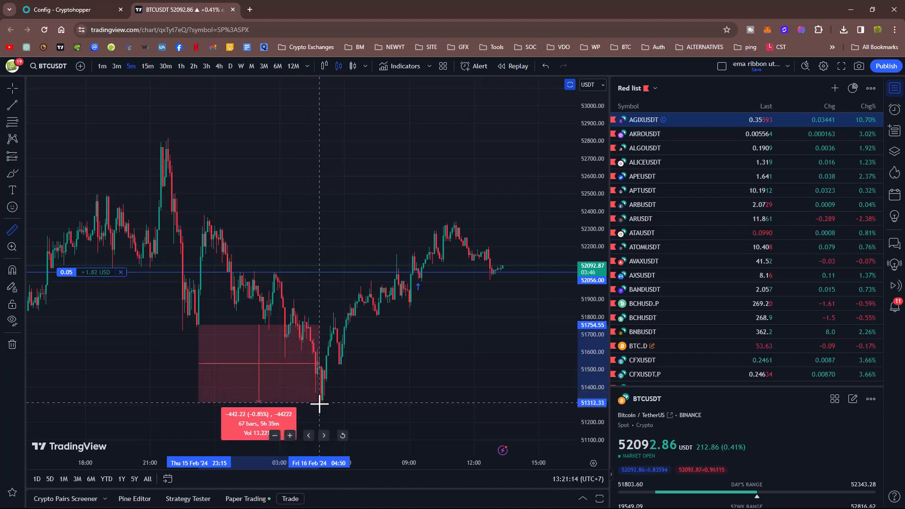
scroll(590, 242, "down", 3)
scroll(468, 338, "down", 5)
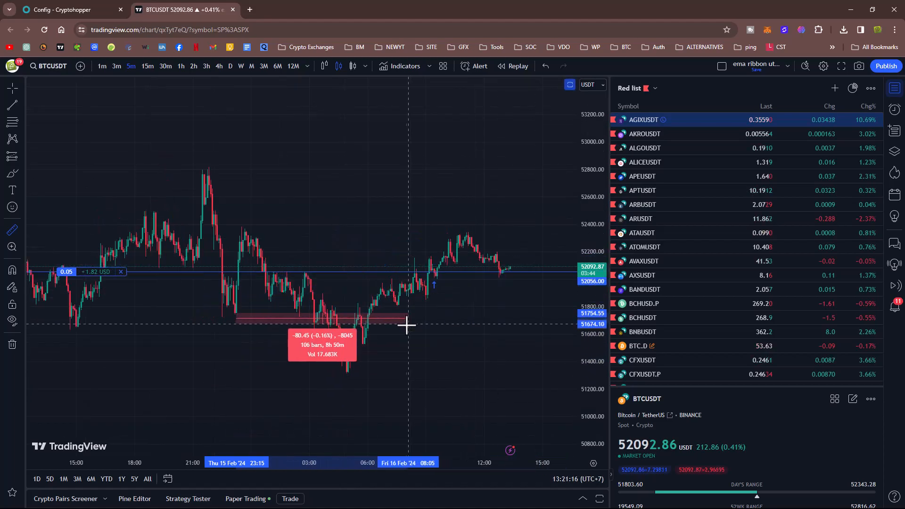
scroll(590, 301, "down", 4)
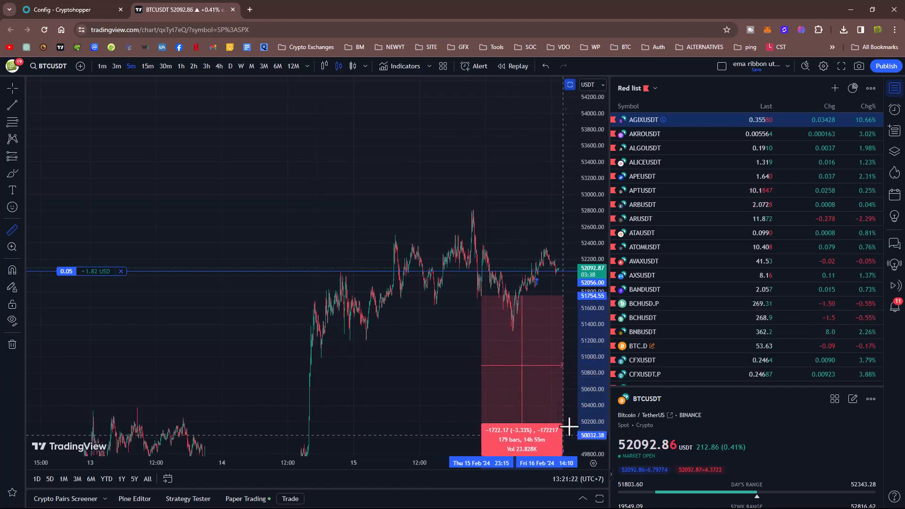
scroll(593, 393, "down", 4)
scroll(593, 394, "down", 2)
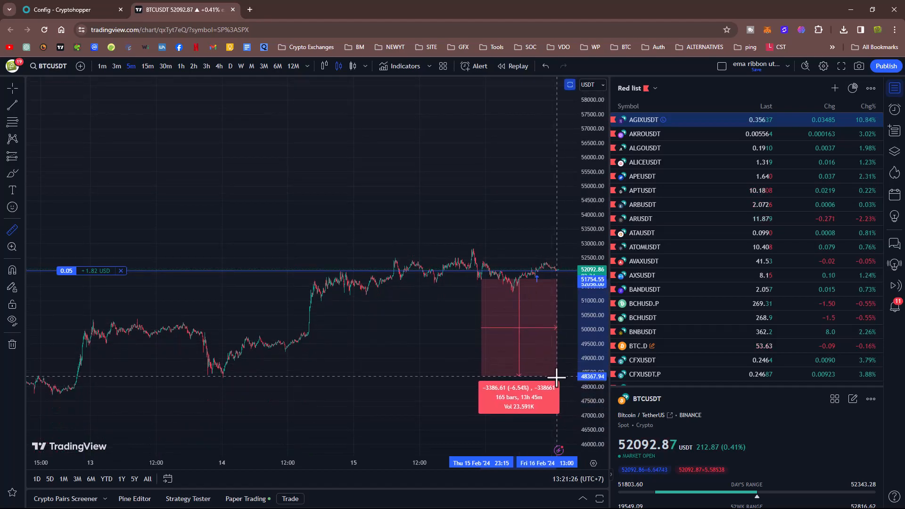
scroll(557, 376, "down", 1)
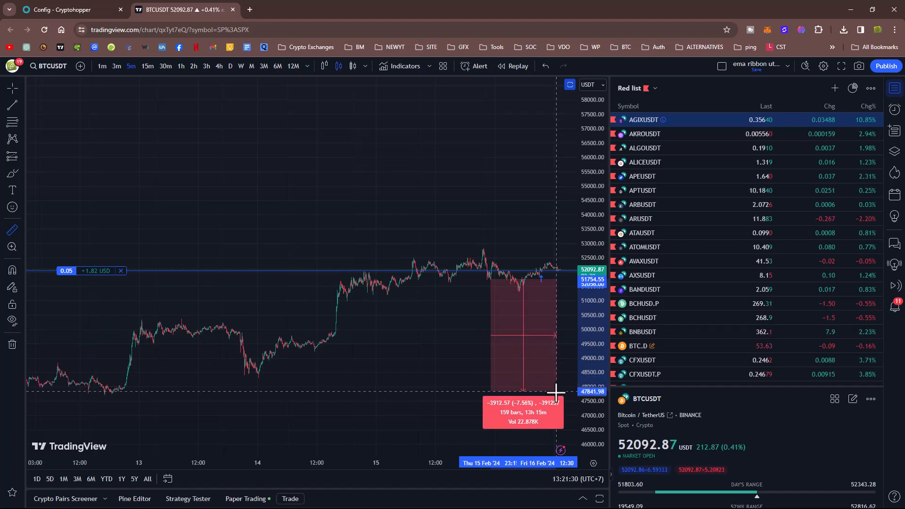
left_click(557, 391)
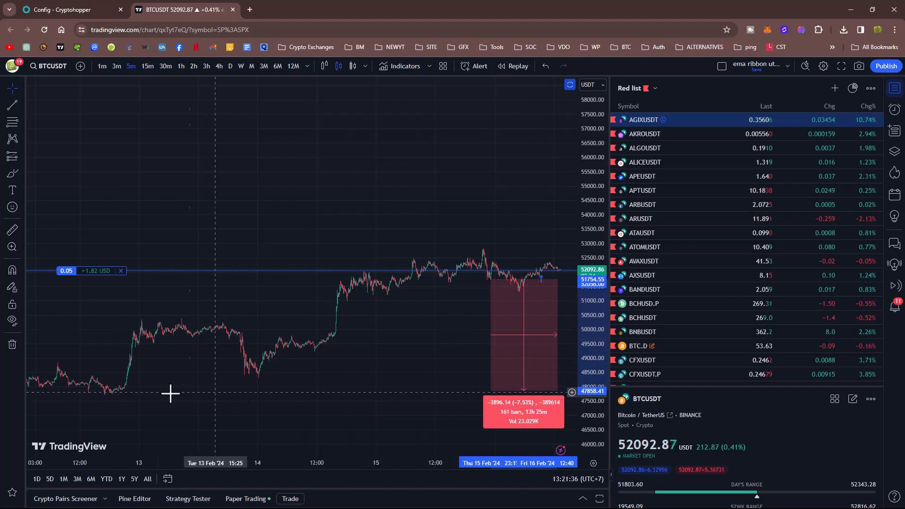
- Check the DCA settings in Cryptohopper and return to TradingView to examine the measured drop against the recent BTCUSDT candles
left_click(71, 9)
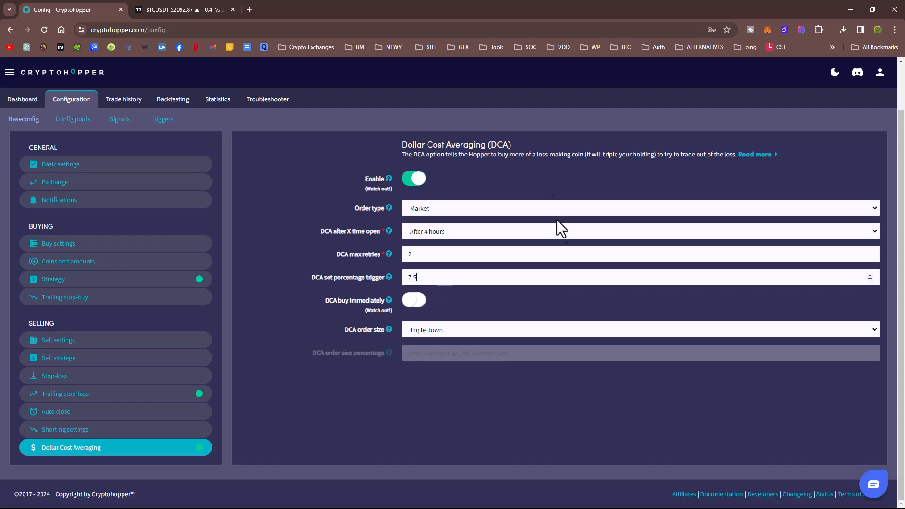
left_click(181, 9)
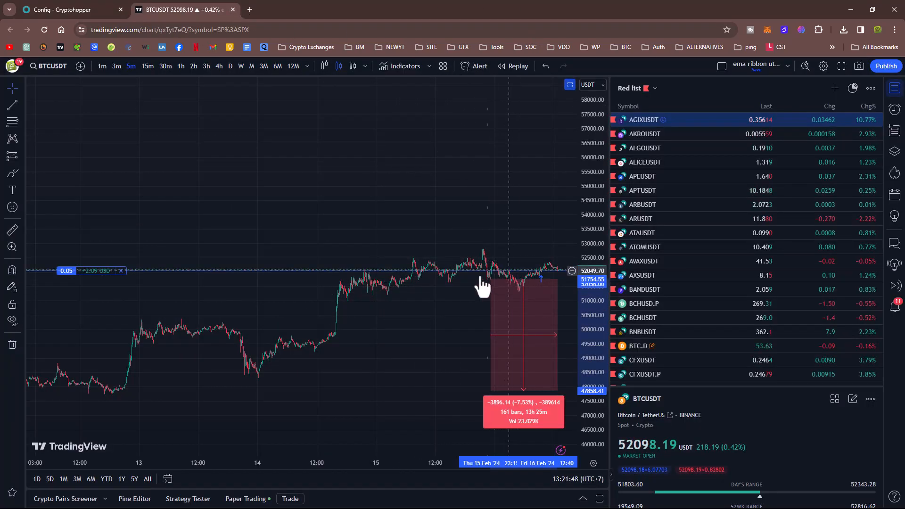
scroll(496, 244, "up", 6)
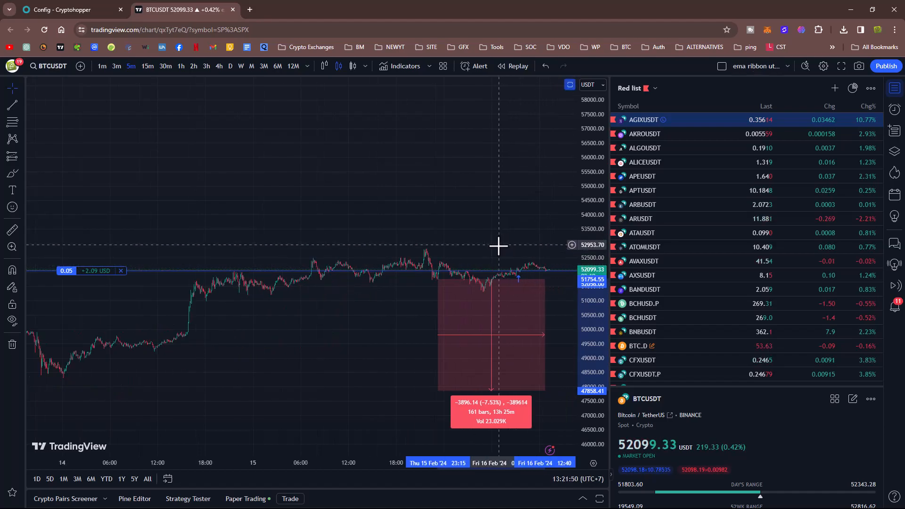
left_click_drag(593, 283, 588, 234)
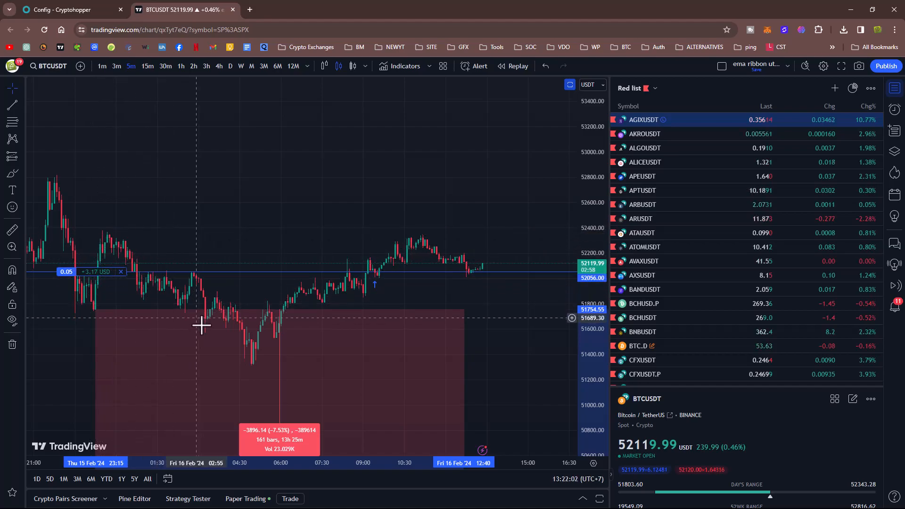
left_click_drag(590, 339, 591, 321)
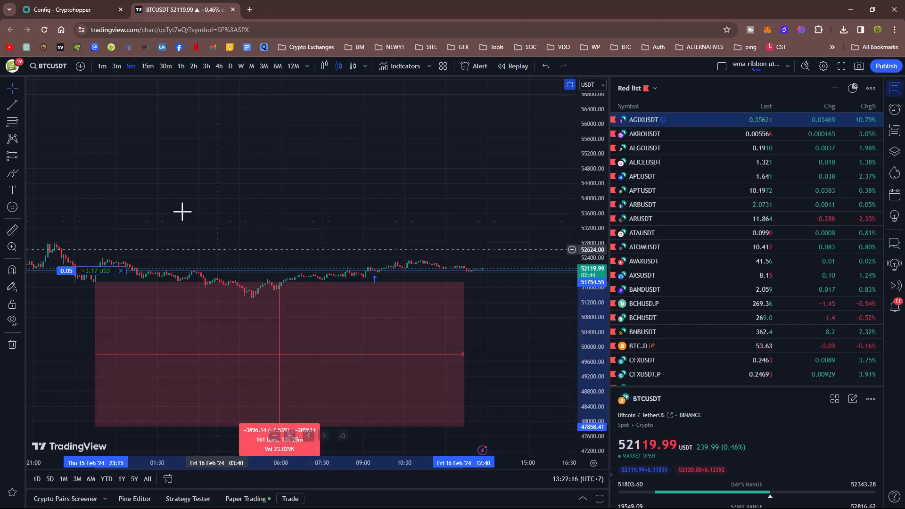
- Draw a horizontal line at about 49,783 on the BTCUSDT chart, below the current price
left_click(21, 106)
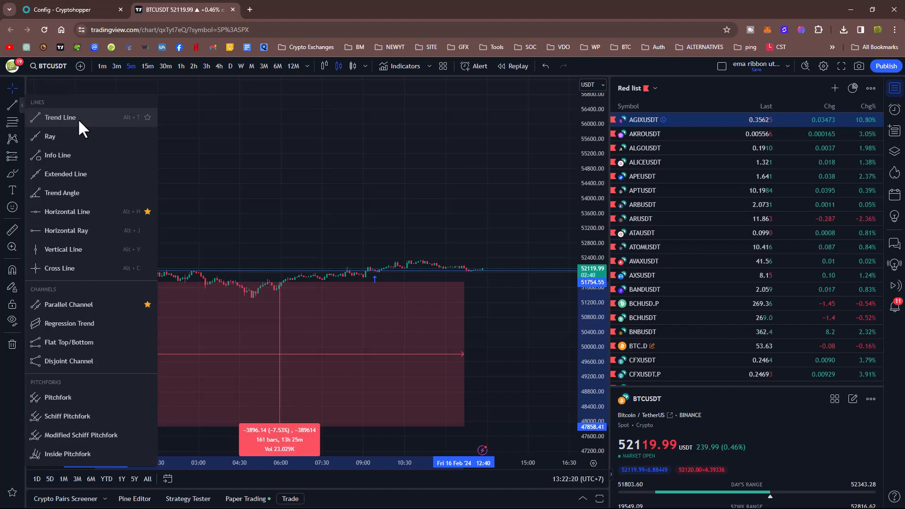
left_click(65, 215)
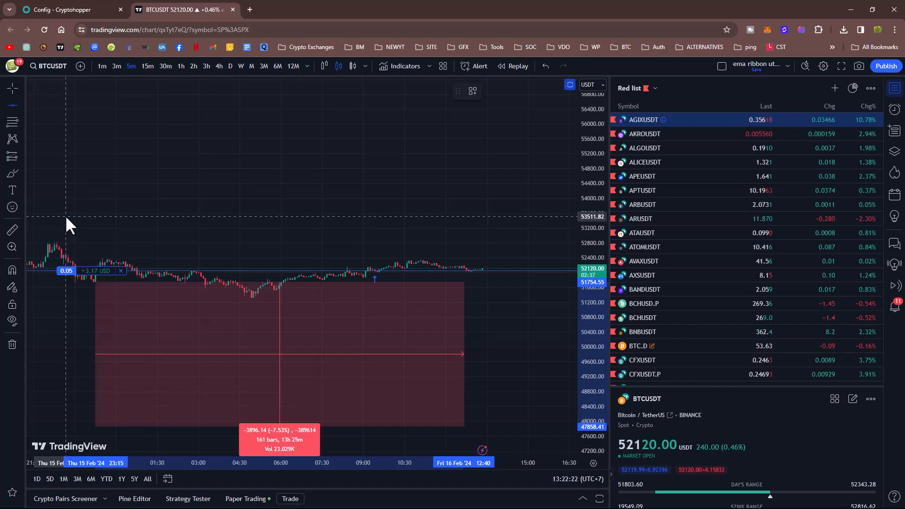
left_click(366, 355)
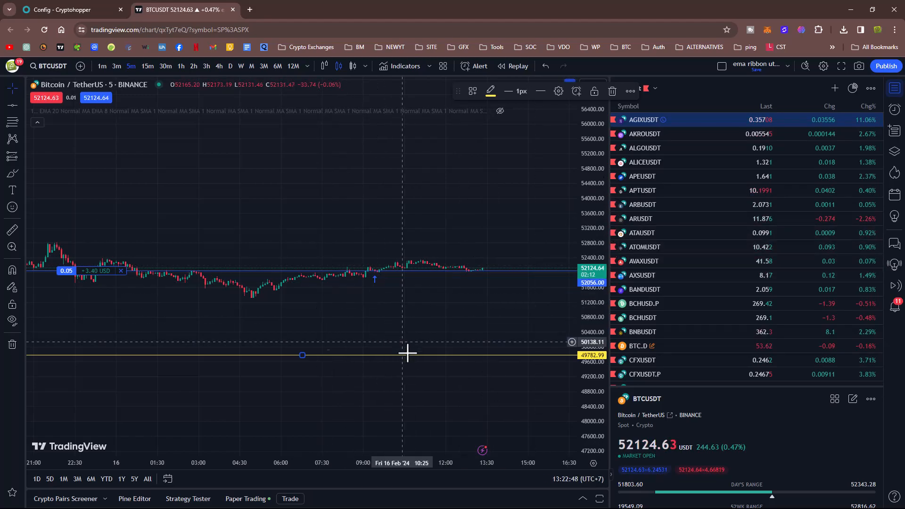
- Measure a price drop of about 7.5% on the BTCUSDT chart, starting at about 50,936 above the horizontal line
left_click_drag(598, 188, 597, 238)
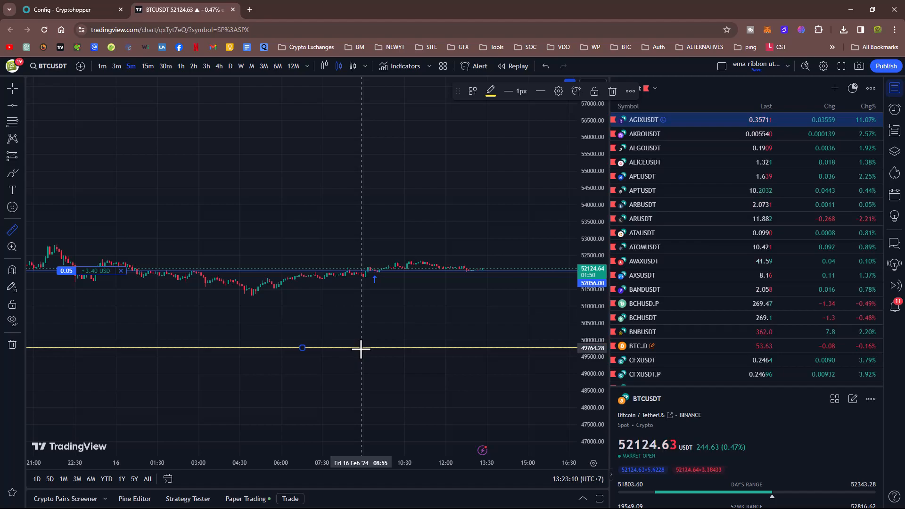
left_click(361, 309)
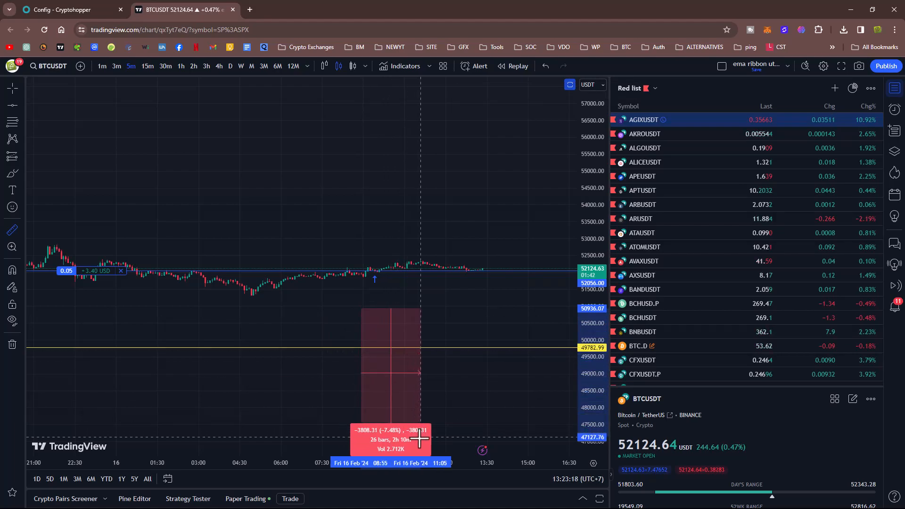
scroll(602, 401, "down", 2)
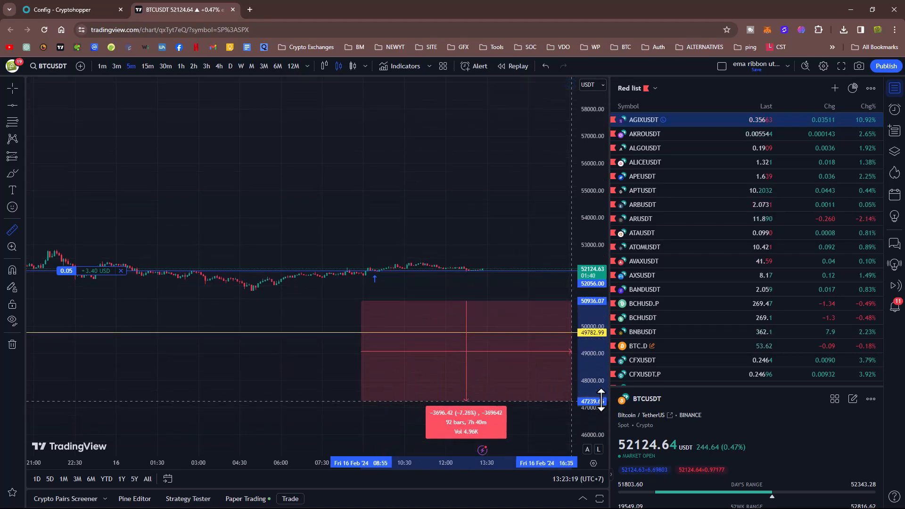
left_click(485, 405)
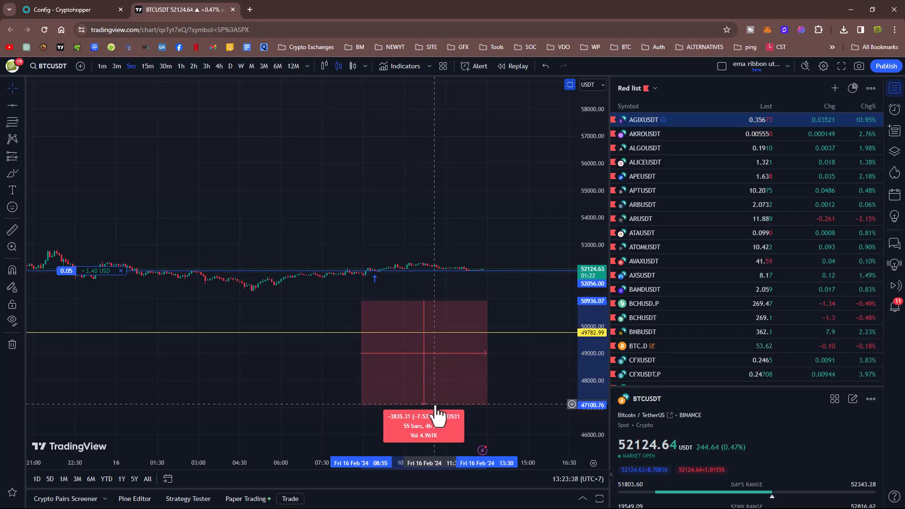
- Measure a price drop of about 8.7% starting at about 51,563 near the 16 Feb candles, then clear the measurement
left_click(13, 230)
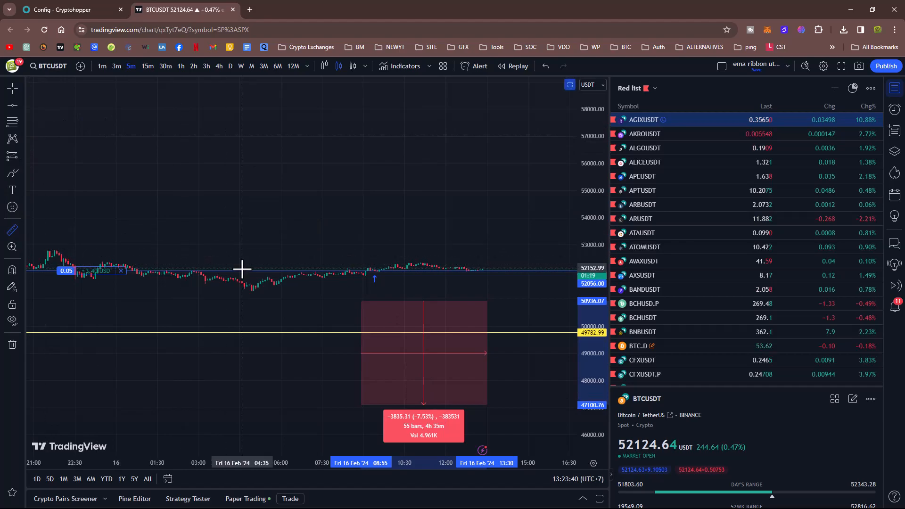
left_click(276, 284)
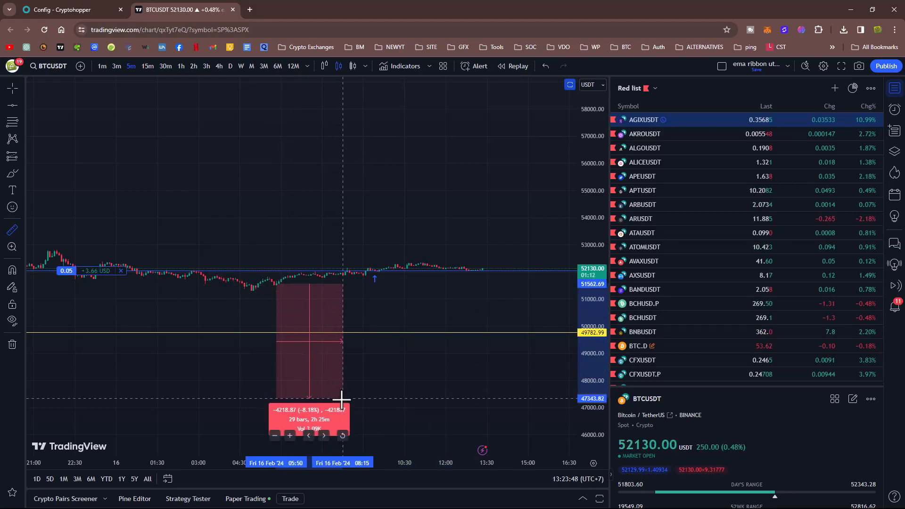
left_click(347, 406)
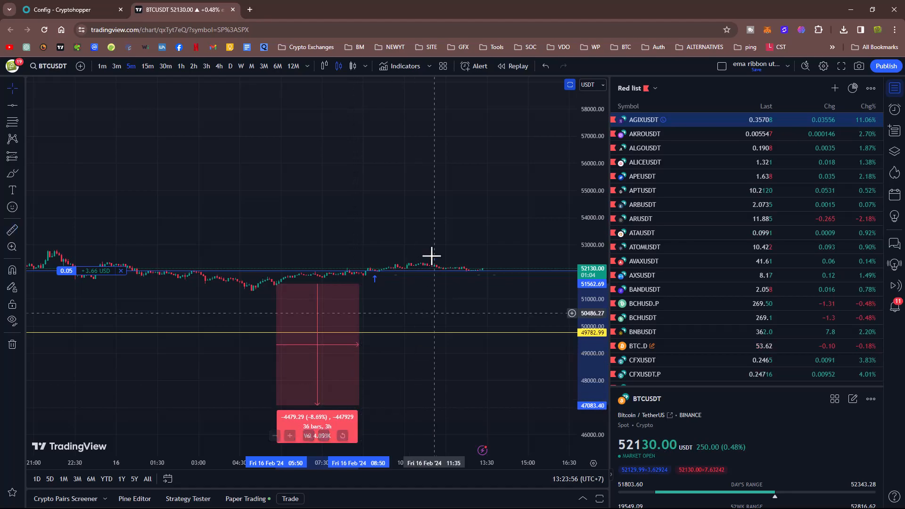
left_click(417, 207)
- Switch back to Cryptohopper and set the DCA order size to Double down
left_click(47, 10)
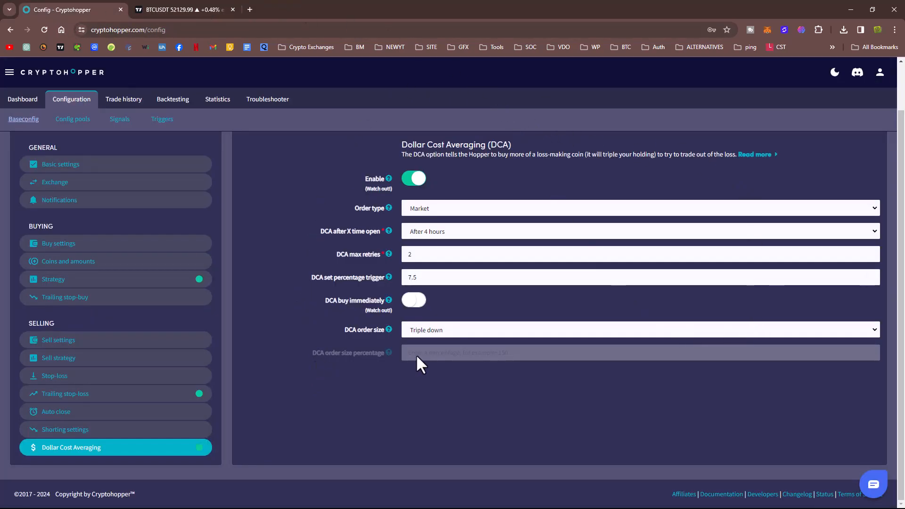
left_click(423, 331)
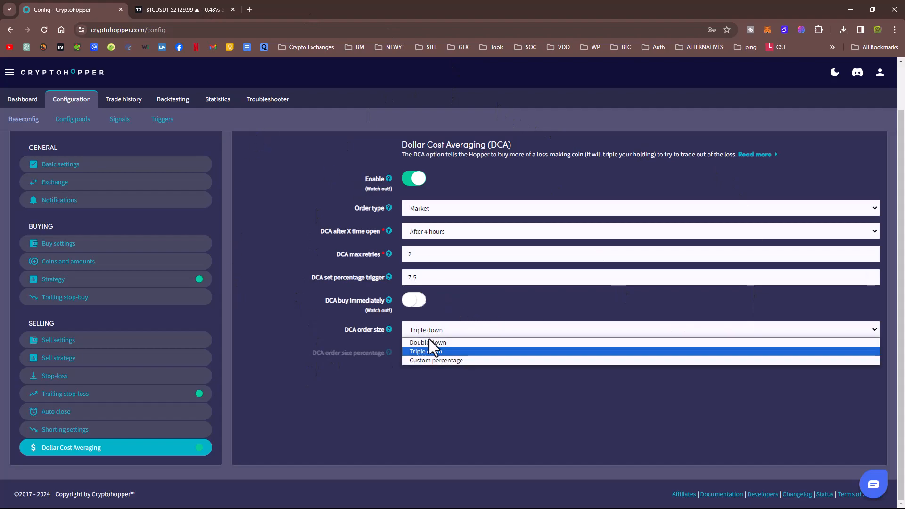
left_click(428, 340)
left_click(446, 330)
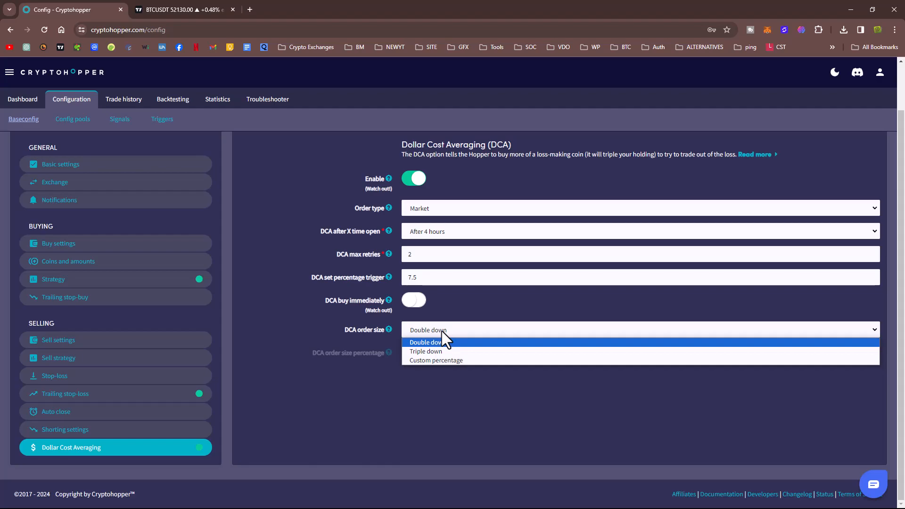
left_click(427, 351)
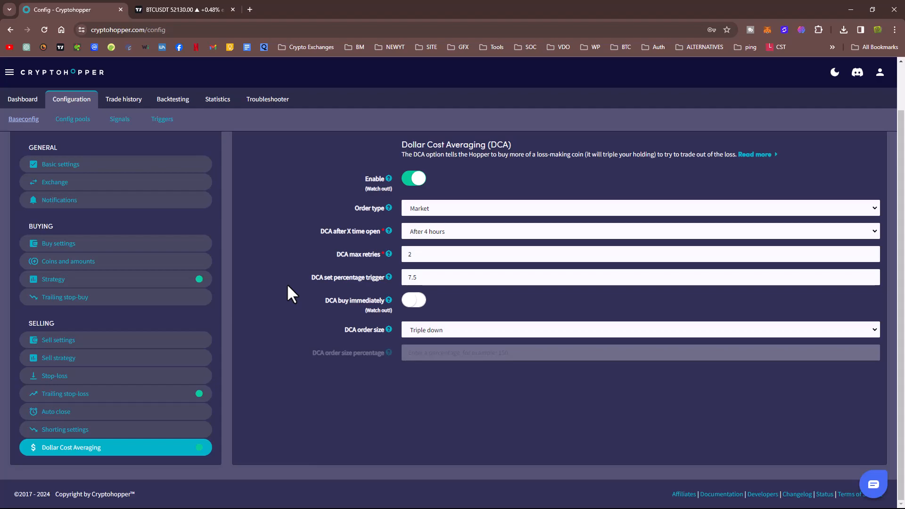
left_click(433, 332)
left_click(430, 341)
left_click_drag(424, 277, 403, 279)
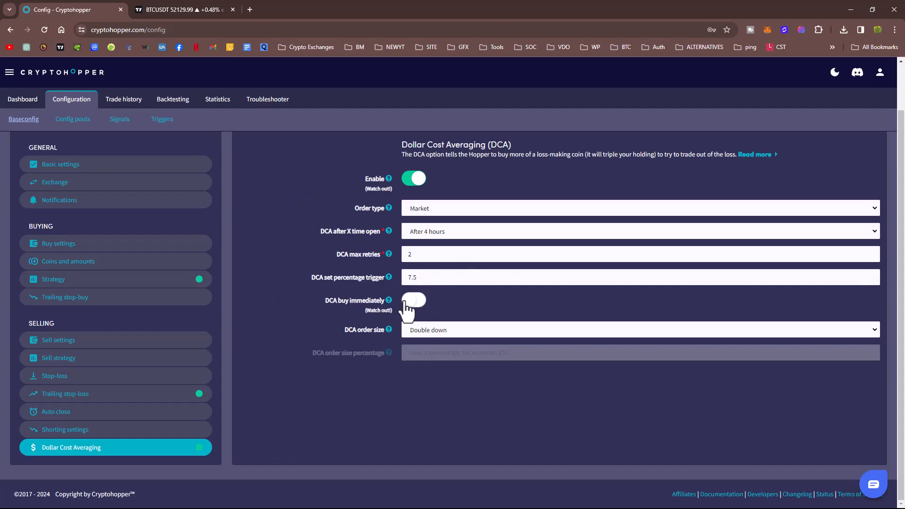
- Examine the BTCUSDT price swings of 15 and 16 Feb on the TradingView chart, then return to Cryptohopper's DCA settings
left_click(181, 9)
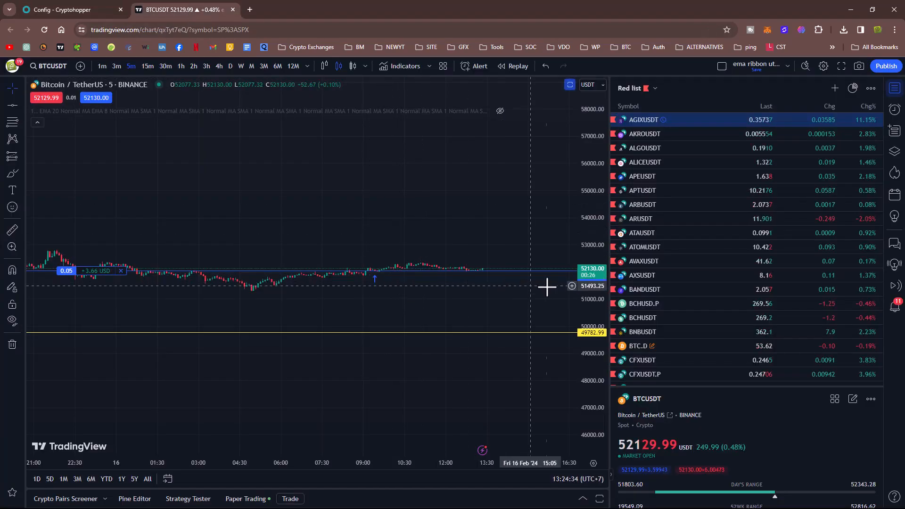
double_click(588, 221)
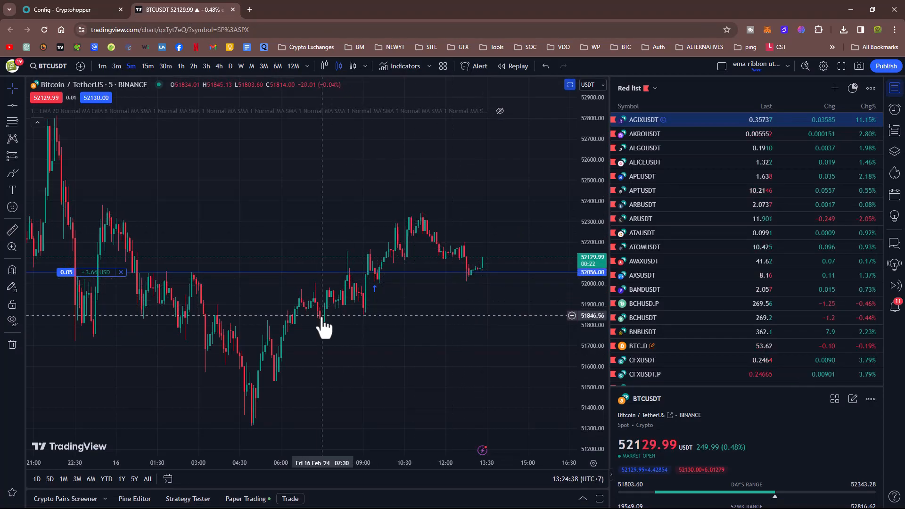
scroll(331, 211, "down", 2)
scroll(331, 210, "down", 4)
scroll(408, 253, "up", 3)
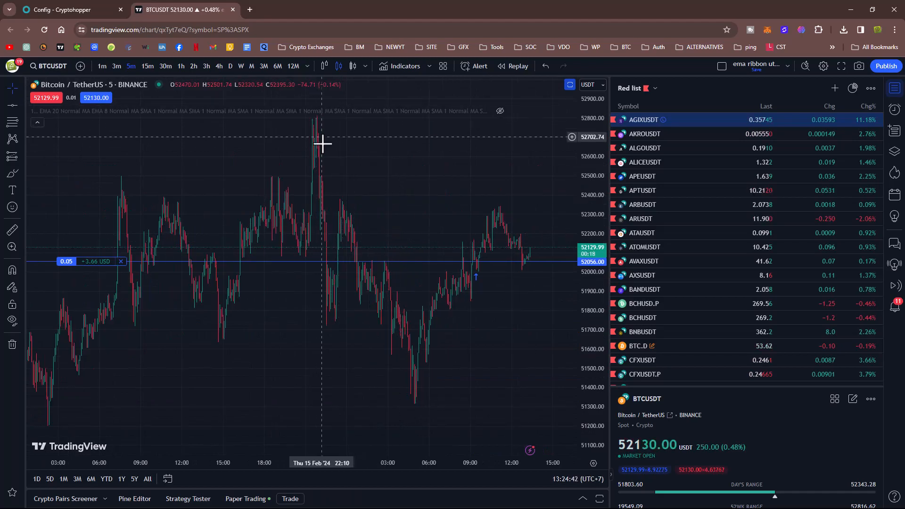
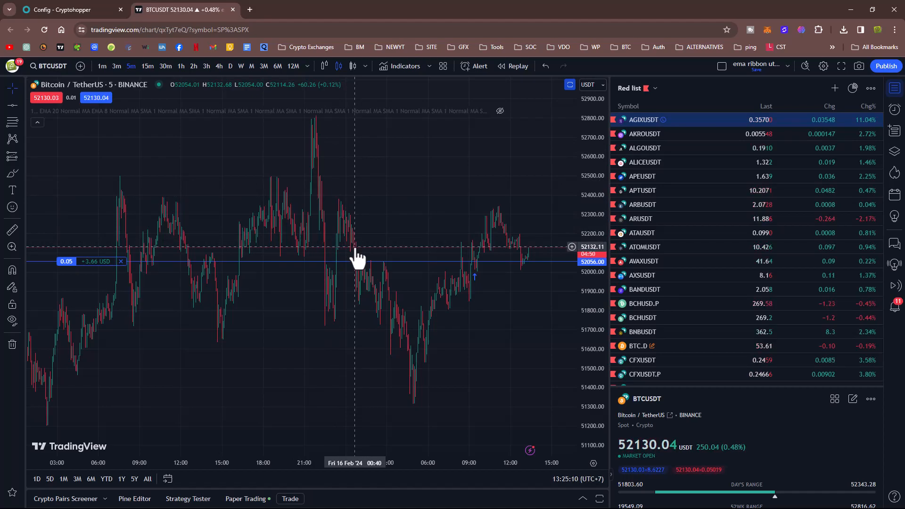
left_click(75, 9)
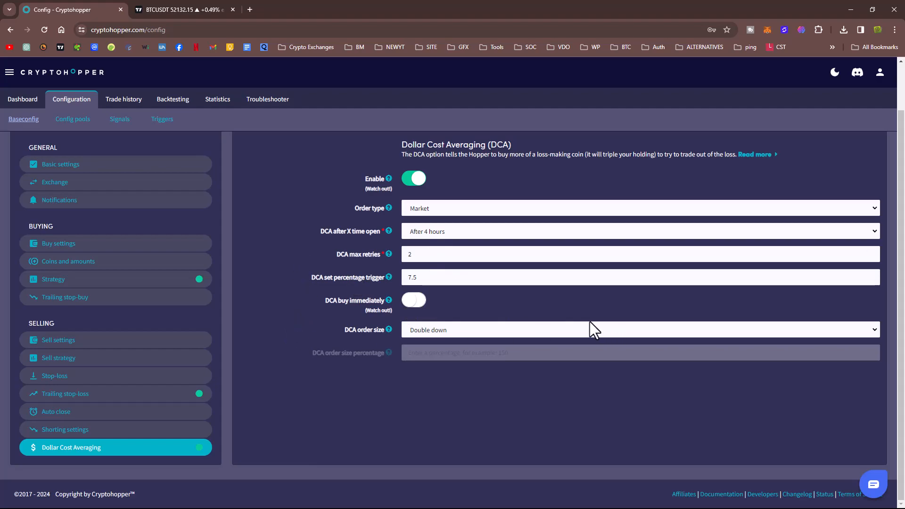
- Set DCA after X time open to After 1 hour and save the configuration
scroll(329, 311, "up", 1)
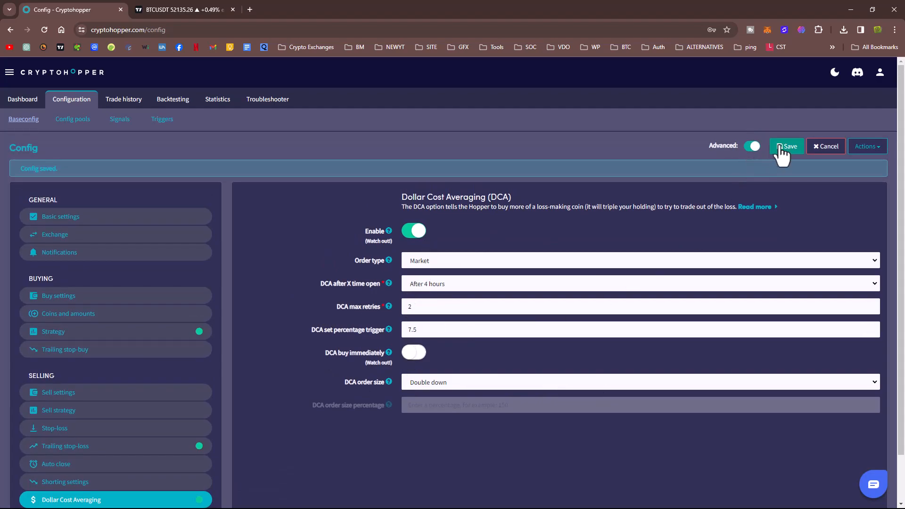
left_click(431, 287)
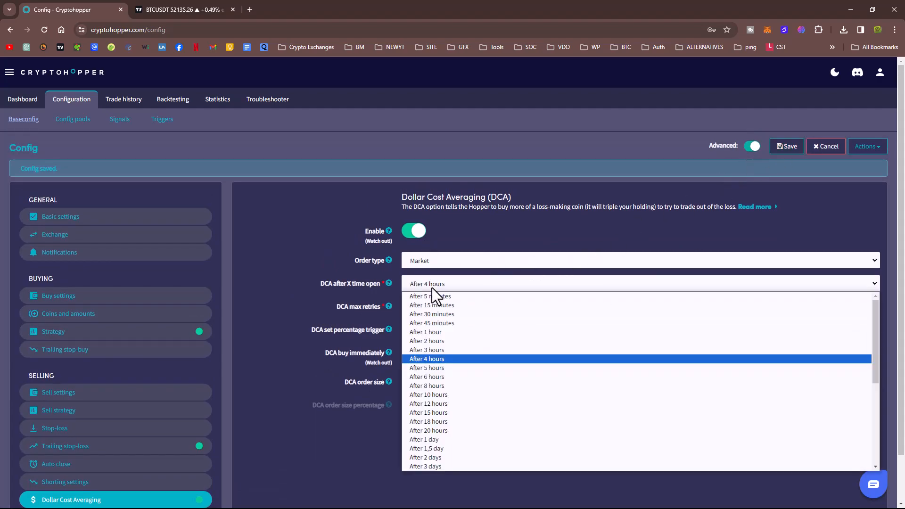
left_click(447, 333)
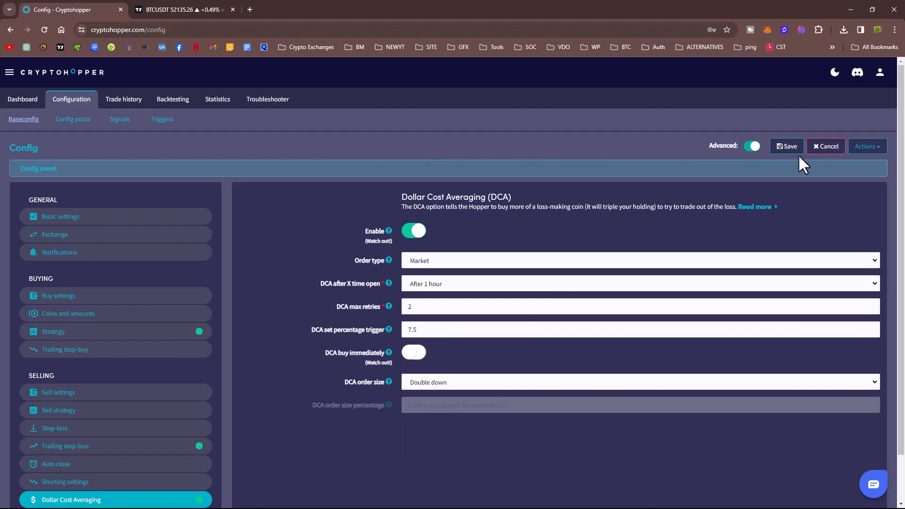
left_click(777, 154)
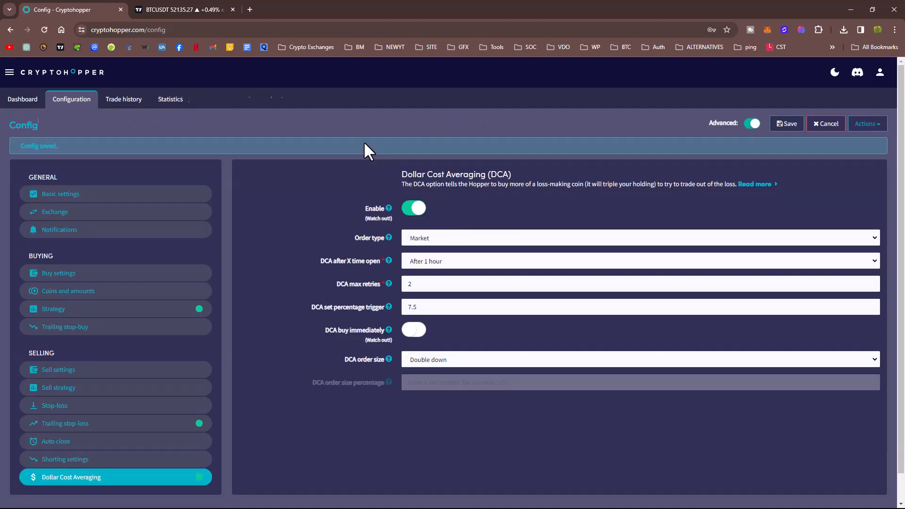
scroll(292, 301, "down", 2)
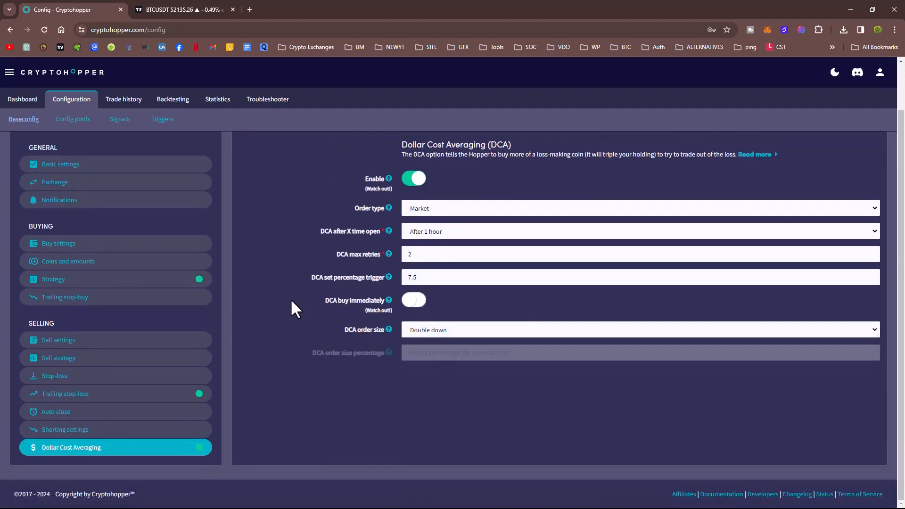
scroll(290, 309, "up", 1)
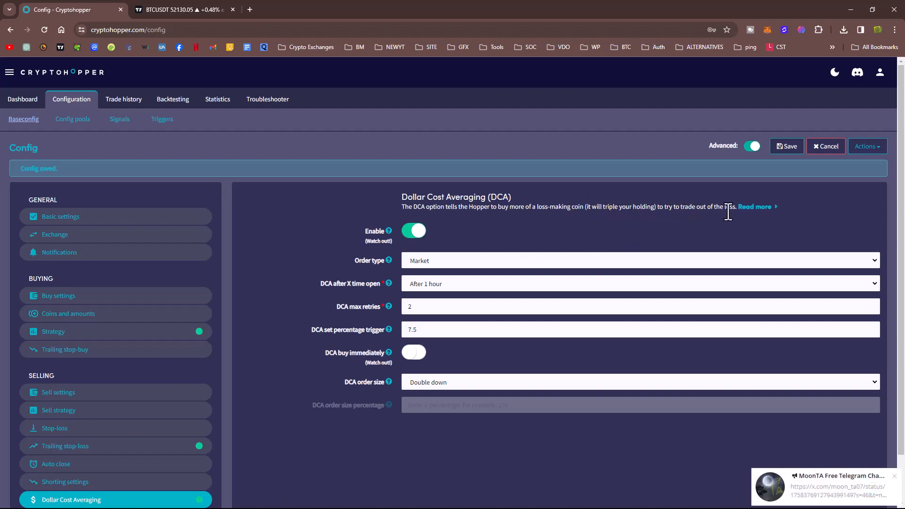
scroll(283, 277, "down", 2)
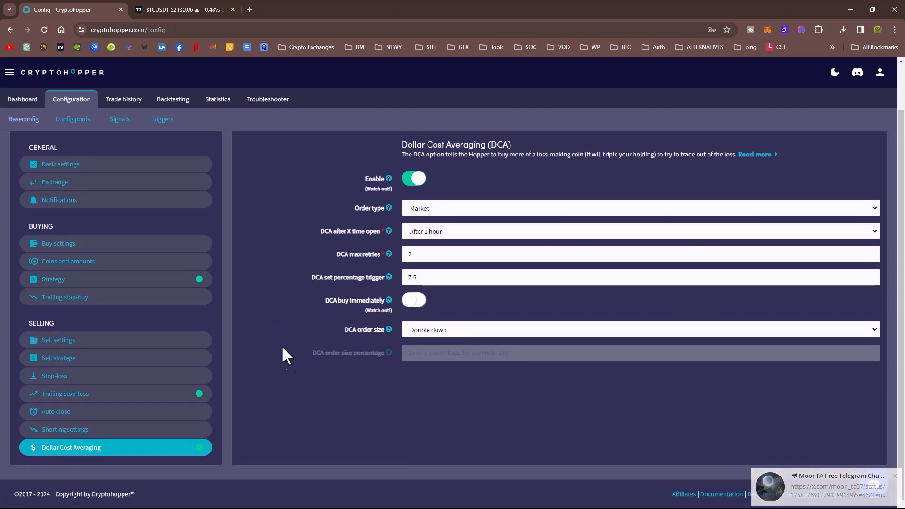
scroll(275, 410, "up", 2)
scroll(276, 414, "down", 2)
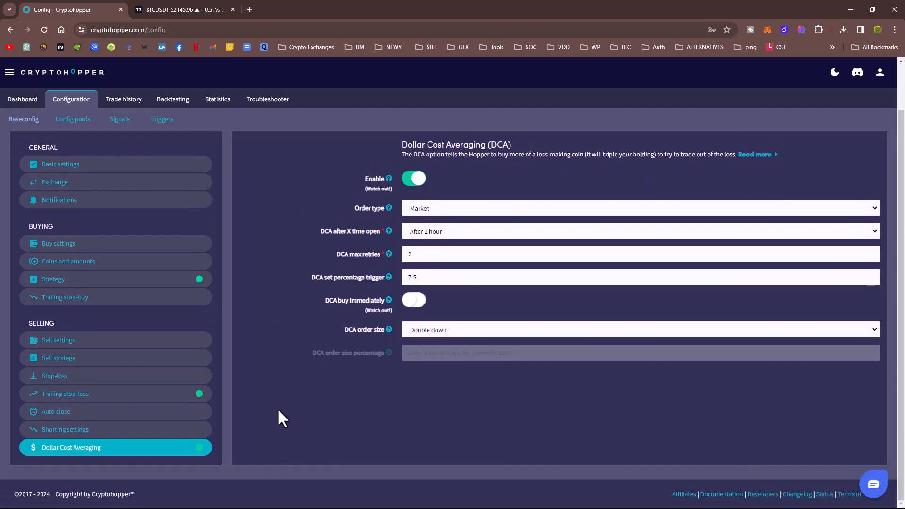
- Review the shorting, auto close, trailing stop-loss, stop-loss and sell strategy settings, then save the configuration
left_click(80, 430)
left_click(58, 412)
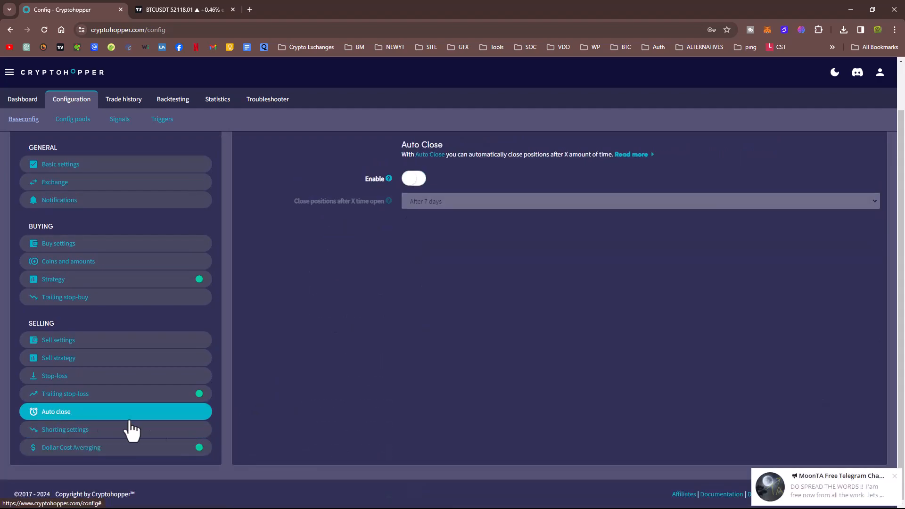
left_click(78, 396)
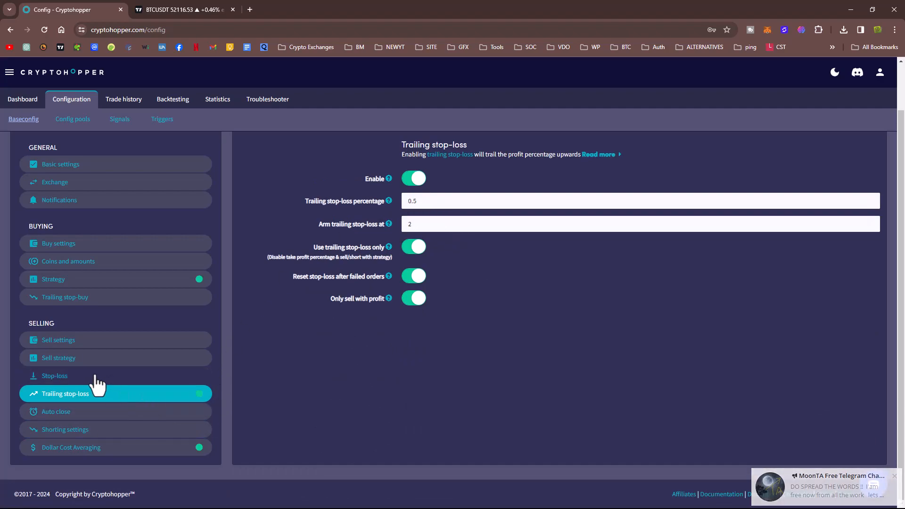
left_click(76, 375)
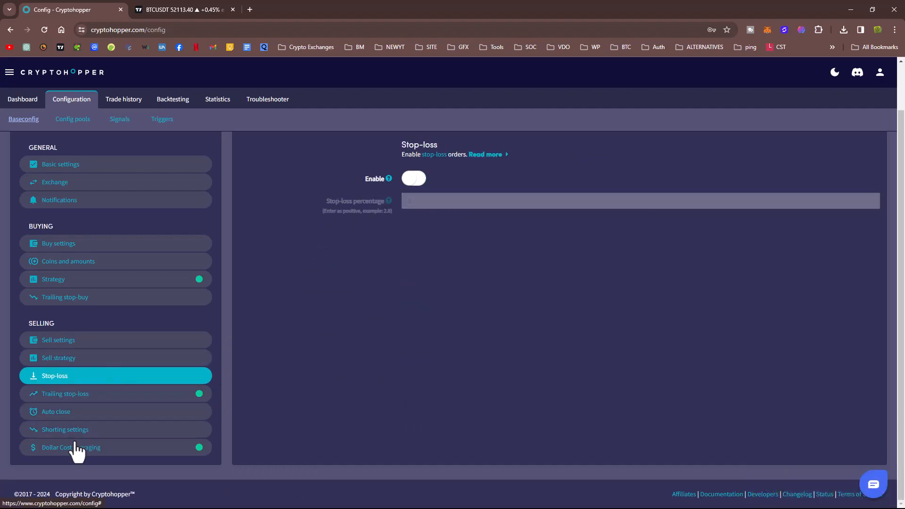
left_click(51, 360)
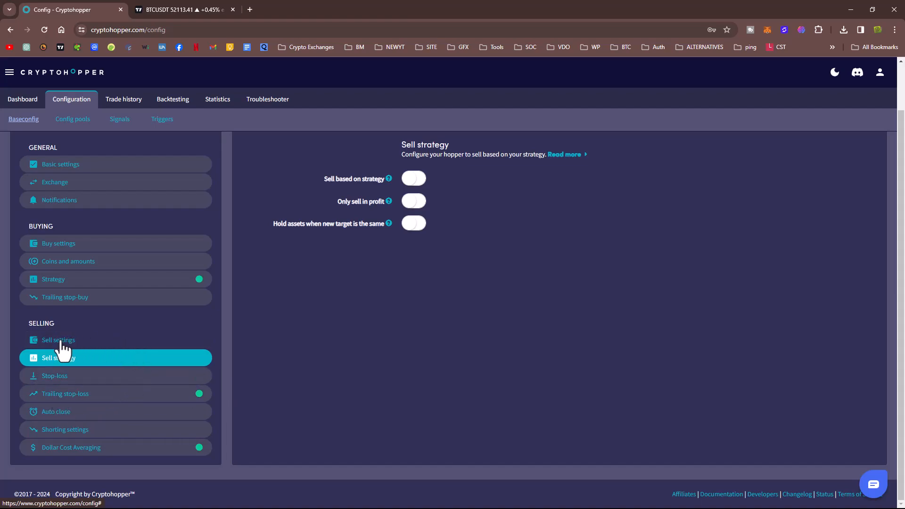
scroll(456, 350, "up", 2)
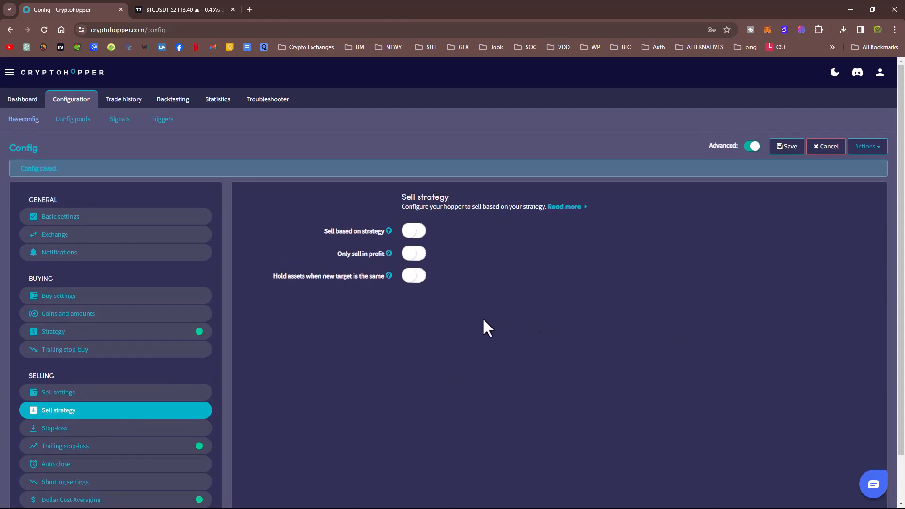
left_click(786, 147)
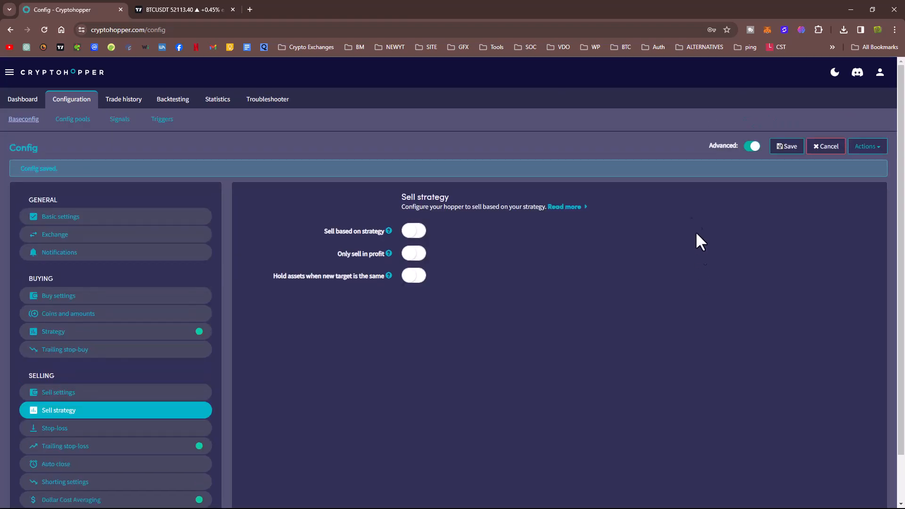
- Open the bot's dashboard, show the activity timetable and look over the widgets around the stats and paper trading sections
left_click(20, 101)
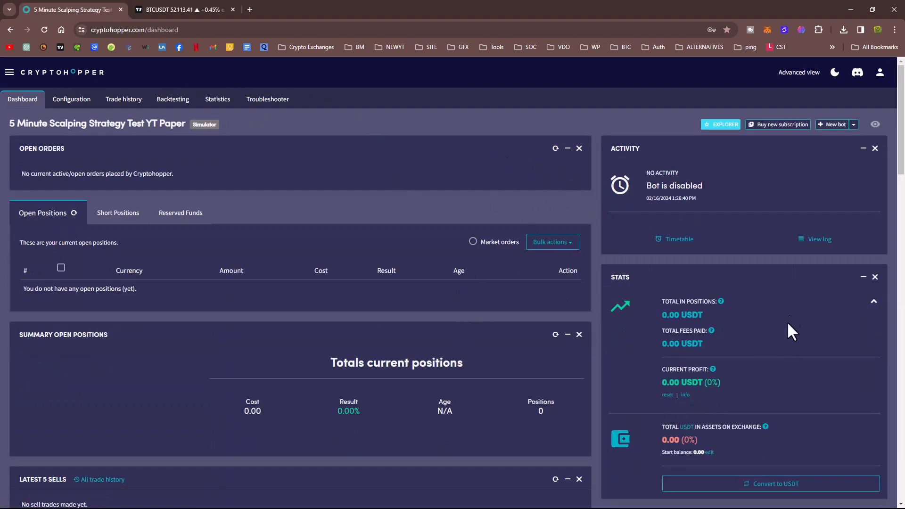
left_click(679, 240)
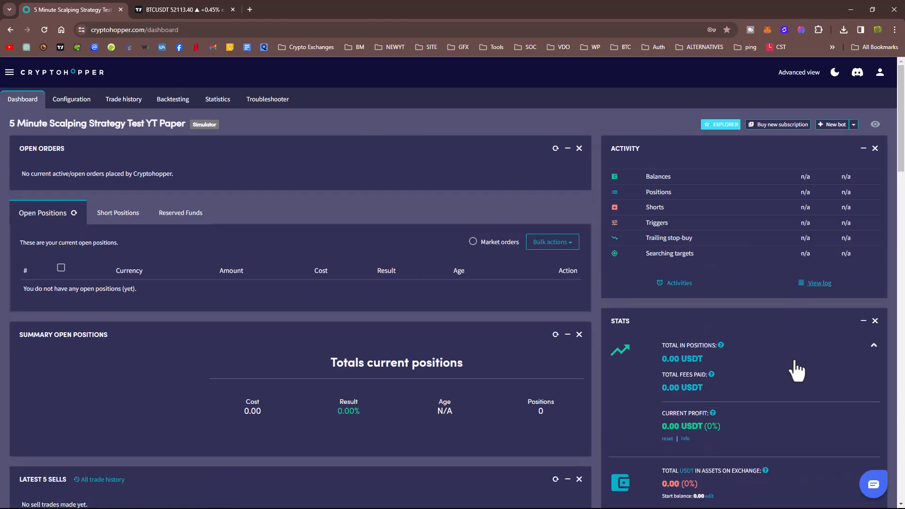
scroll(797, 354, "down", 20)
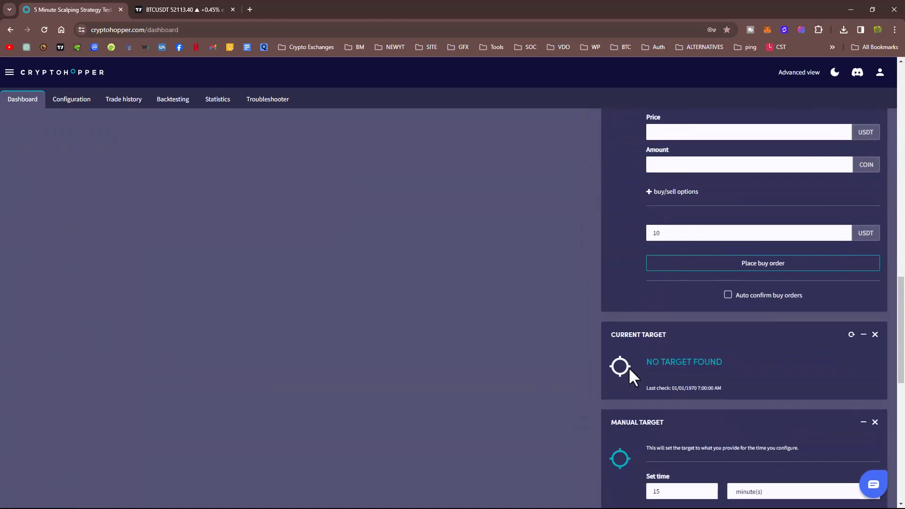
scroll(618, 349, "up", 5)
scroll(800, 329, "up", 2)
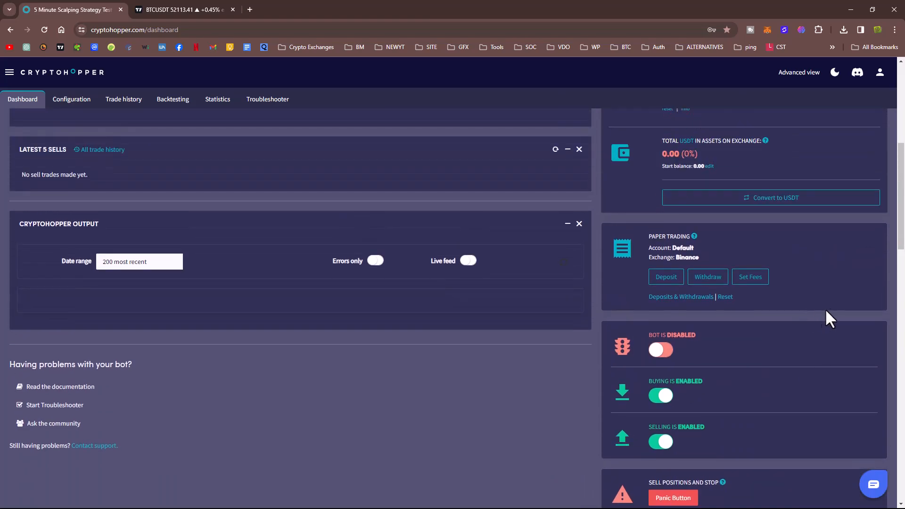
scroll(719, 255, "up", 4)
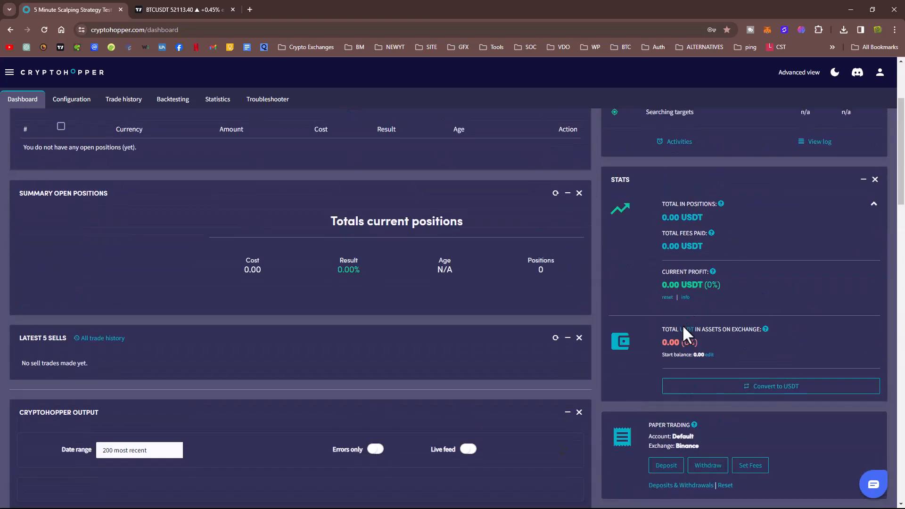
scroll(822, 367, "down", 4)
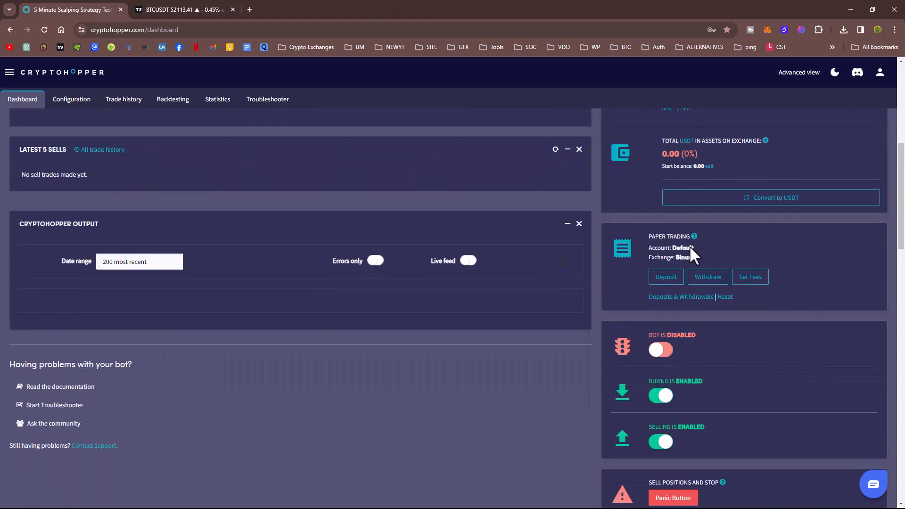
- Set the Binance paper exchange account's taker and maker fees to 0.1%
left_click(751, 282)
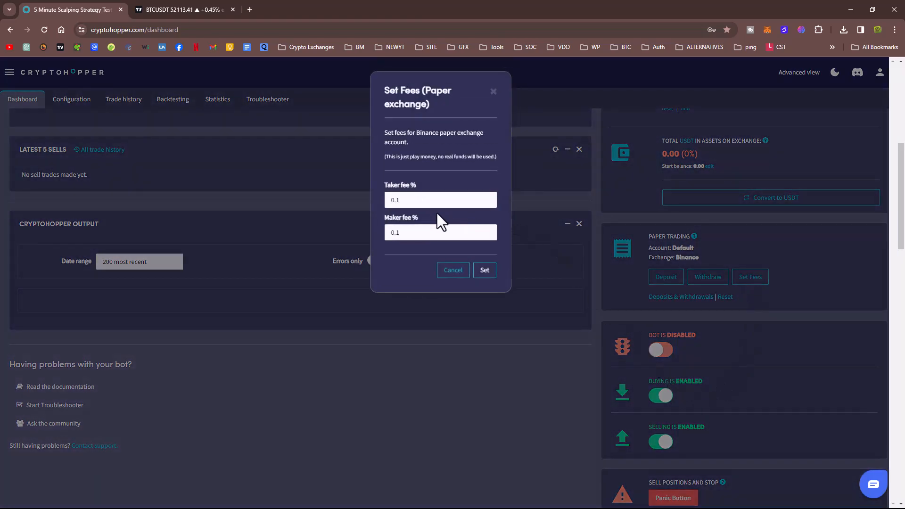
left_click(415, 233)
left_click(485, 272)
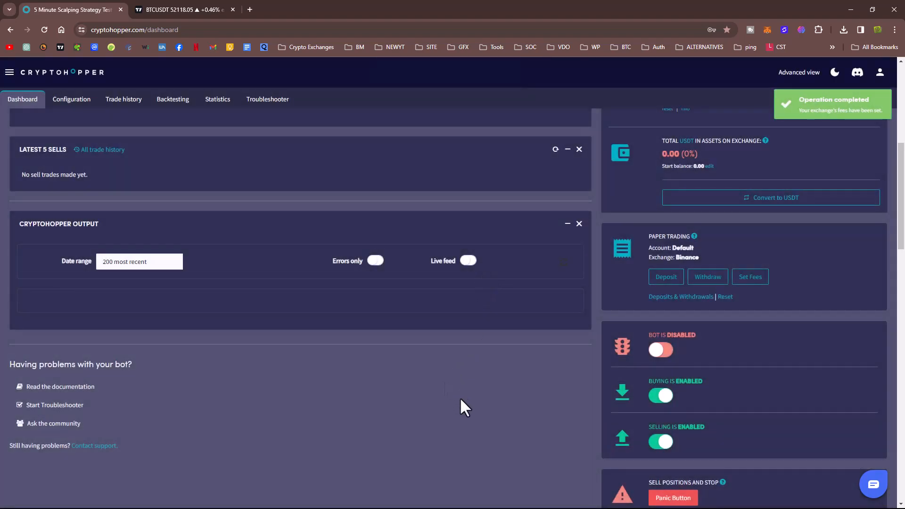
- Deposit 1000 USDT into the Binance paper exchange account
left_click(664, 282)
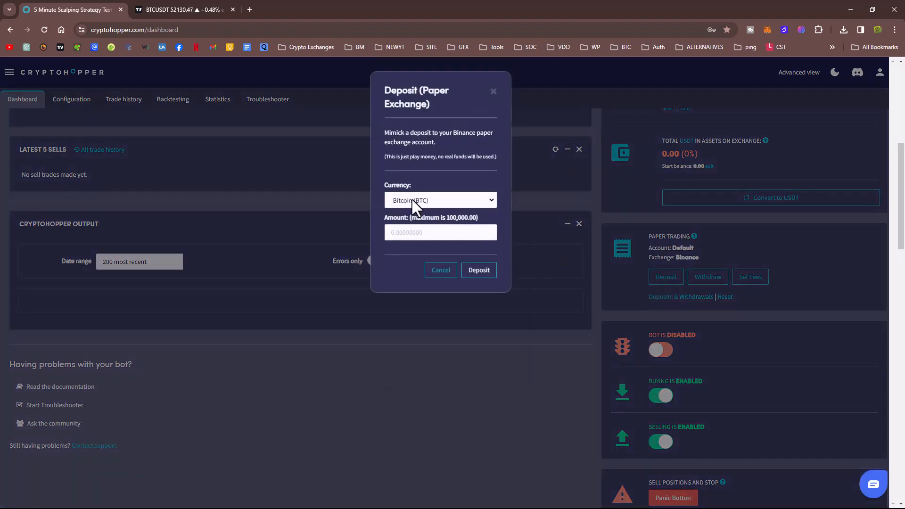
left_click(412, 199)
scroll(408, 348, "down", 5)
scroll(406, 370, "down", 15)
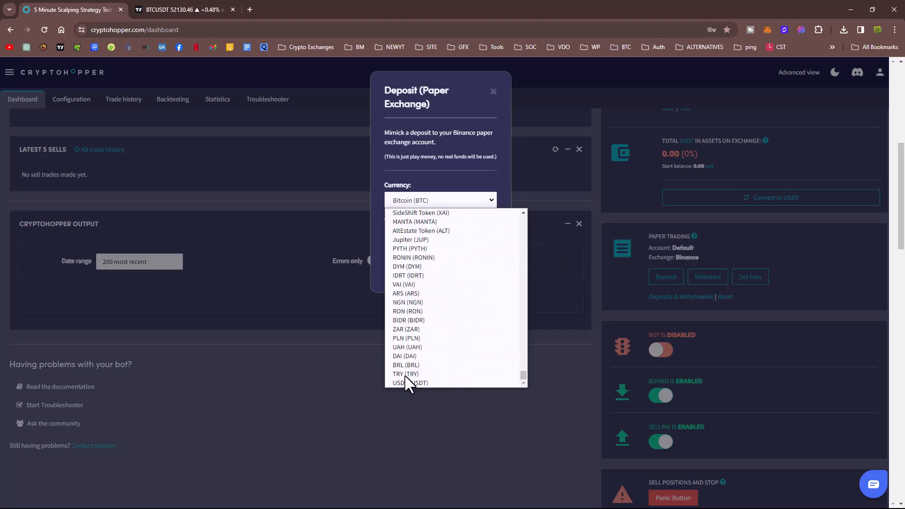
left_click(404, 384)
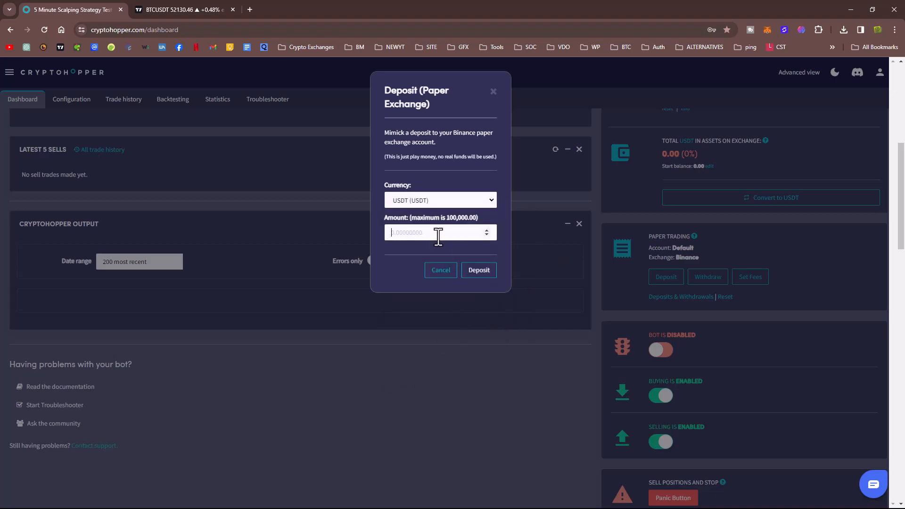
type("1000")
left_click(480, 271)
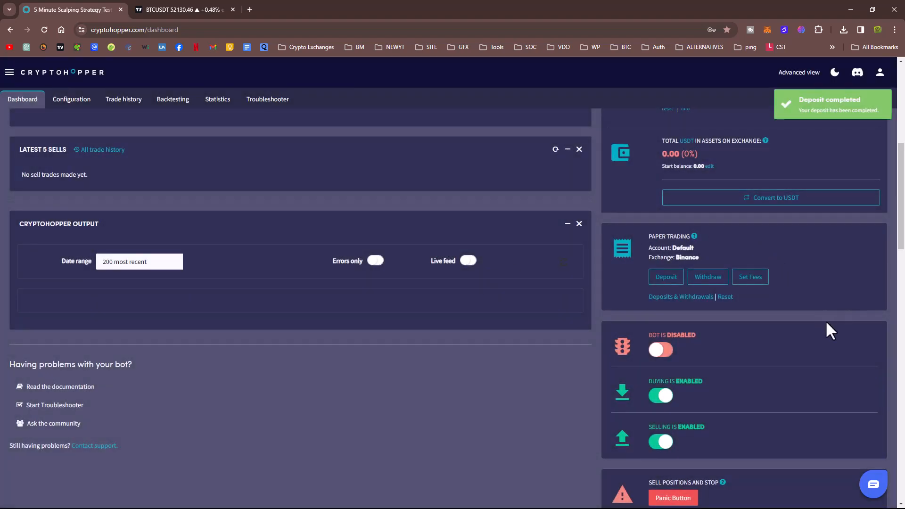
- Enable the bot and check the USDT available for manual buy orders
scroll(823, 330, "up", 4)
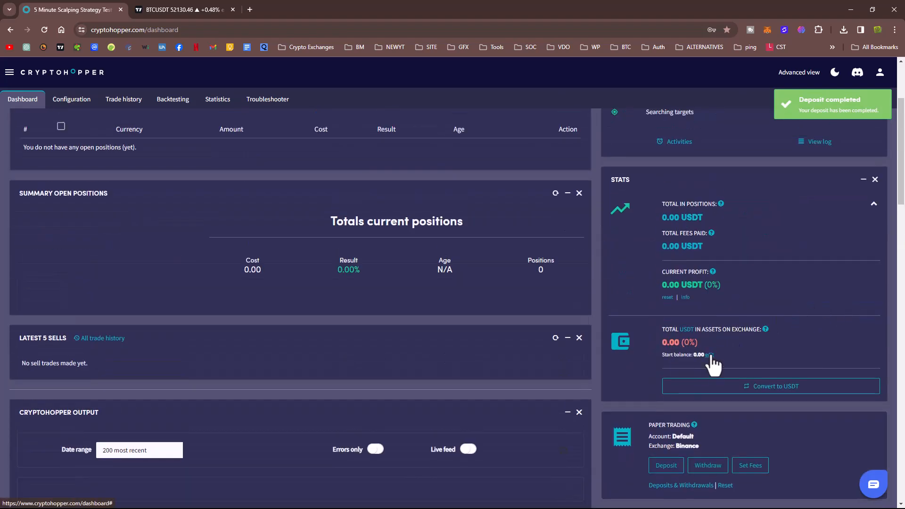
scroll(712, 367, "down", 5)
left_click(660, 303)
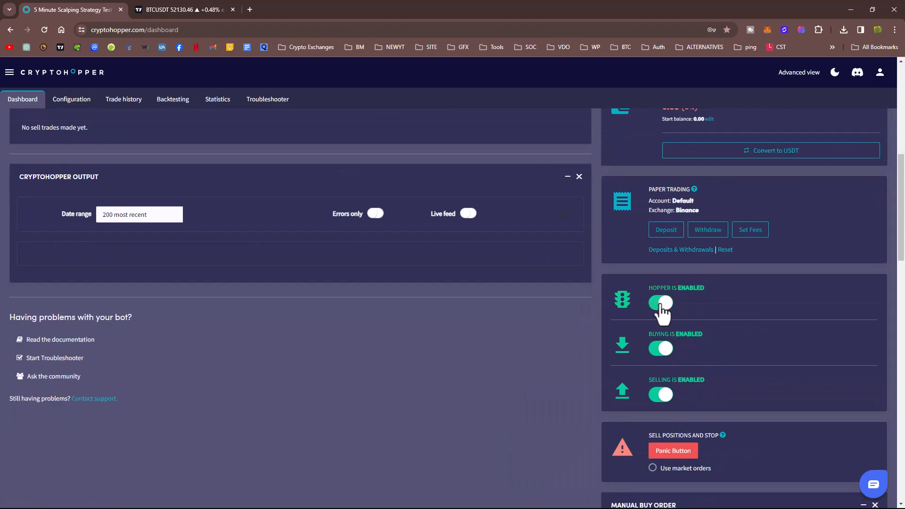
scroll(801, 345, "down", 5)
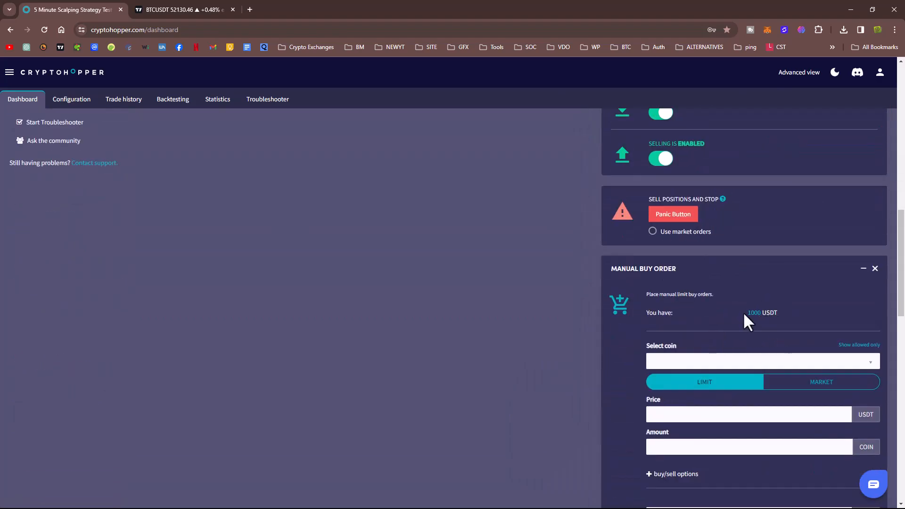
- Set the bot's start balance to 1000 and check the updated stats on the dashboard
scroll(792, 348, "up", 9)
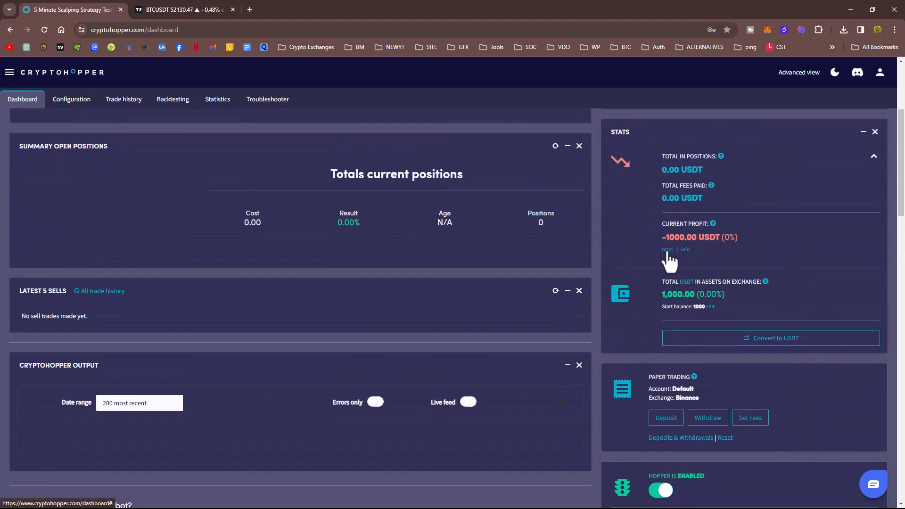
left_click(711, 309)
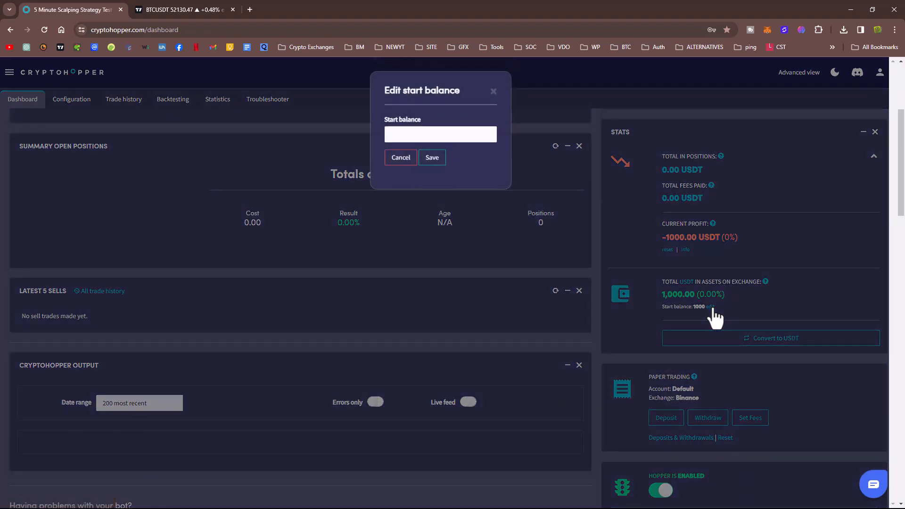
left_click(415, 137)
type("1000")
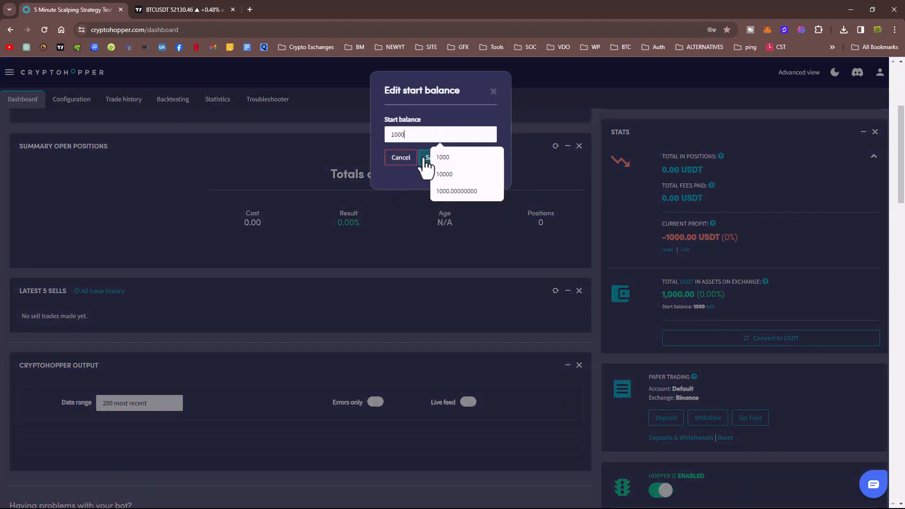
left_click(427, 160)
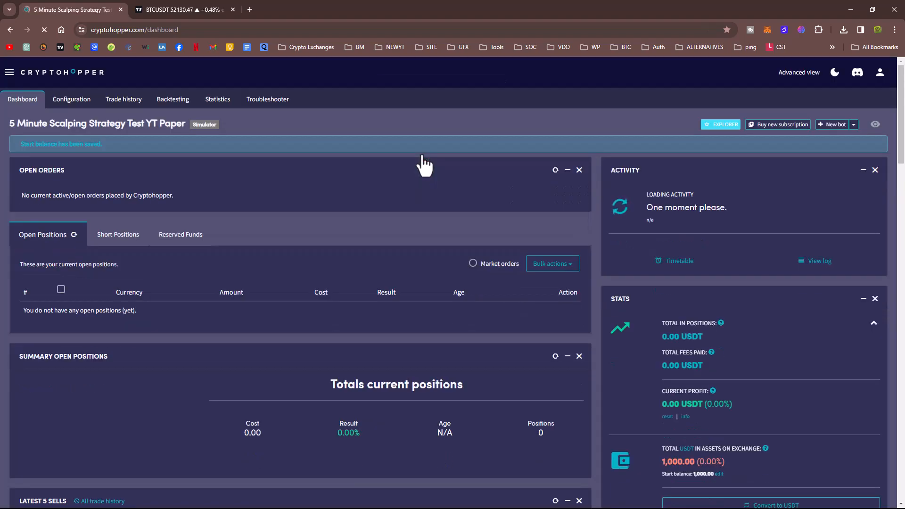
scroll(799, 311, "down", 4)
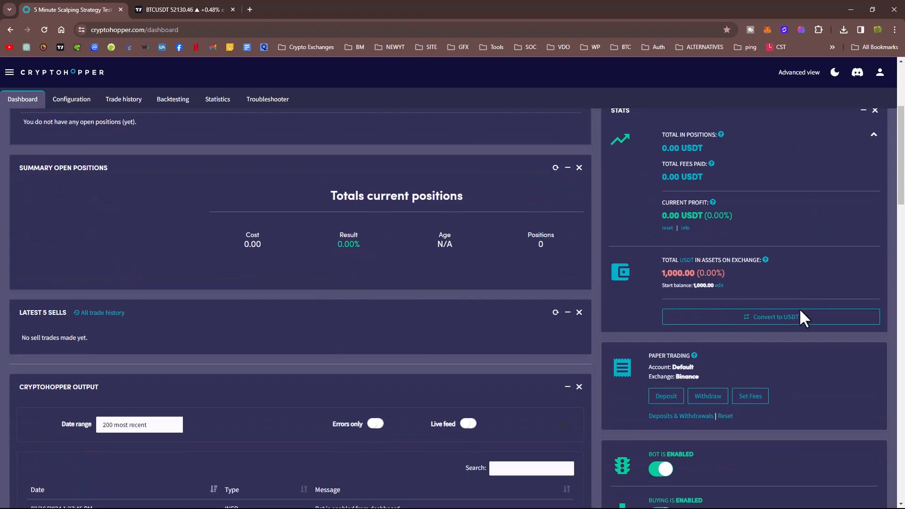
scroll(799, 311, "up", 2)
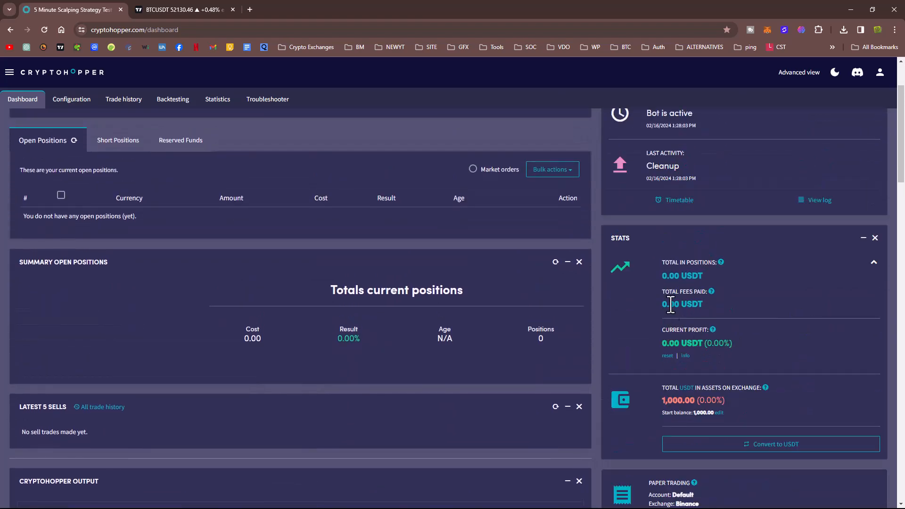
- Show the bot's activity timetable and examine the timing for balances, positions and target searches
left_click(675, 200)
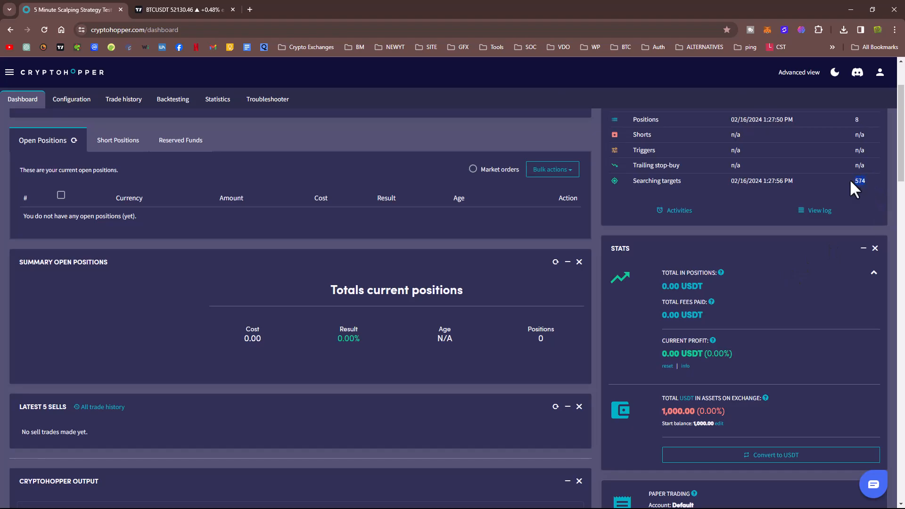
scroll(805, 251, "up", 2)
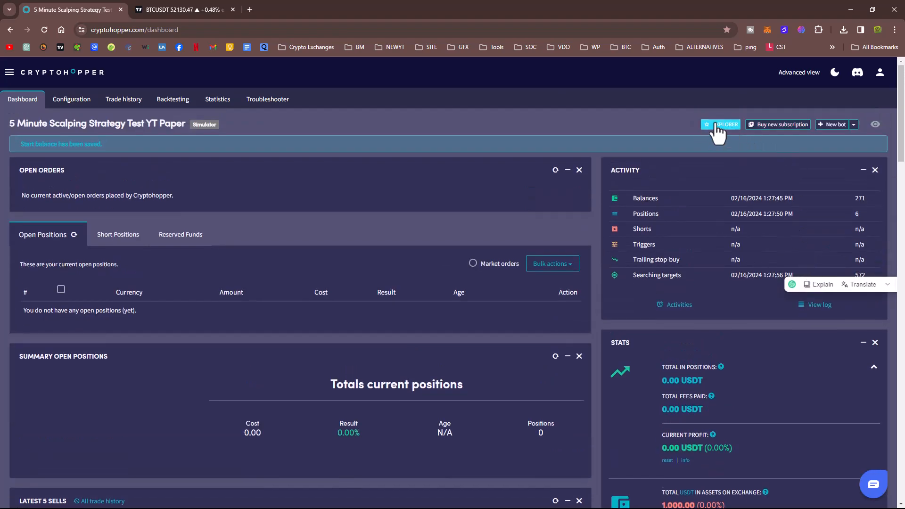
scroll(827, 362, "up", 3)
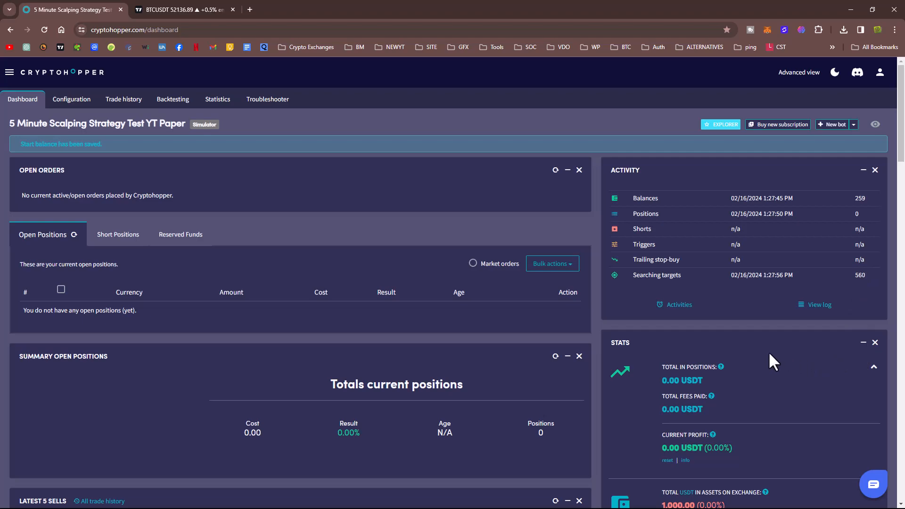
- Review the dashboard's stats, bot output, paper trading account, buying and selling status, and manual buy order section
scroll(769, 354, "down", 1)
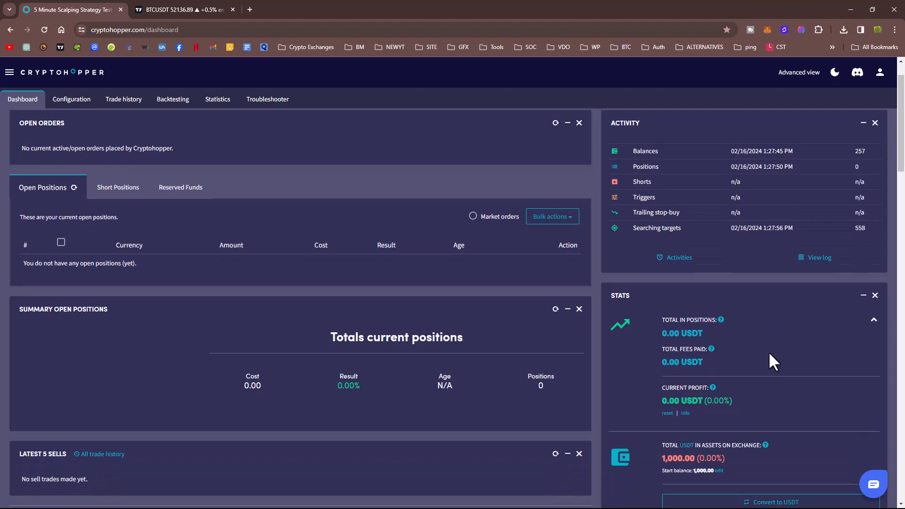
scroll(769, 354, "down", 4)
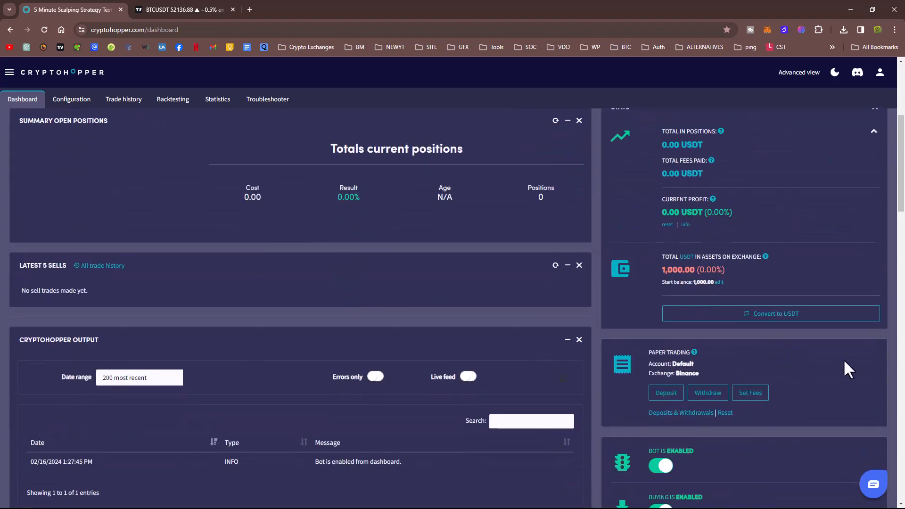
scroll(844, 361, "down", 4)
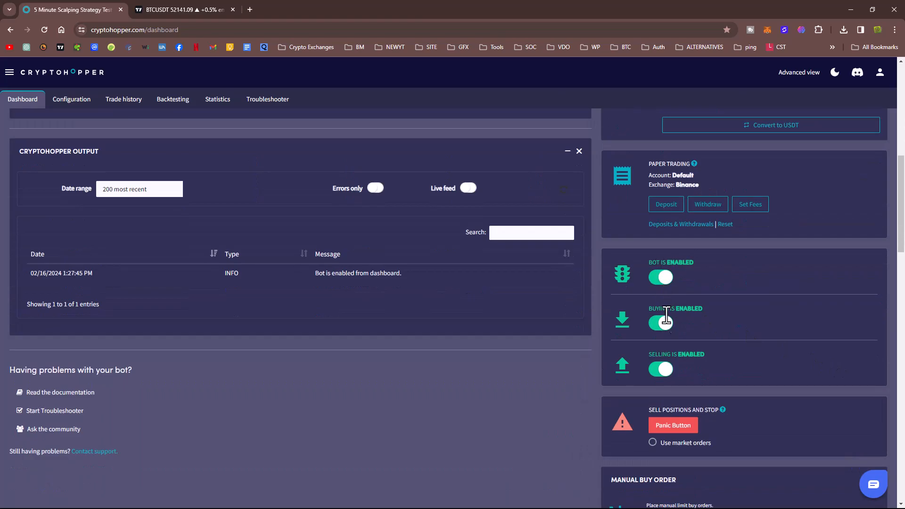
scroll(753, 368, "down", 4)
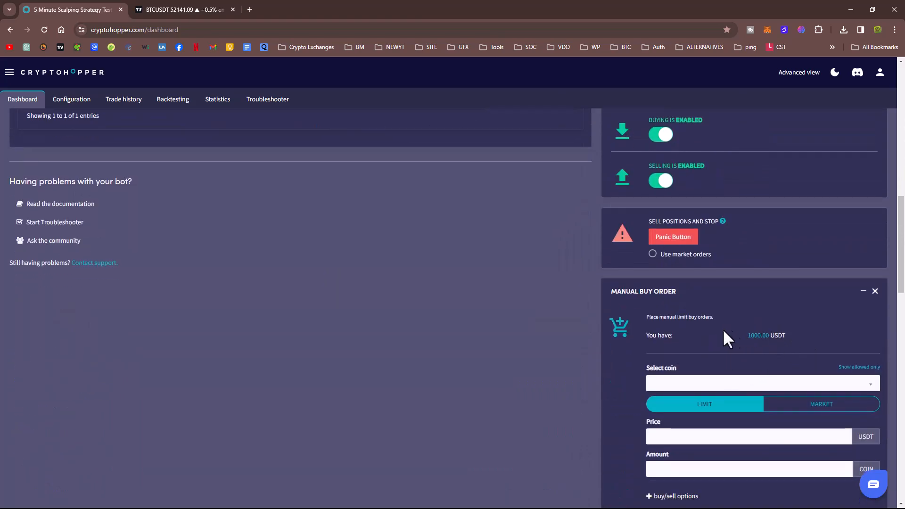
scroll(574, 399, "up", 8)
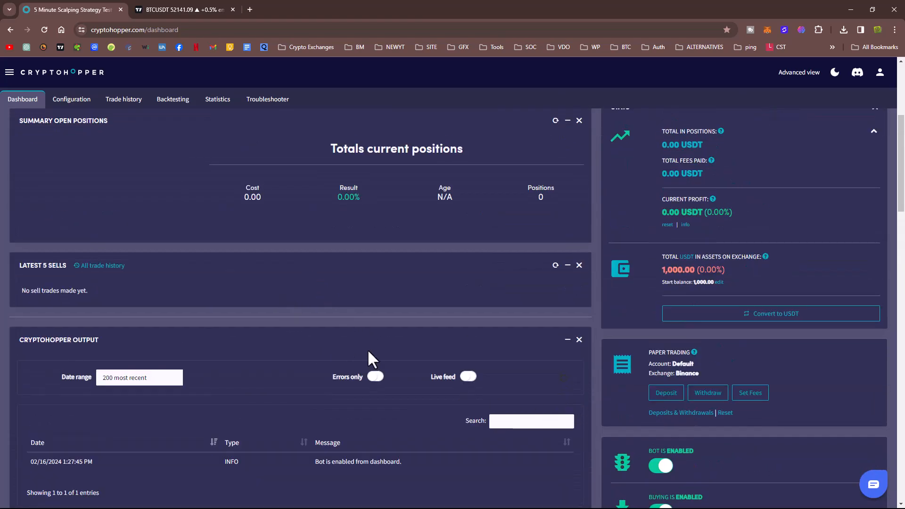
scroll(369, 355, "up", 4)
- Expand the site navigation and examine the current target's strategy and its MACD and Stochastic signals for AAVE
left_click(10, 72)
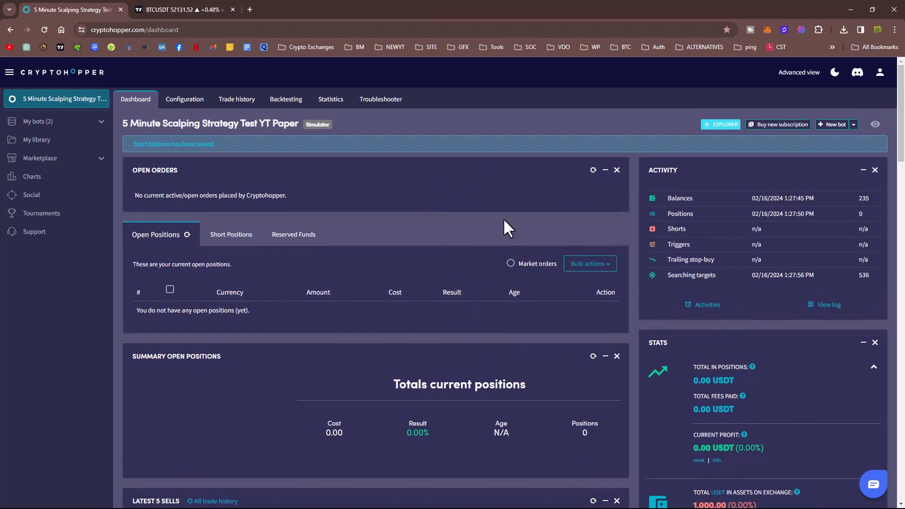
scroll(676, 254, "down", 15)
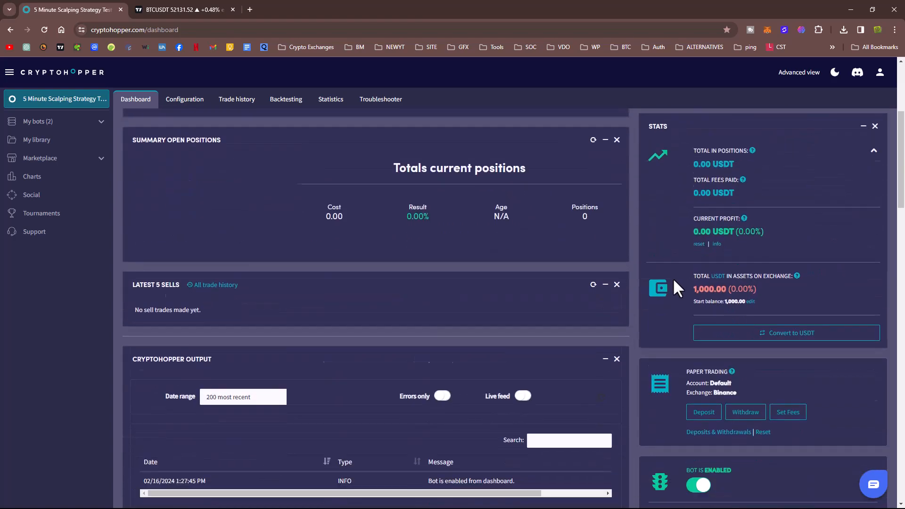
scroll(617, 311, "down", 4)
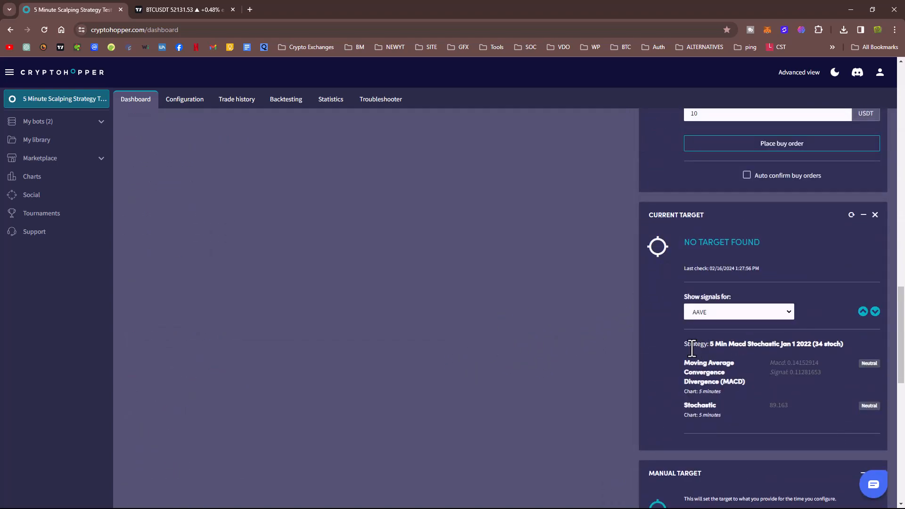
left_click_drag(689, 344, 780, 344)
left_click_drag(719, 366, 694, 414)
left_click(716, 409)
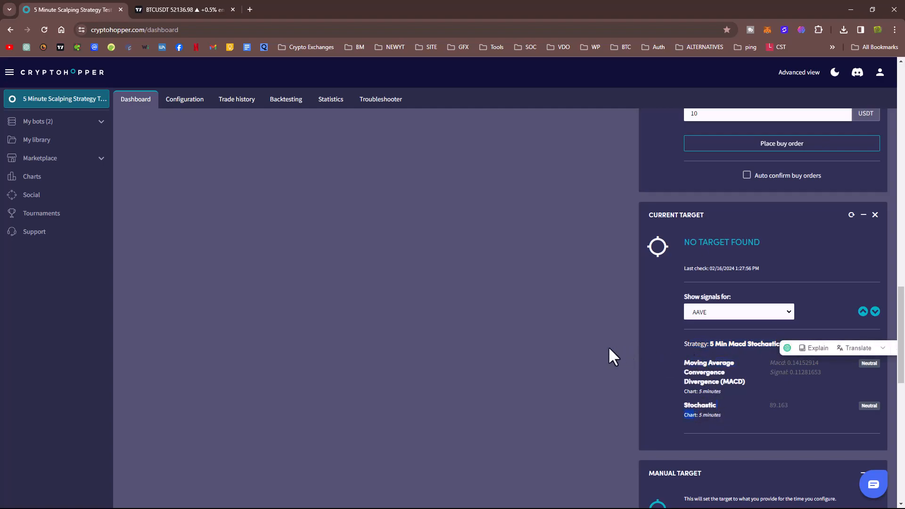
scroll(609, 348, "up", 20)
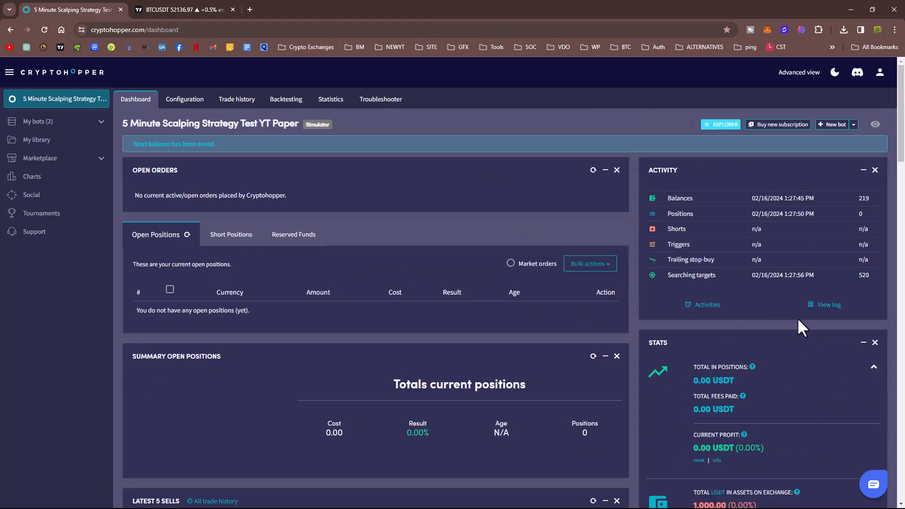
key("super")
key("super")
scroll(452, 372, "down", 8)
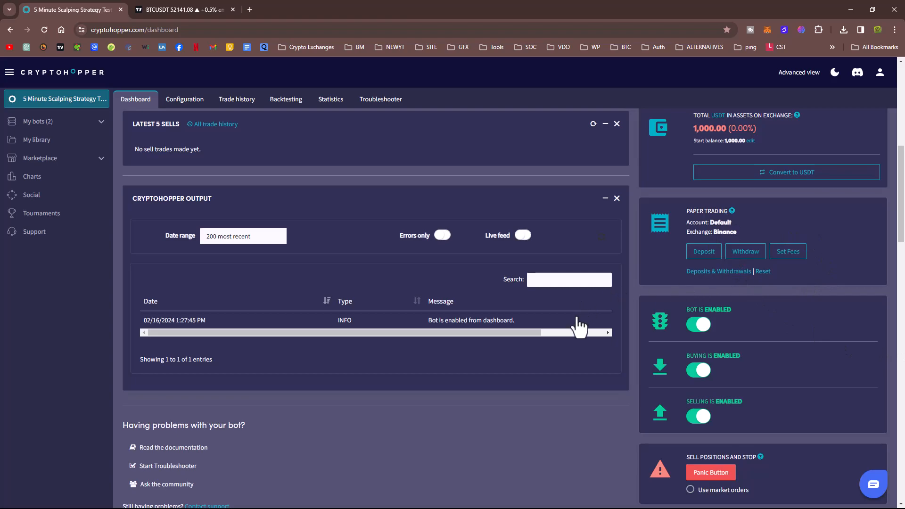
scroll(471, 427, "down", 4)
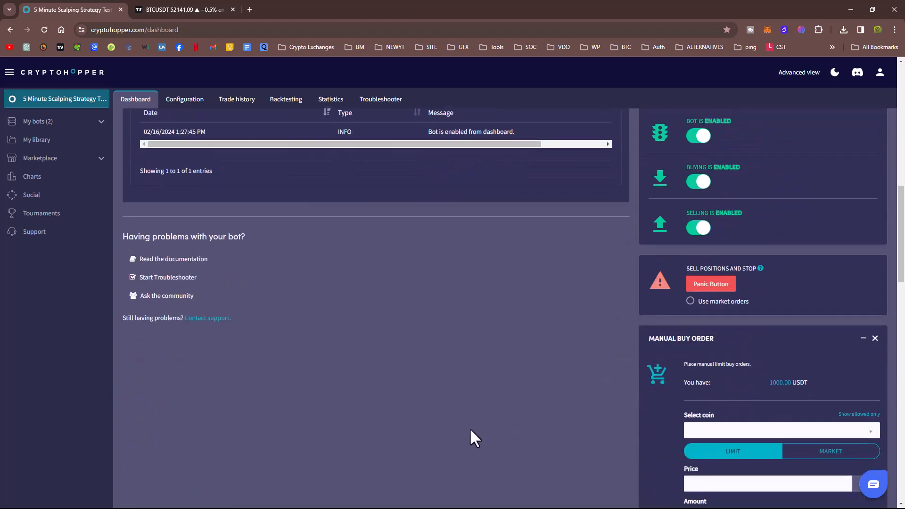
scroll(470, 428, "up", 12)
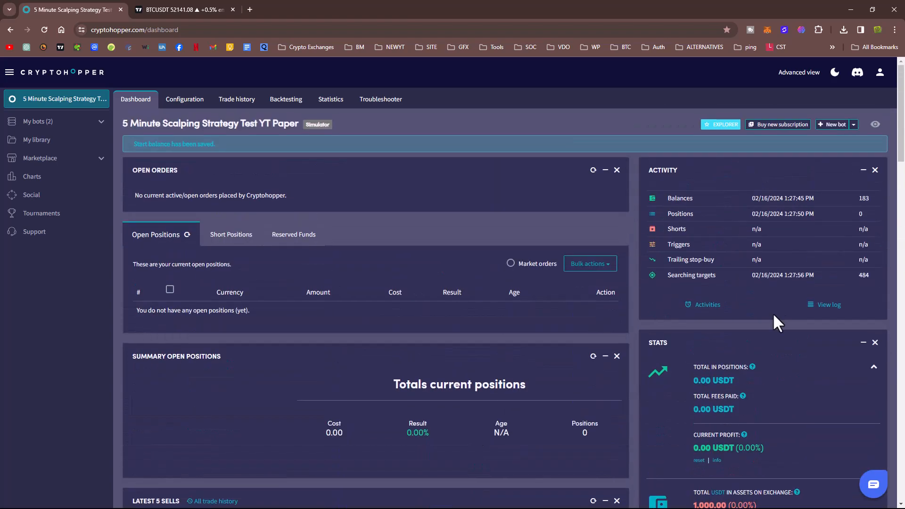